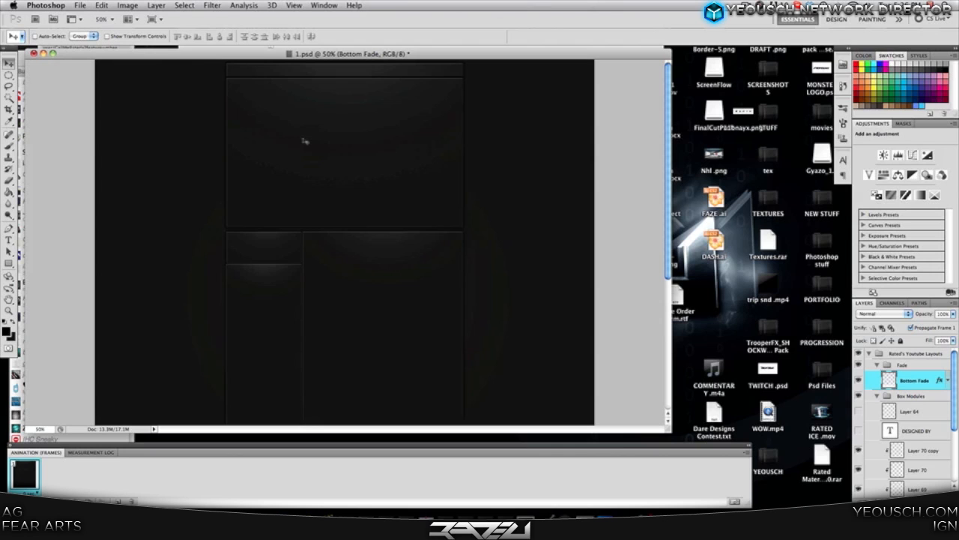
{"action": "scroll", "coordinate": [307, 139], "scroll_direction": "down", "scroll_amount": 10}
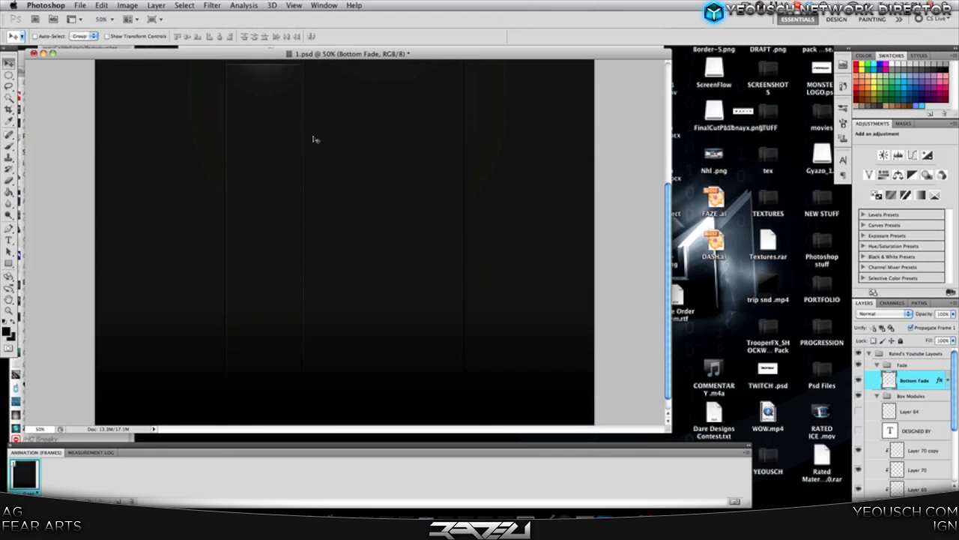
{"action": "scroll", "coordinate": [315, 140], "scroll_direction": "up", "scroll_amount": 10}
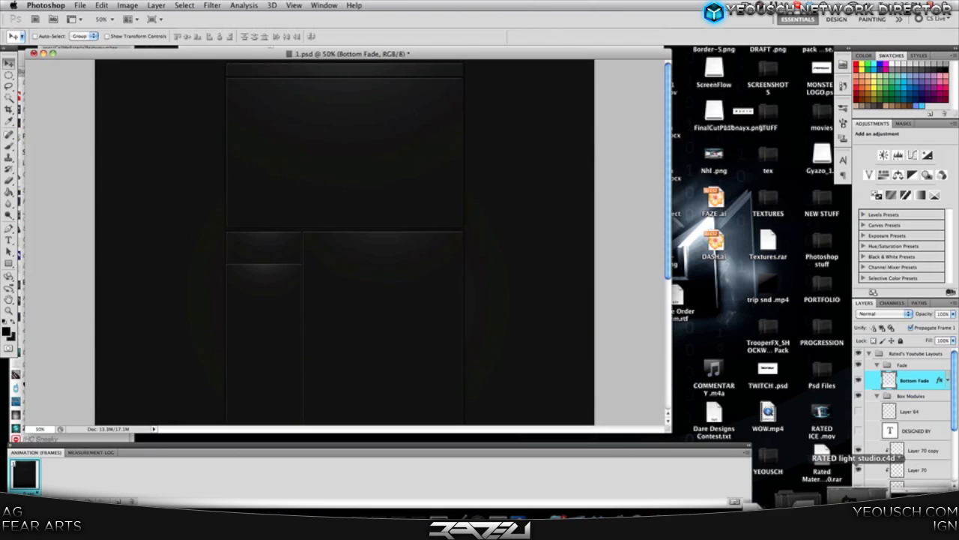
{"action": "double_click", "coordinate": [822, 450]}
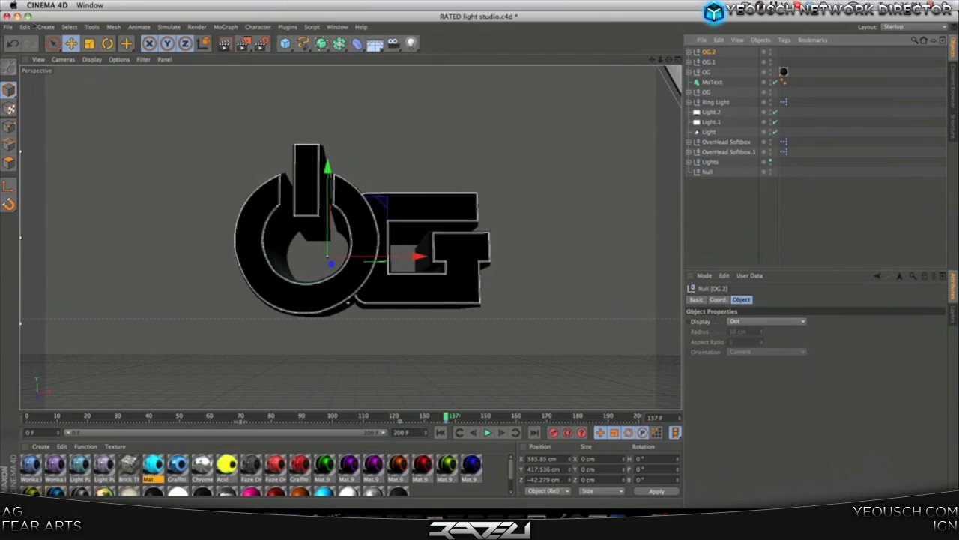
{"action": "left_click", "coordinate": [17, 17]}
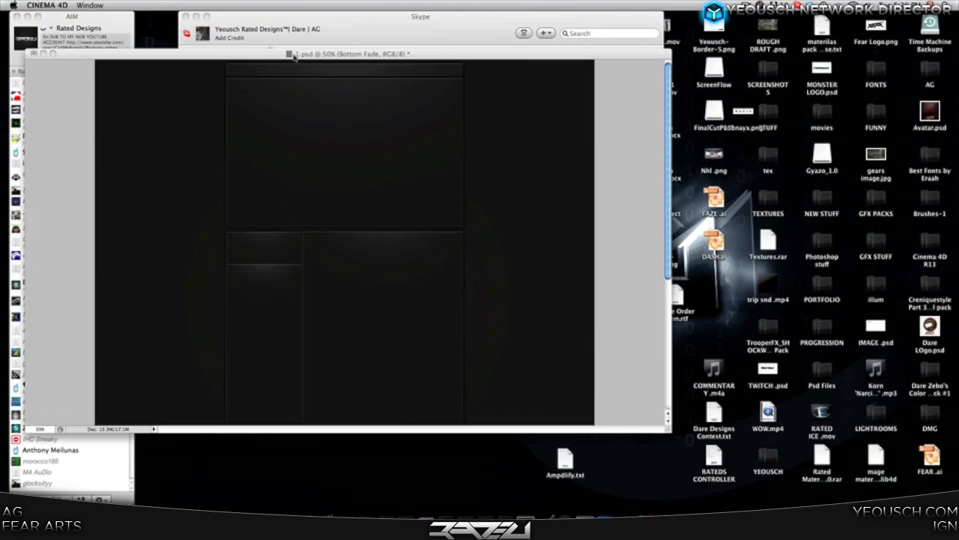
{"action": "left_click", "coordinate": [294, 57]}
Step: Find and open tutorial.png from the Photoshop stuff folder
{"action": "left_click", "coordinate": [77, 5]}
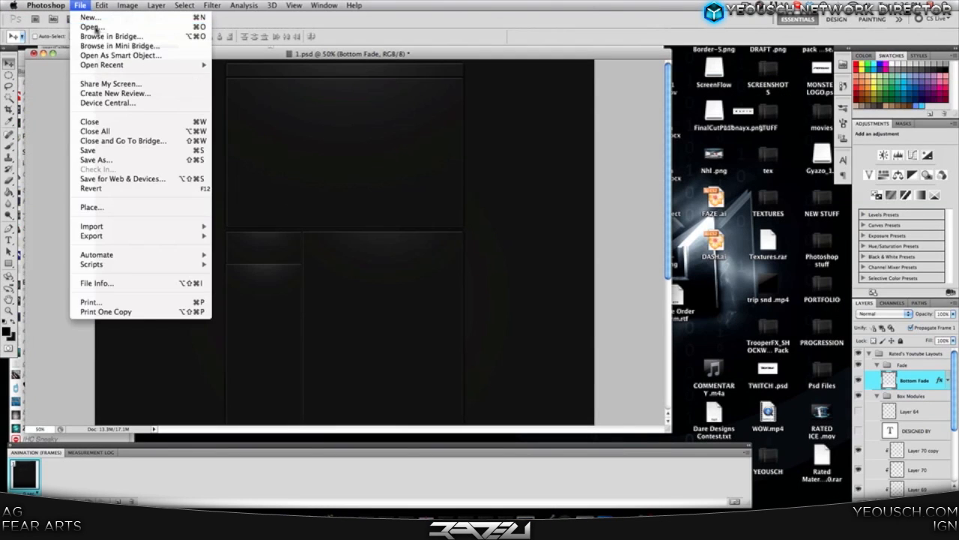
{"action": "left_click", "coordinate": [84, 27]}
{"action": "scroll", "coordinate": [430, 202], "scroll_direction": "down", "scroll_amount": 15}
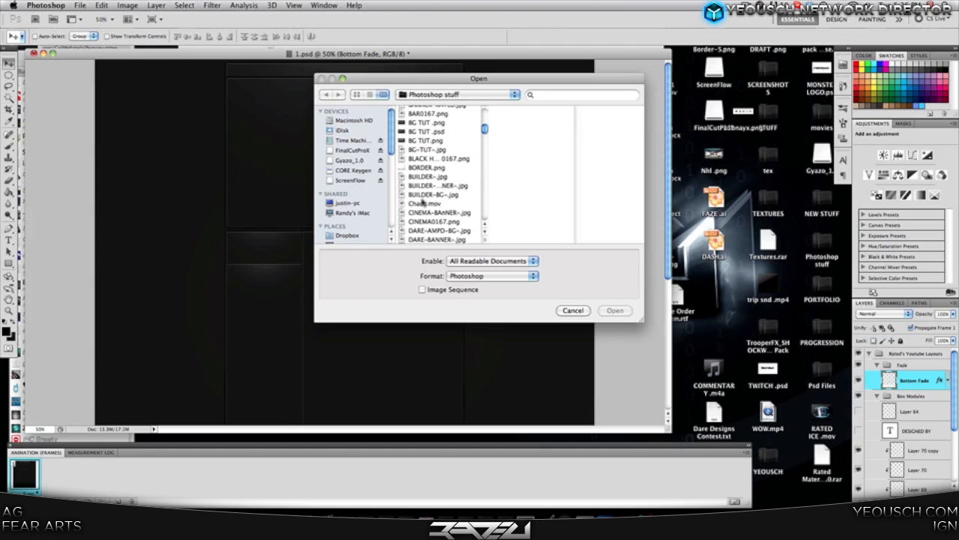
{"action": "scroll", "coordinate": [422, 203], "scroll_direction": "down", "scroll_amount": 2}
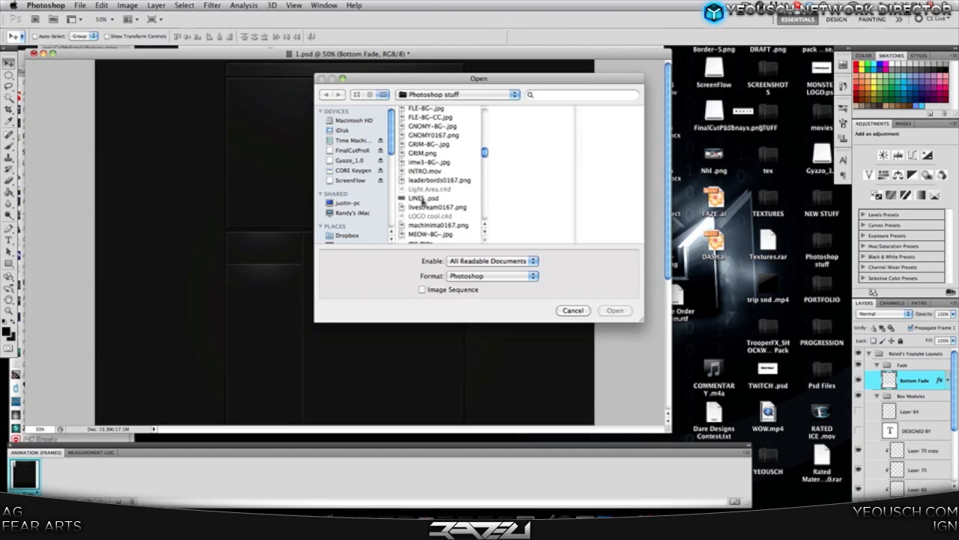
{"action": "scroll", "coordinate": [423, 201], "scroll_direction": "down", "scroll_amount": 15}
{"action": "left_click", "coordinate": [432, 207]}
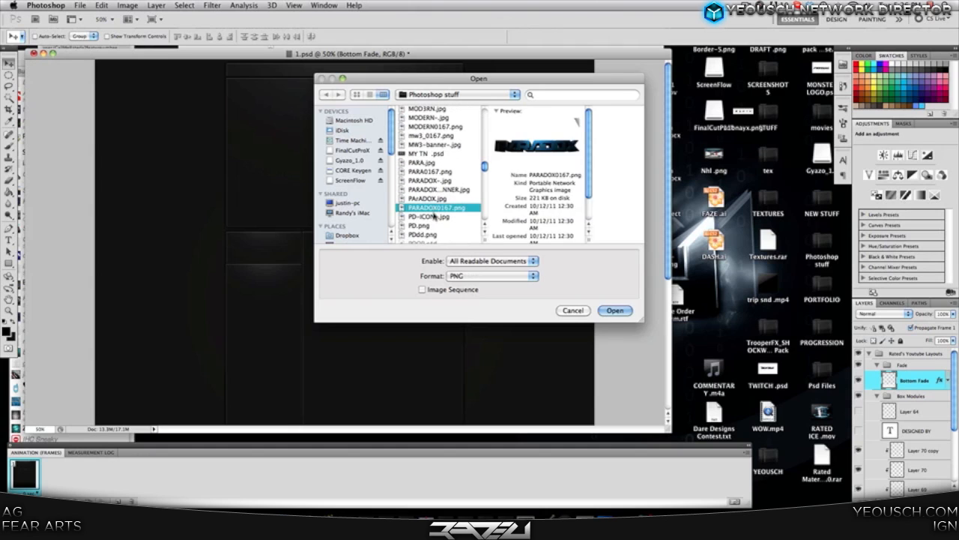
{"action": "left_click", "coordinate": [433, 215]}
{"action": "scroll", "coordinate": [433, 216], "scroll_direction": "down", "scroll_amount": 3}
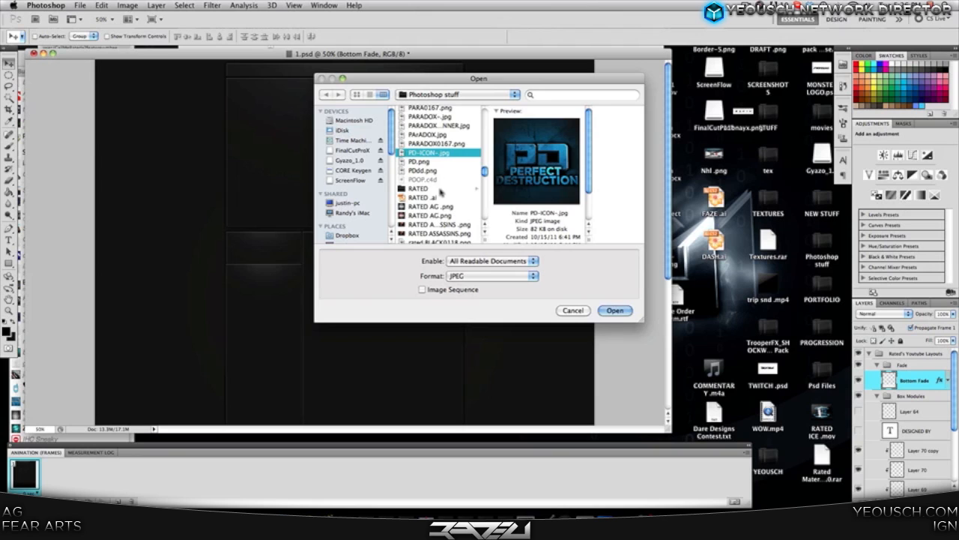
{"action": "left_click", "coordinate": [440, 189]}
{"action": "scroll", "coordinate": [441, 192], "scroll_direction": "down", "scroll_amount": 10}
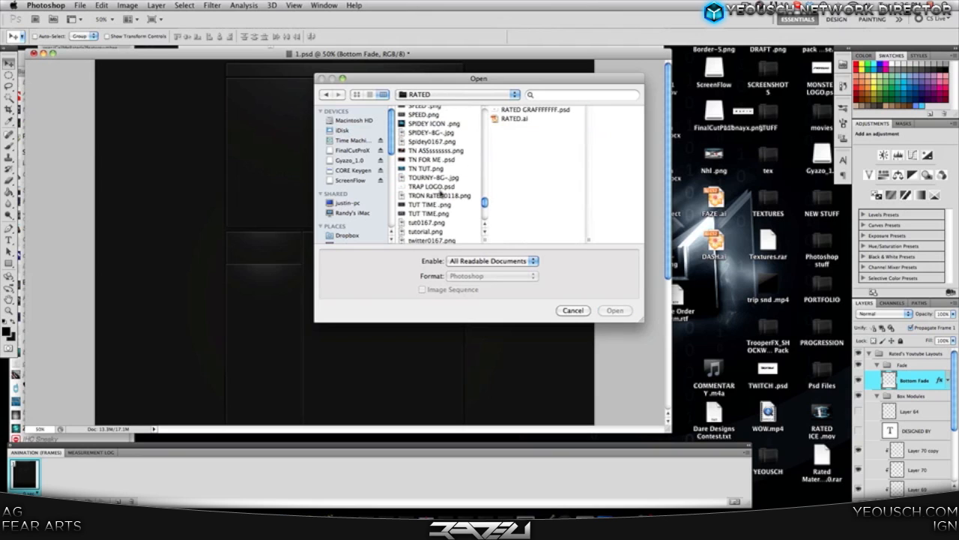
{"action": "left_click", "coordinate": [440, 195]}
{"action": "left_click", "coordinate": [441, 204]}
{"action": "left_click", "coordinate": [441, 213]}
{"action": "left_click", "coordinate": [441, 222]}
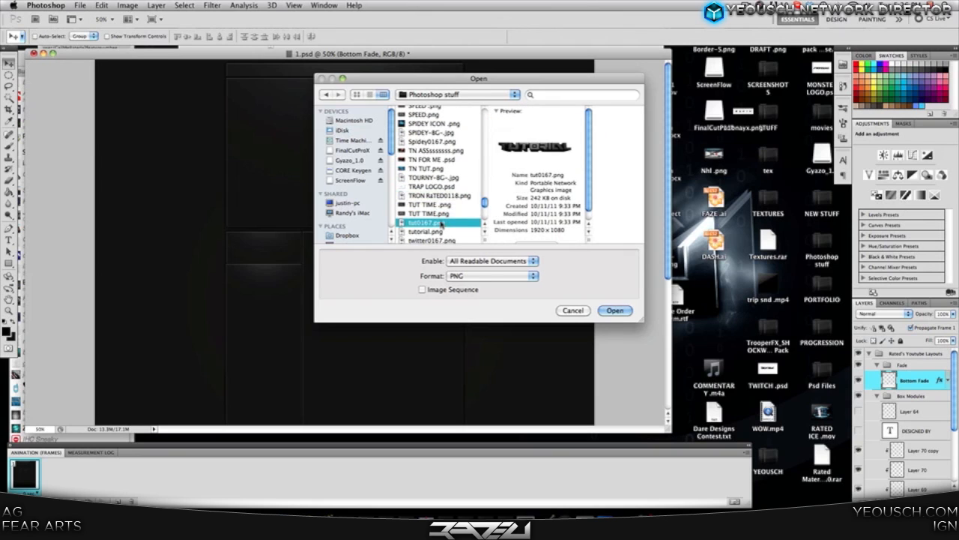
{"action": "left_click", "coordinate": [439, 232]}
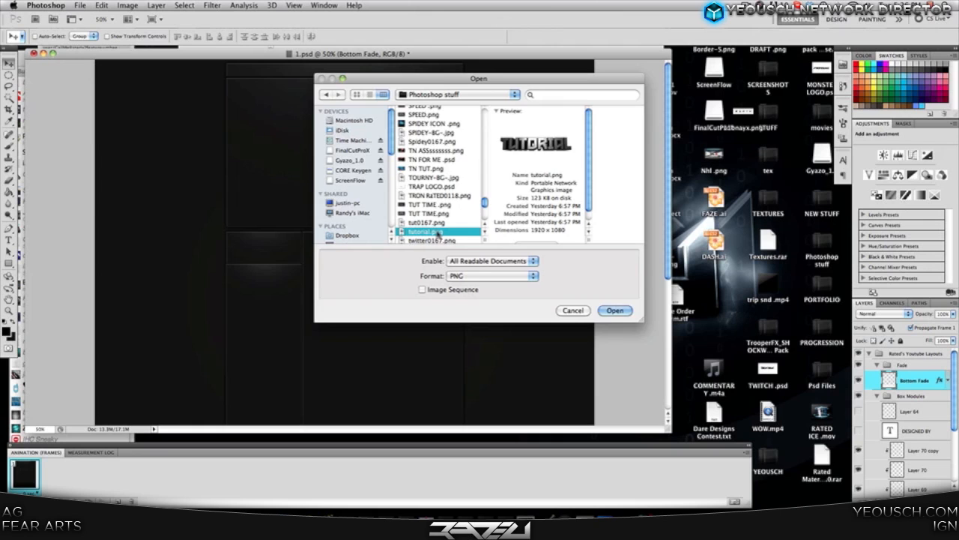
{"action": "double_click", "coordinate": [440, 231]}
Step: Bring the TUTORIAL text render into 1.psd as a new layer and scale it down to about 58%
{"action": "left_click_drag", "start_coordinate": [237, 169], "coordinate": [300, 167]}
{"action": "left_click", "coordinate": [102, 6]}
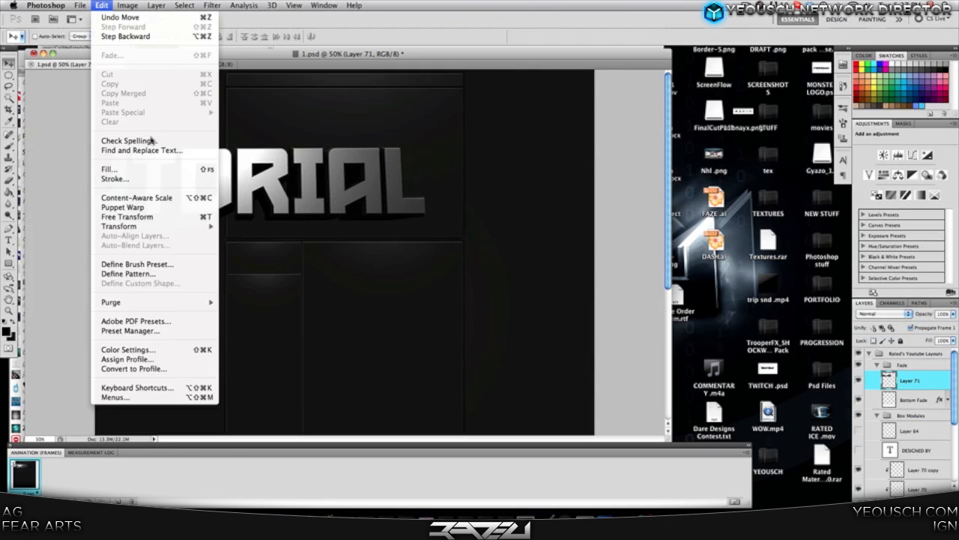
{"action": "mouse_move", "coordinate": [171, 225]}
{"action": "left_click", "coordinate": [265, 246]}
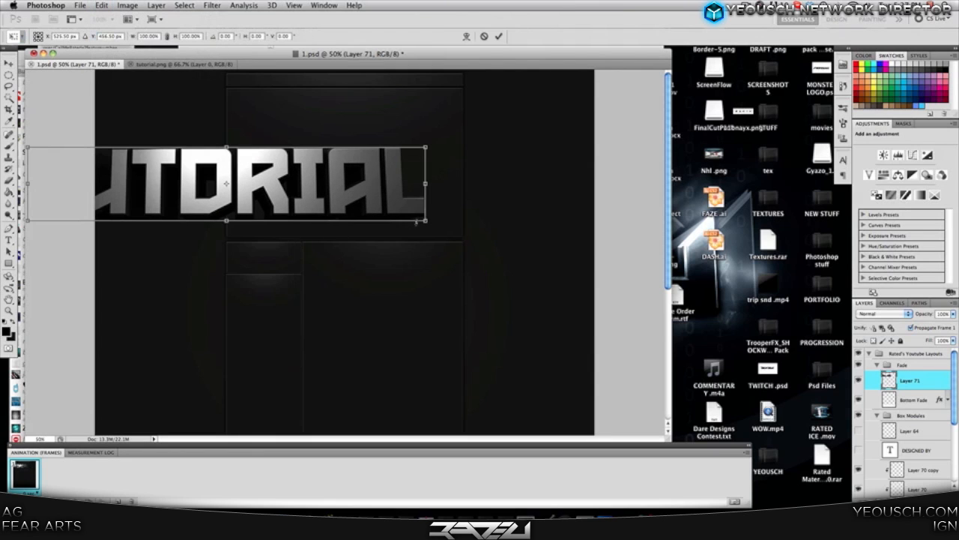
{"action": "left_click_drag", "start_coordinate": [427, 222], "coordinate": [364, 207]}
Step: Rotate the TUTORIAL text 90° counter-clockwise and place it vertically beside the left edge of the large upper box
{"action": "left_click", "coordinate": [101, 6]}
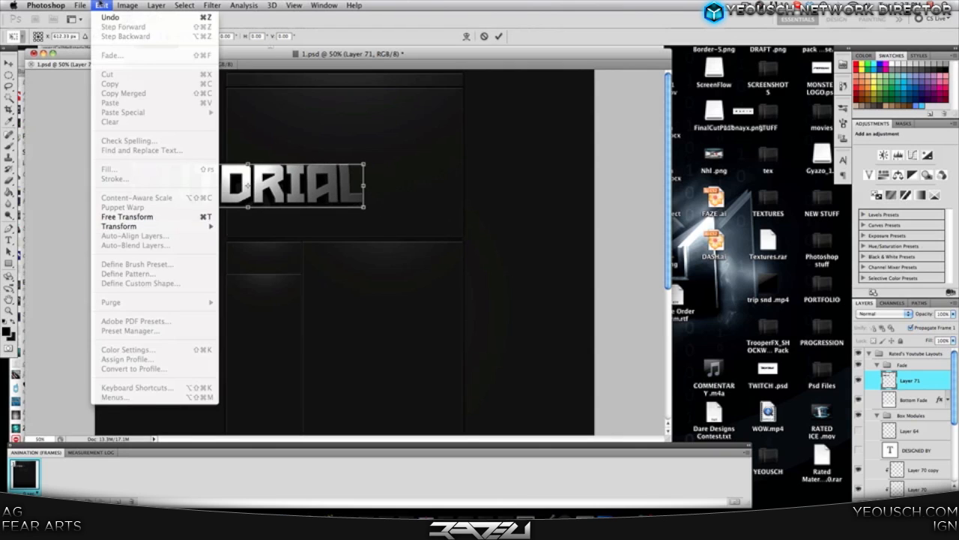
{"action": "mouse_move", "coordinate": [168, 227]}
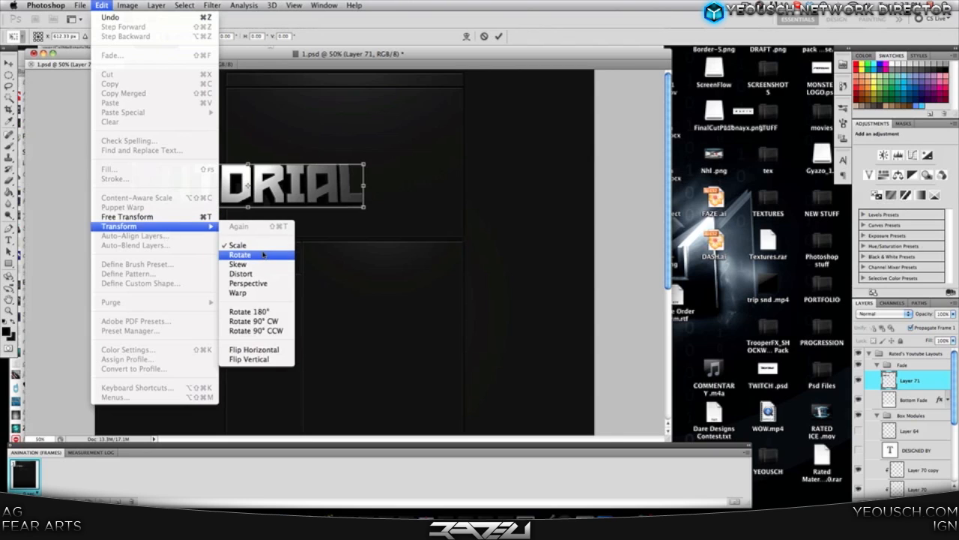
{"action": "left_click", "coordinate": [283, 257]}
{"action": "left_click_drag", "start_coordinate": [326, 119], "coordinate": [197, 141]}
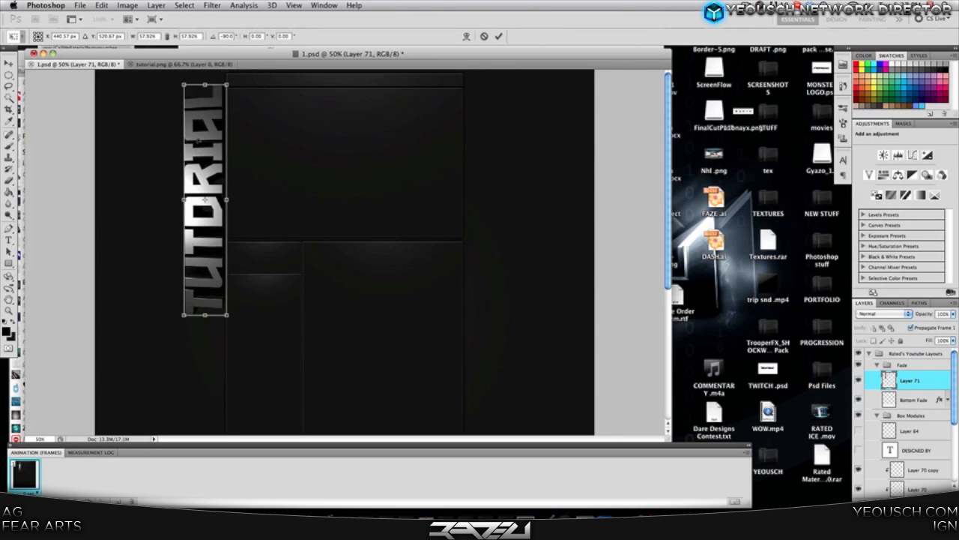
Step: Scale the vertical TUTORIAL text to about 52% and shift it right so it slightly overlaps the upper box's left edge
{"action": "left_click", "coordinate": [118, 5]}
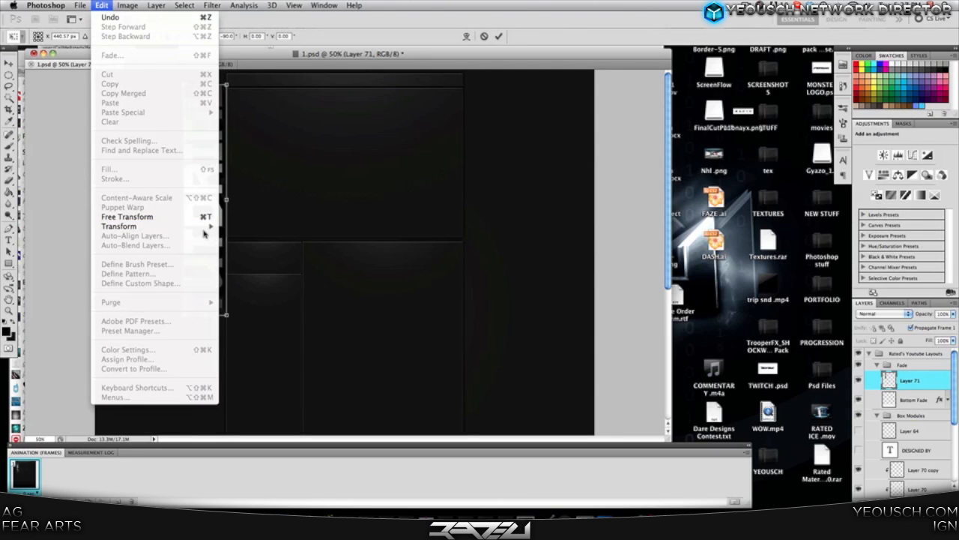
{"action": "mouse_move", "coordinate": [209, 226]}
{"action": "left_click", "coordinate": [247, 245]}
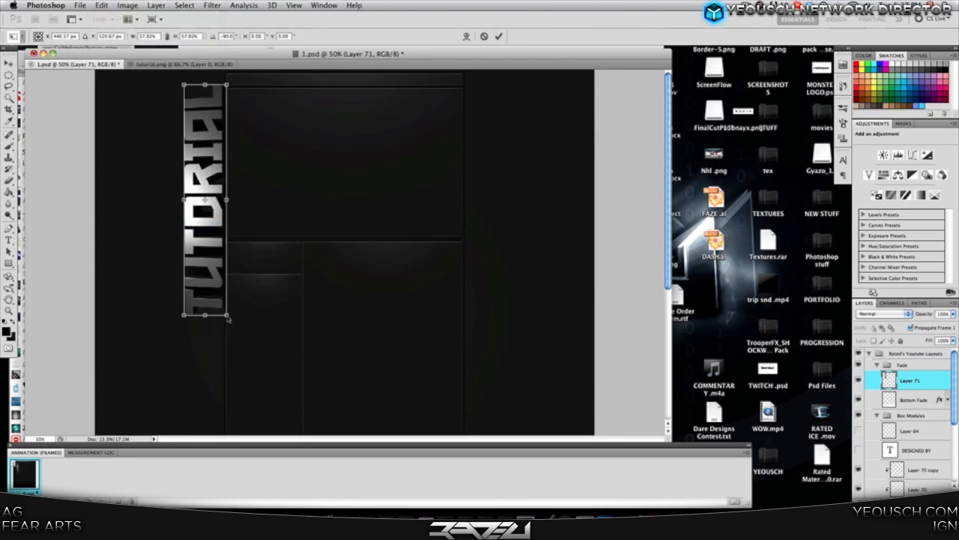
{"action": "left_click_drag", "start_coordinate": [227, 314], "coordinate": [222, 292]}
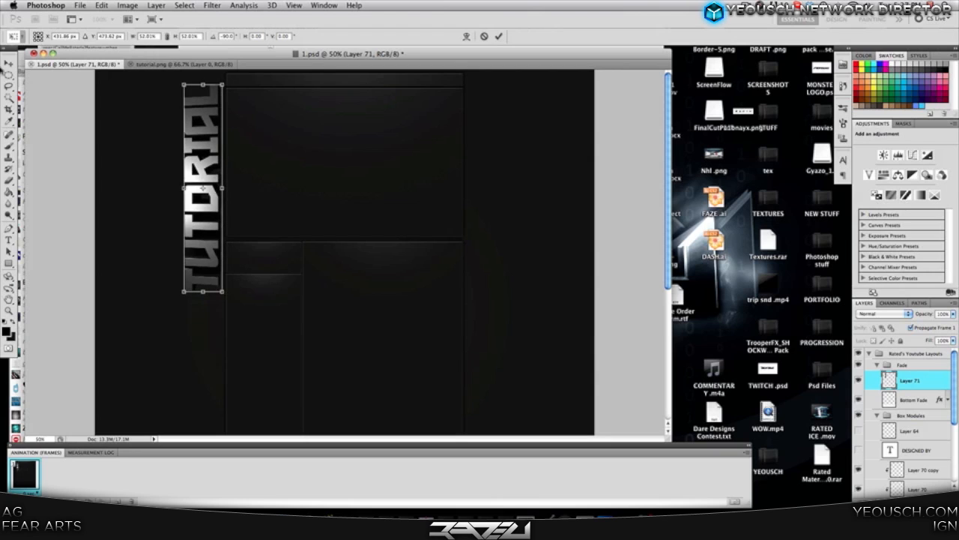
{"action": "left_click", "coordinate": [9, 65]}
{"action": "key", "text": "Return"}
{"action": "left_click_drag", "start_coordinate": [209, 167], "coordinate": [217, 168]}
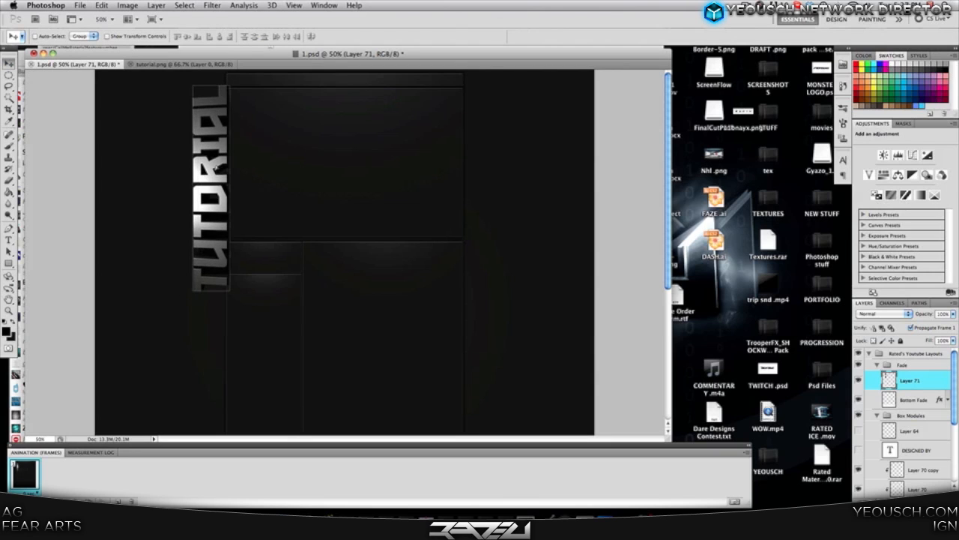
Step: Move Layer 71 into the Background group, directly above Layer 66, so the text sits behind the boxes
{"action": "left_click", "coordinate": [110, 22]}
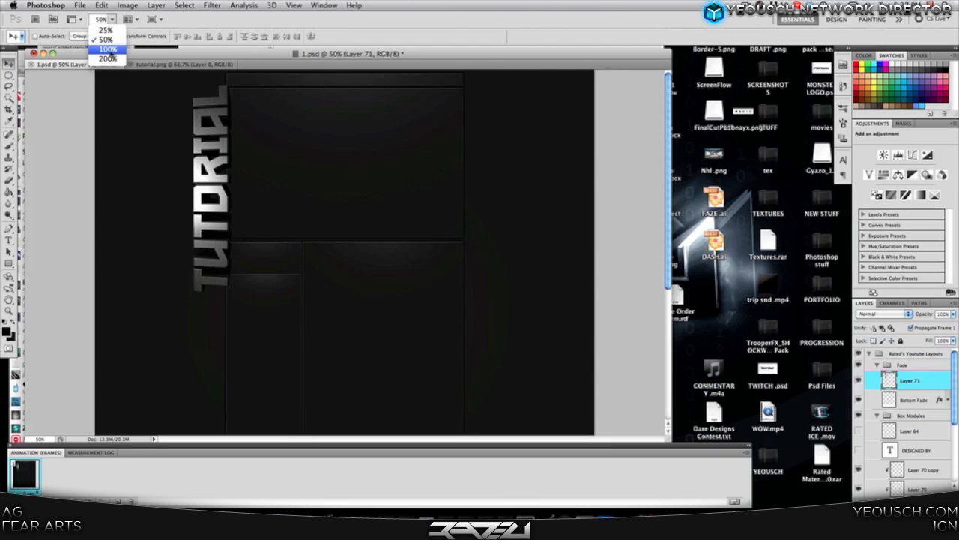
{"action": "left_click", "coordinate": [111, 51]}
{"action": "key", "text": "super+plus"}
{"action": "key", "text": "super+plus"}
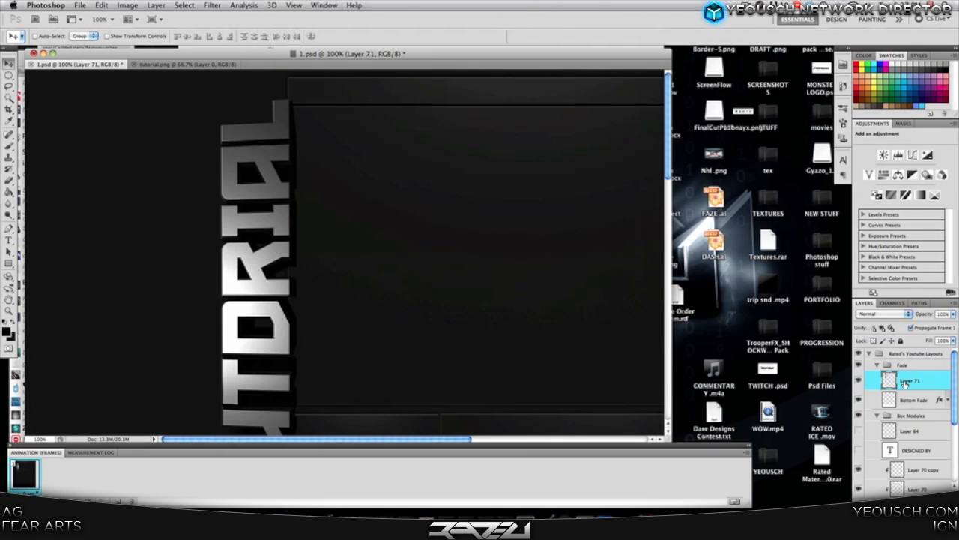
{"action": "scroll", "coordinate": [904, 397], "scroll_direction": "down", "scroll_amount": 5}
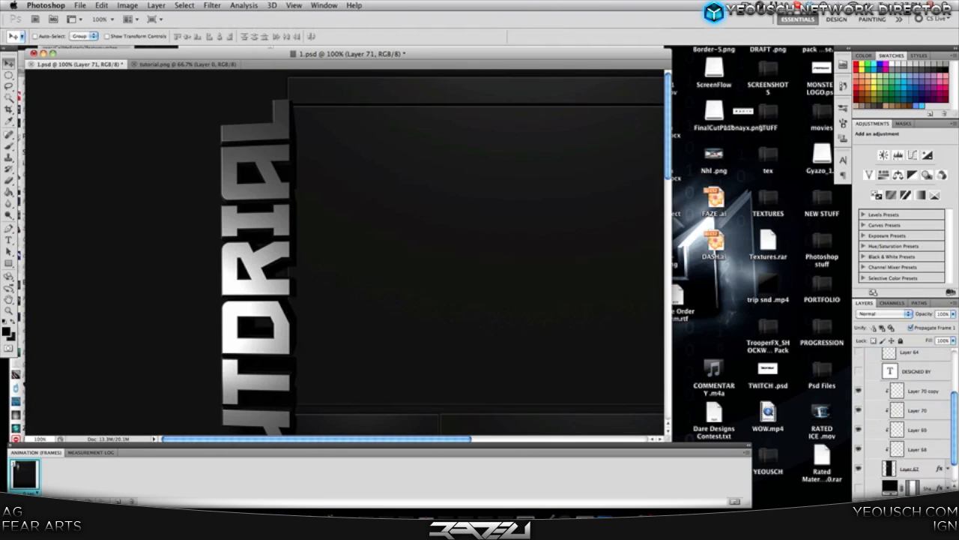
{"action": "left_click_drag", "start_coordinate": [905, 491], "coordinate": [896, 480]}
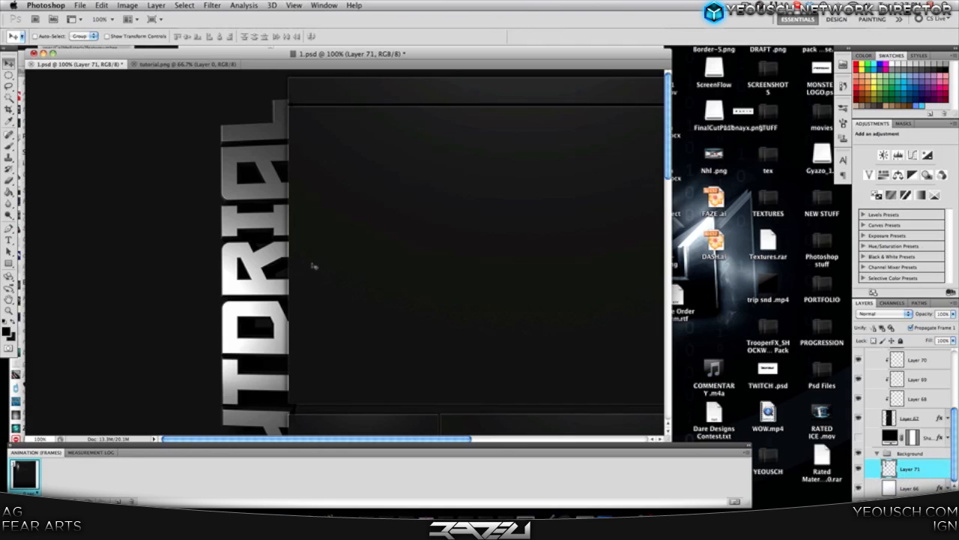
Step: Move the TUTORIAL text slightly up and nudge it sideways until its base meets the left edge of the boxes
{"action": "mouse_move", "coordinate": [313, 266]}
{"action": "left_mouse_down"}
{"action": "mouse_move", "coordinate": [304, 265]}
{"action": "mouse_move", "coordinate": [313, 265]}
{"action": "left_mouse_up"}
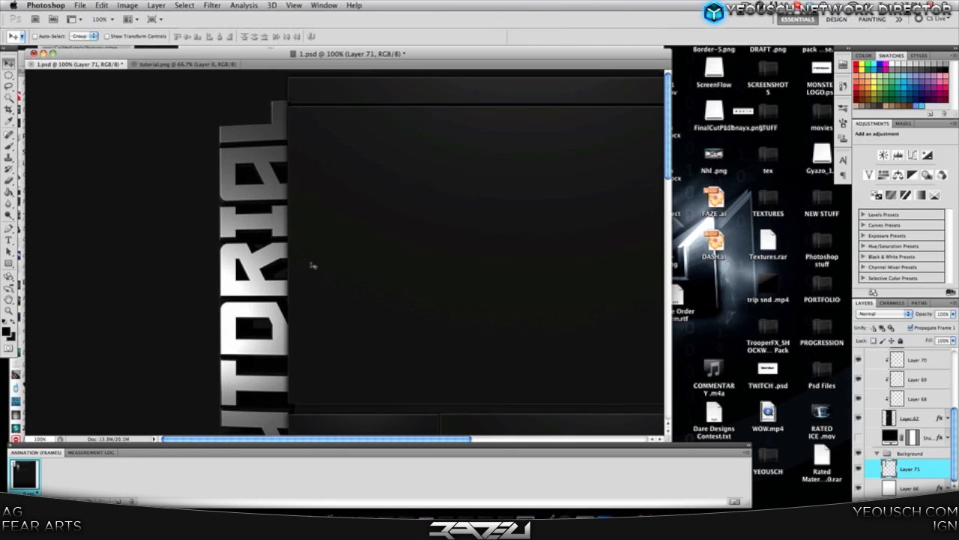
{"action": "left_click_drag", "start_coordinate": [261, 287], "coordinate": [260, 274]}
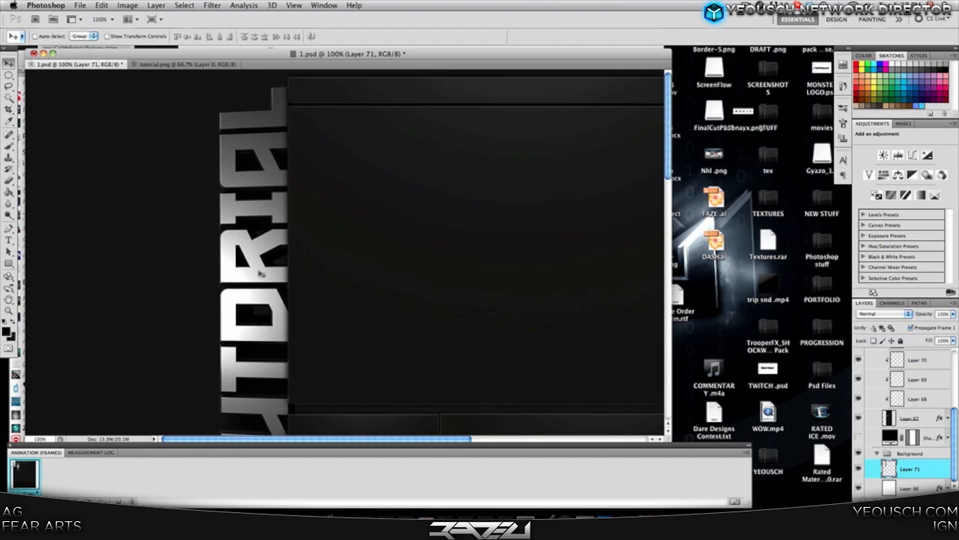
{"action": "key", "text": "Right"}
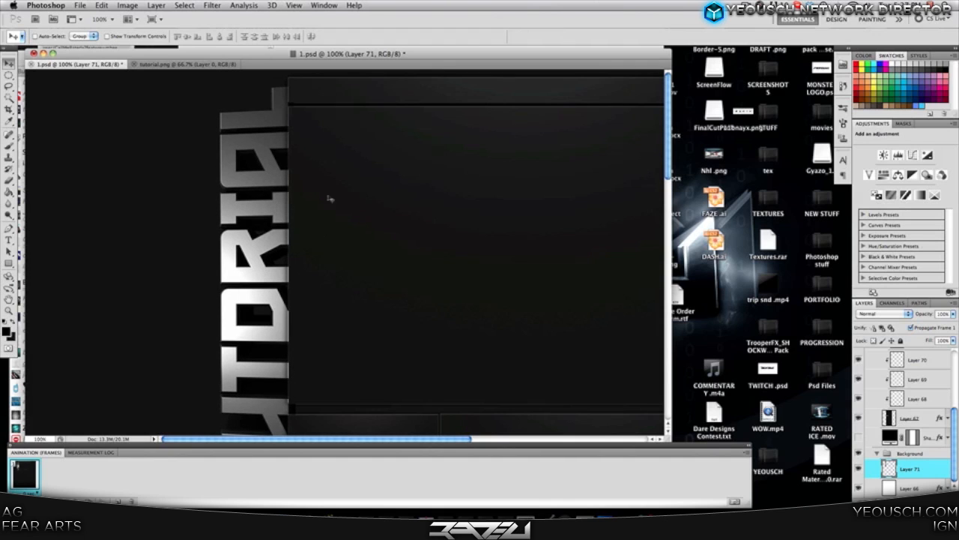
{"action": "scroll", "coordinate": [291, 328], "scroll_direction": "down", "scroll_amount": 5}
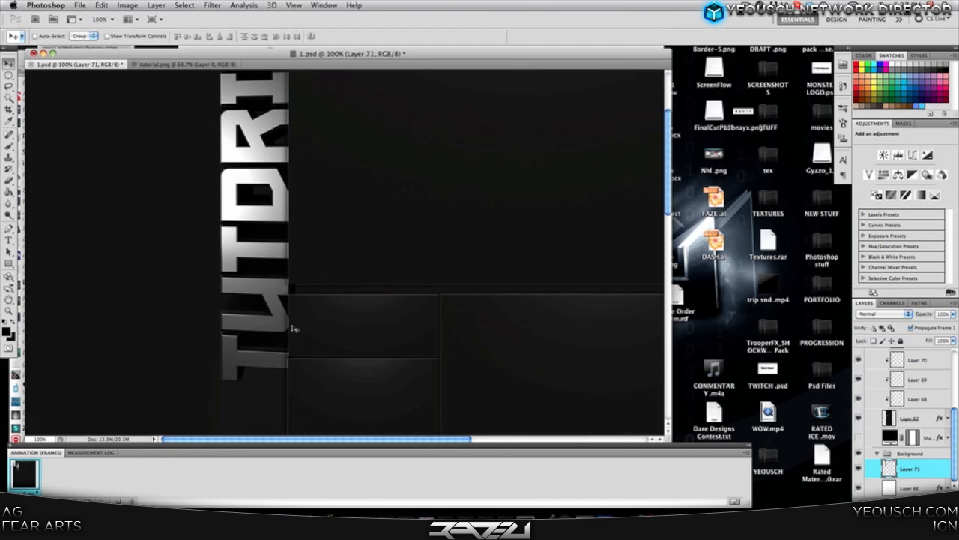
{"action": "scroll", "coordinate": [292, 262], "scroll_direction": "up", "scroll_amount": 5}
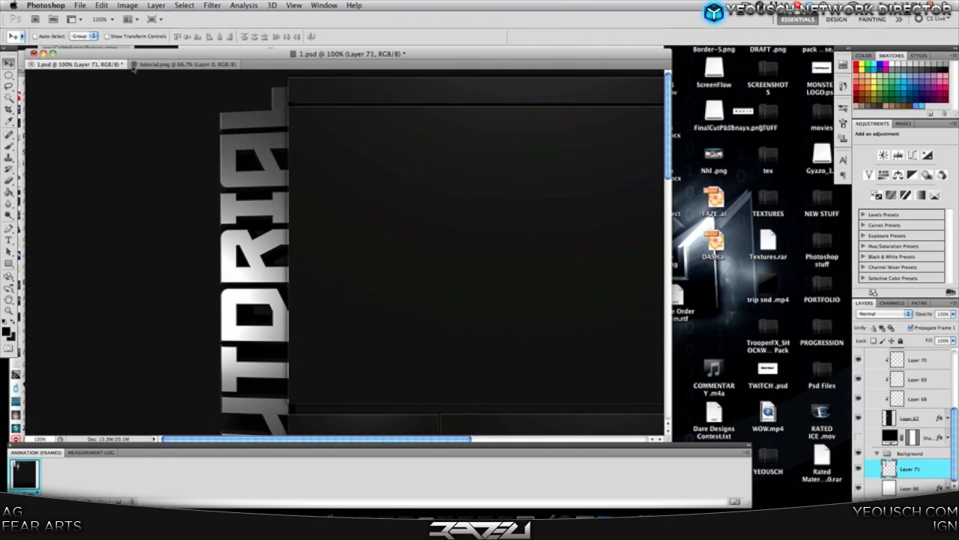
{"action": "scroll", "coordinate": [309, 198], "scroll_direction": "down", "scroll_amount": 3}
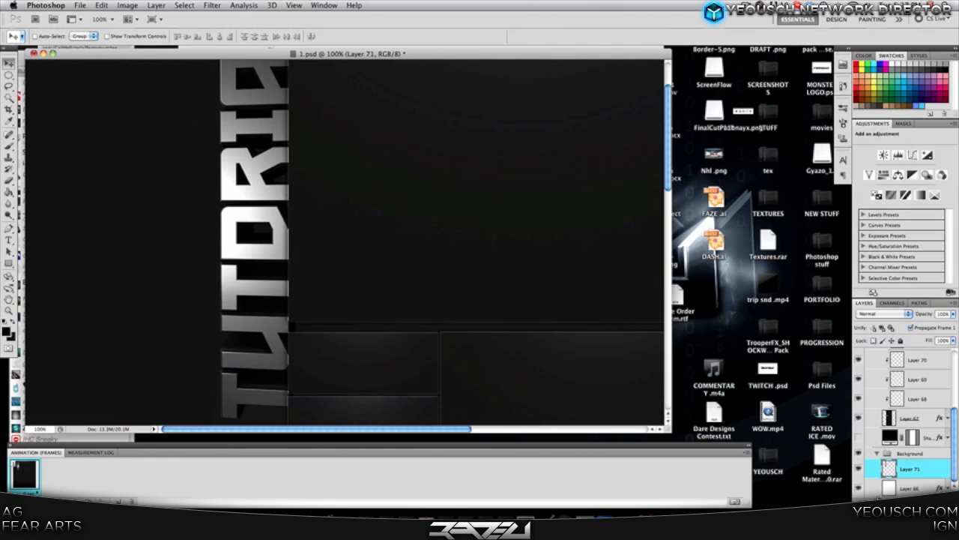
Step: Add a Multiply drop shadow to Layer 71 with 100% opacity, distance 0 px, spread 30% and size 20 px, and collapse its effects list
{"action": "left_click", "coordinate": [880, 500]}
{"action": "left_click", "coordinate": [890, 444]}
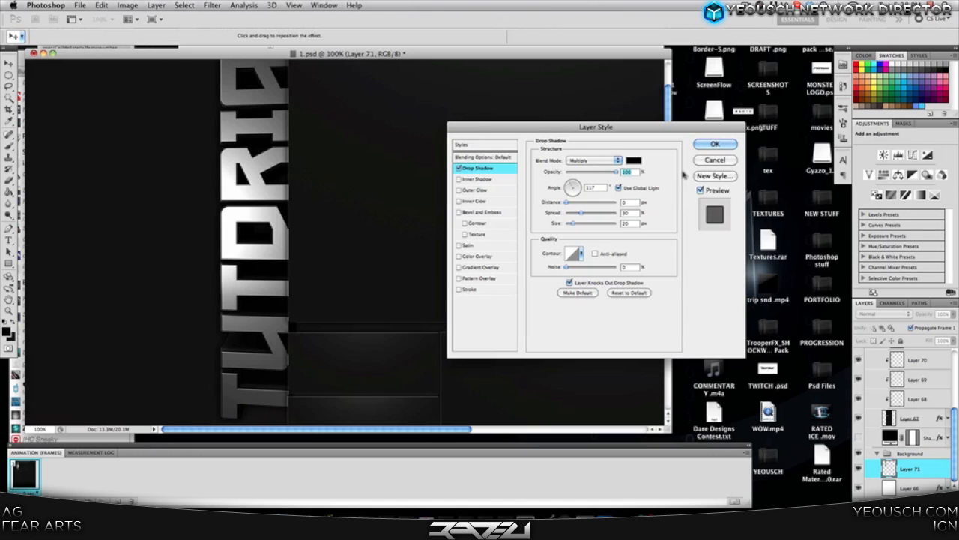
{"action": "key", "text": "Return"}
{"action": "scroll", "coordinate": [362, 238], "scroll_direction": "up", "scroll_amount": 3}
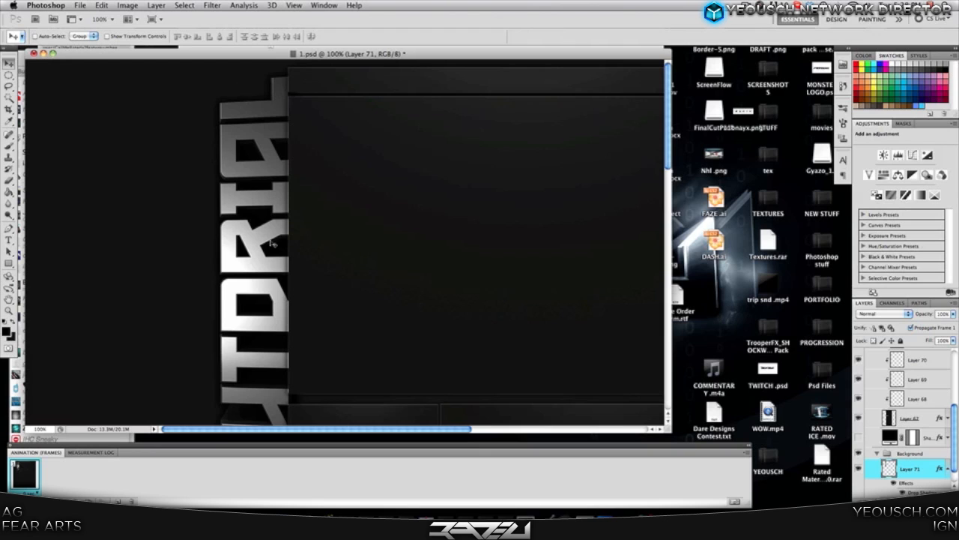
{"action": "scroll", "coordinate": [273, 242], "scroll_direction": "down", "scroll_amount": 5}
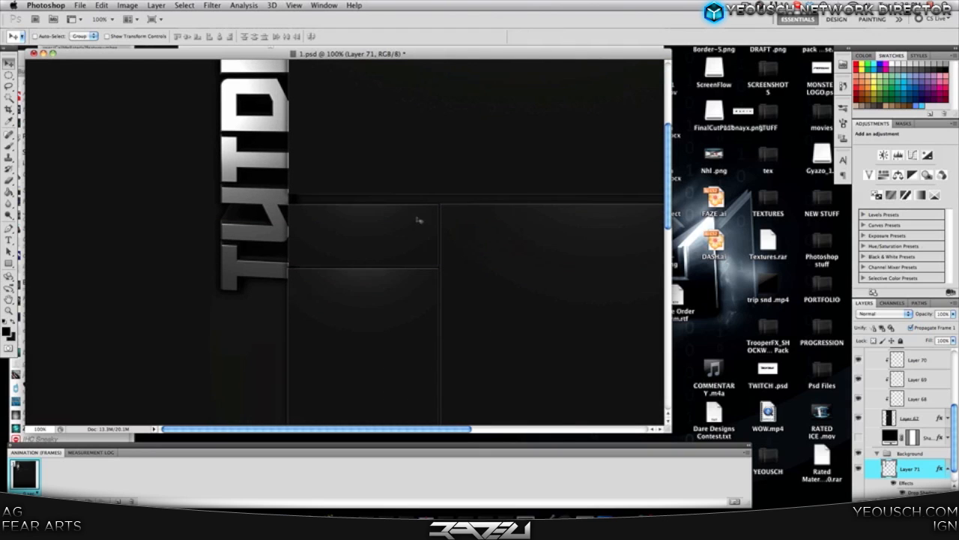
{"action": "left_click", "coordinate": [947, 468]}
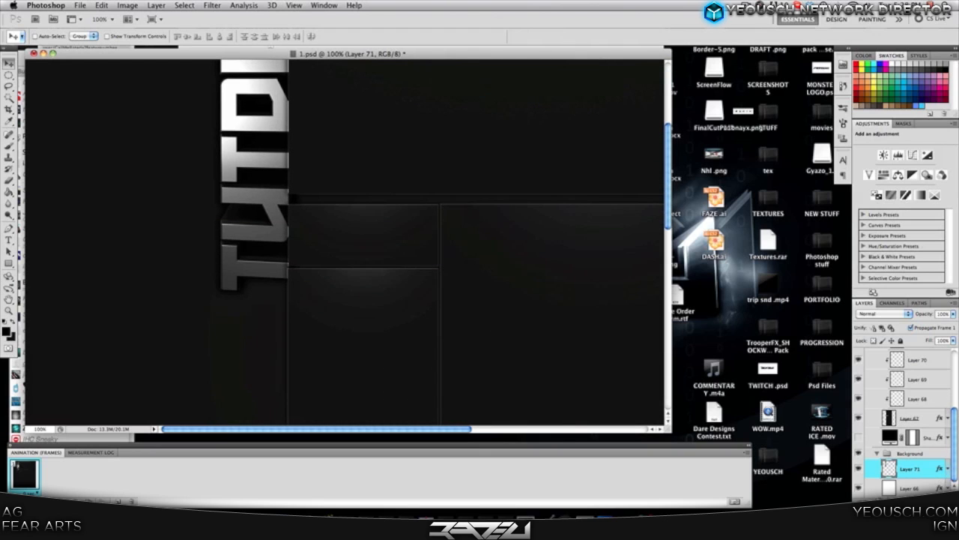
Step: Add a linear black-to-white Gradient Overlay to Layer 71 with Overlay blend mode, 100% opacity and a 180° angle
{"action": "left_click", "coordinate": [879, 503]}
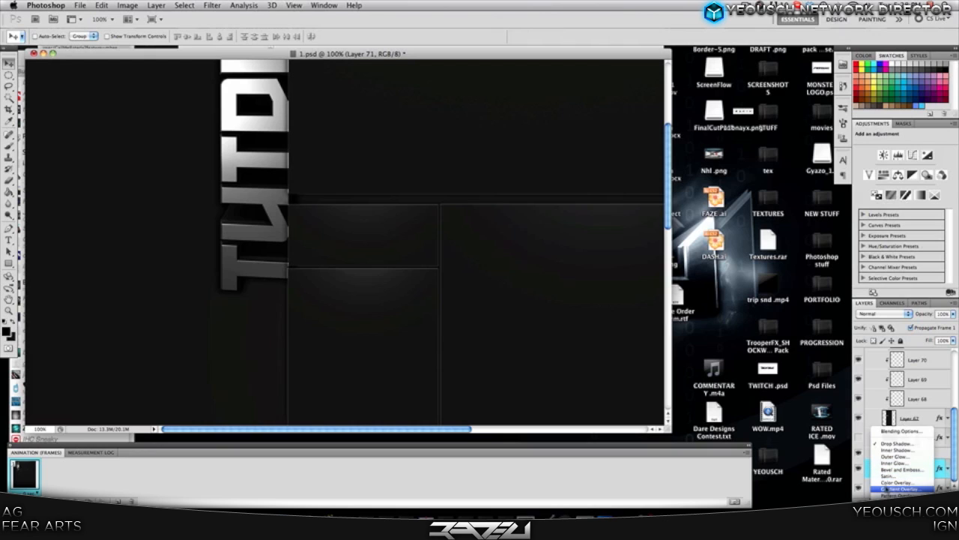
{"action": "left_click", "coordinate": [884, 490]}
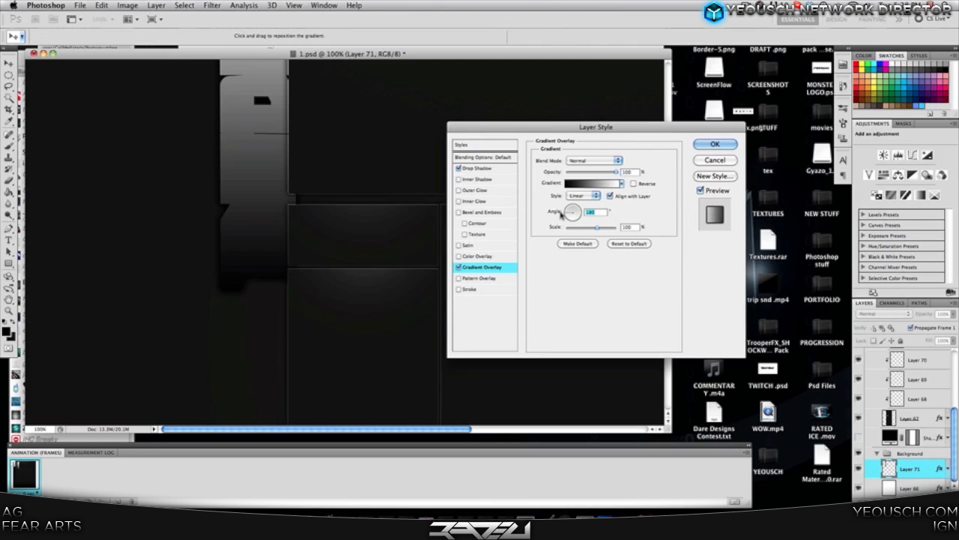
{"action": "left_click", "coordinate": [581, 160]}
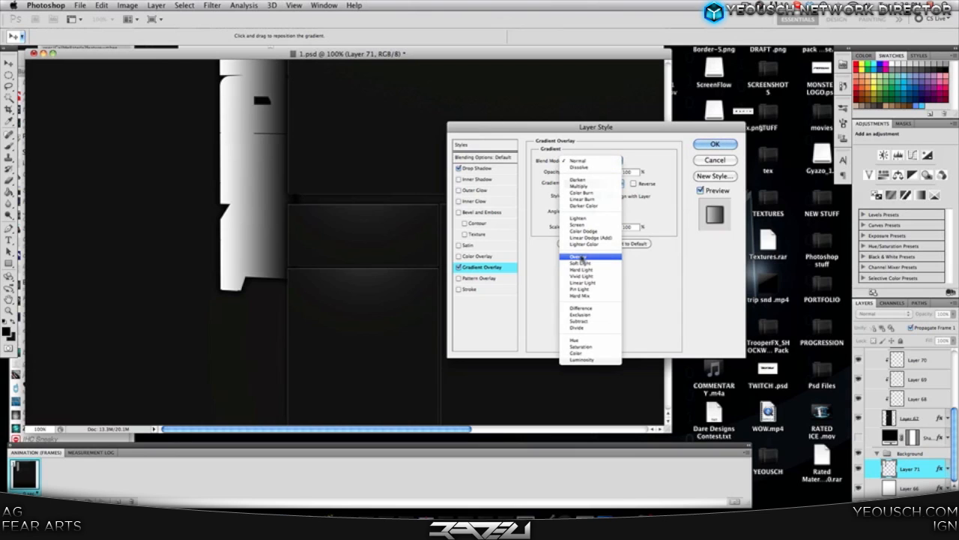
{"action": "left_click", "coordinate": [579, 256]}
{"action": "scroll", "coordinate": [305, 244], "scroll_direction": "up", "scroll_amount": 5}
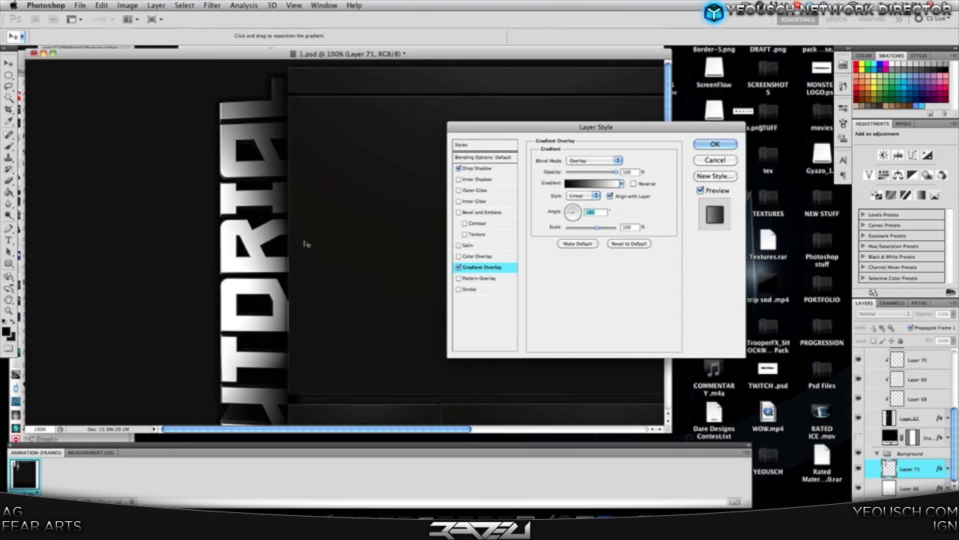
{"action": "scroll", "coordinate": [305, 244], "scroll_direction": "up", "scroll_amount": 5}
{"action": "scroll", "coordinate": [262, 392], "scroll_direction": "up", "scroll_amount": 5}
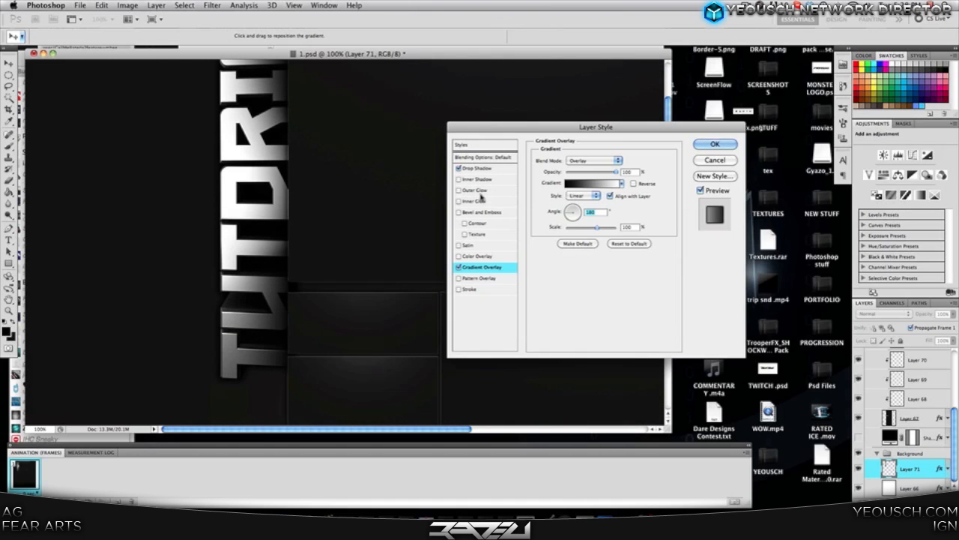
{"action": "key", "text": "Return"}
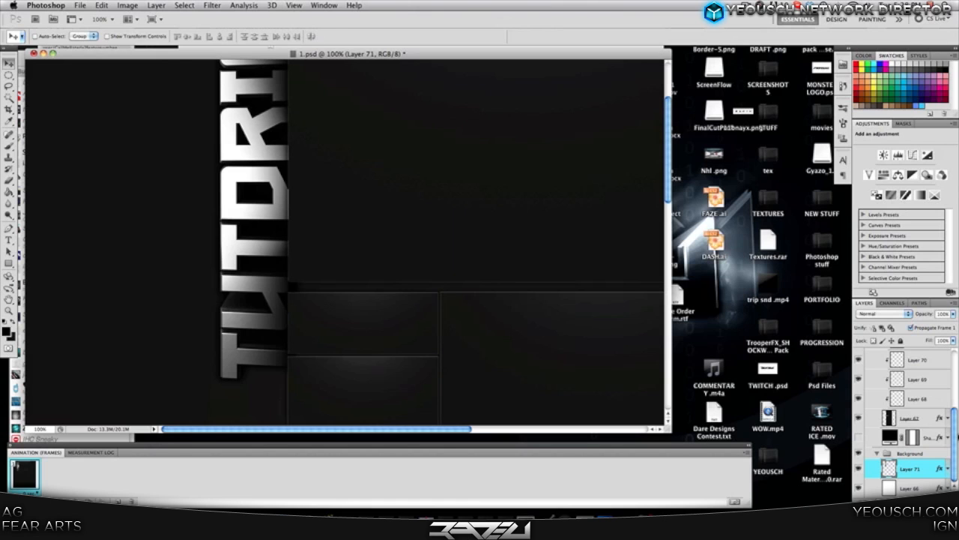
{"action": "scroll", "coordinate": [300, 218], "scroll_direction": "up", "scroll_amount": 5}
{"action": "scroll", "coordinate": [299, 218], "scroll_direction": "down", "scroll_amount": 10}
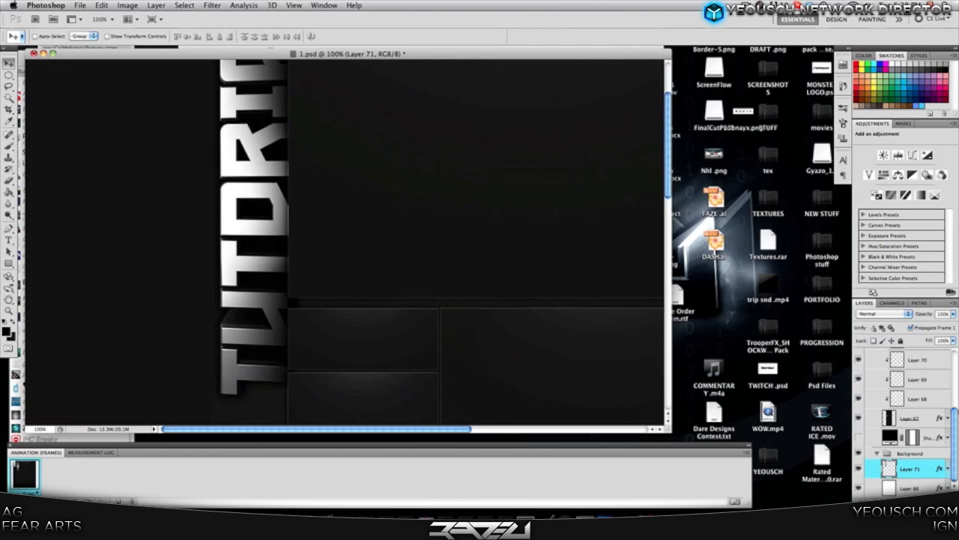
{"action": "scroll", "coordinate": [440, 239], "scroll_direction": "down", "scroll_amount": 5}
Step: Duplicate Layer 71 and place the copy directly beneath the original in the Background group
{"action": "left_click", "coordinate": [859, 469]}
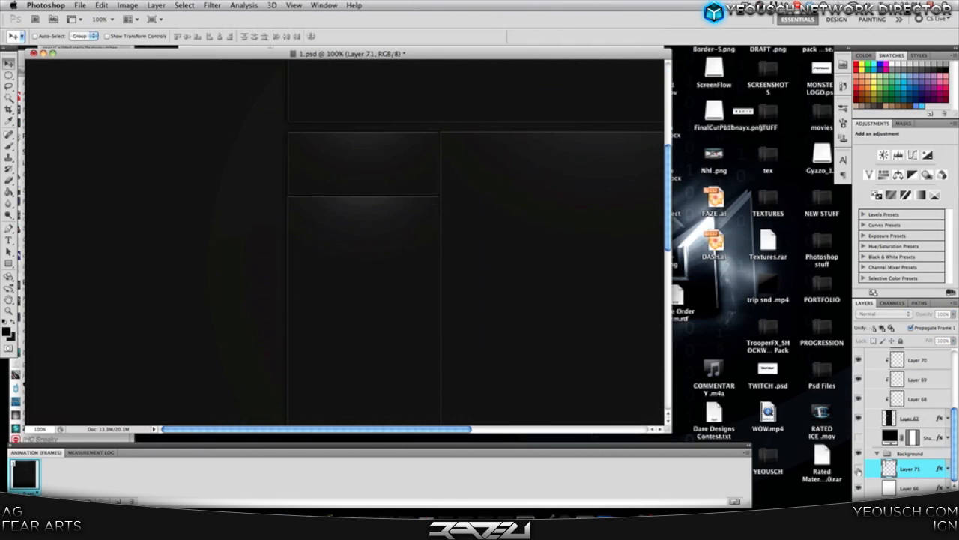
{"action": "left_click", "coordinate": [859, 469]}
{"action": "right_click", "coordinate": [927, 471]}
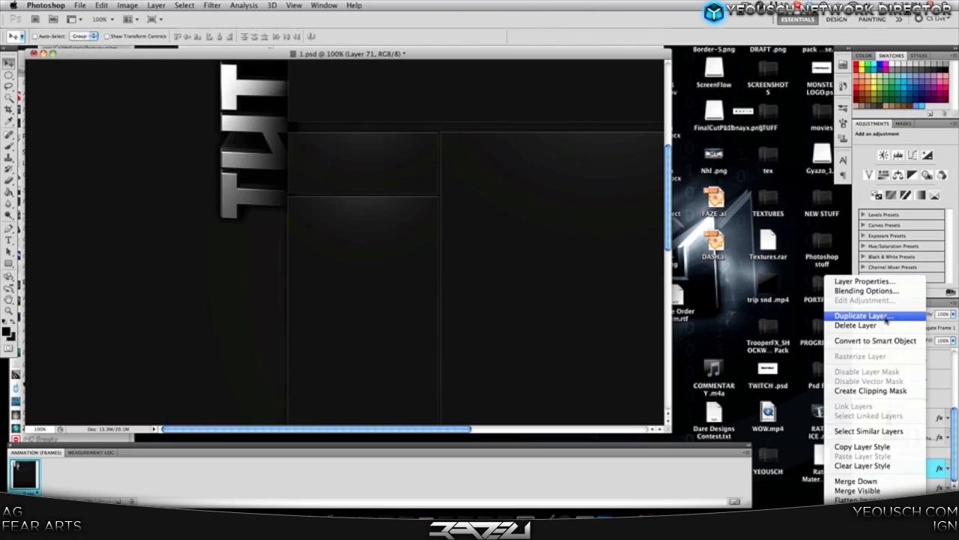
{"action": "left_click", "coordinate": [863, 315]}
{"action": "left_click", "coordinate": [556, 233]}
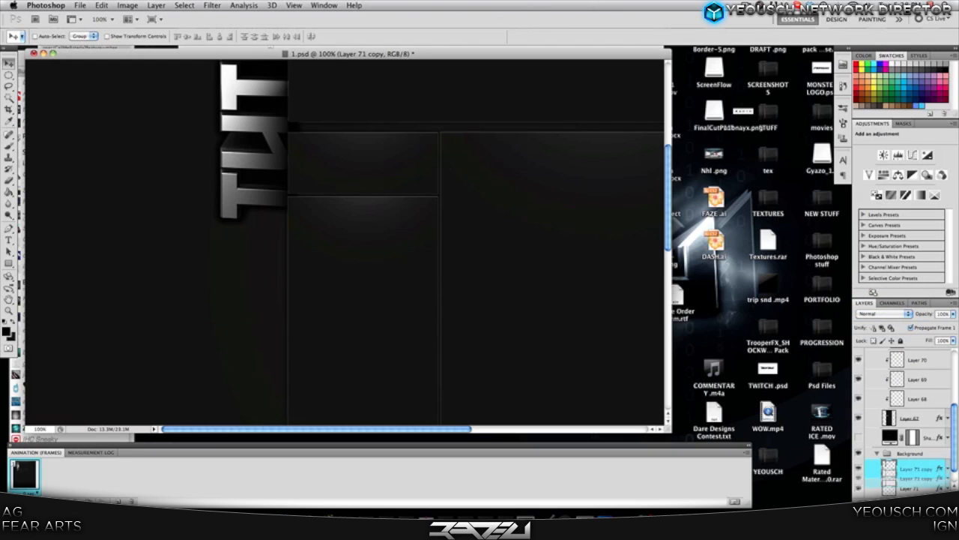
{"action": "left_click_drag", "start_coordinate": [914, 478], "coordinate": [920, 483]}
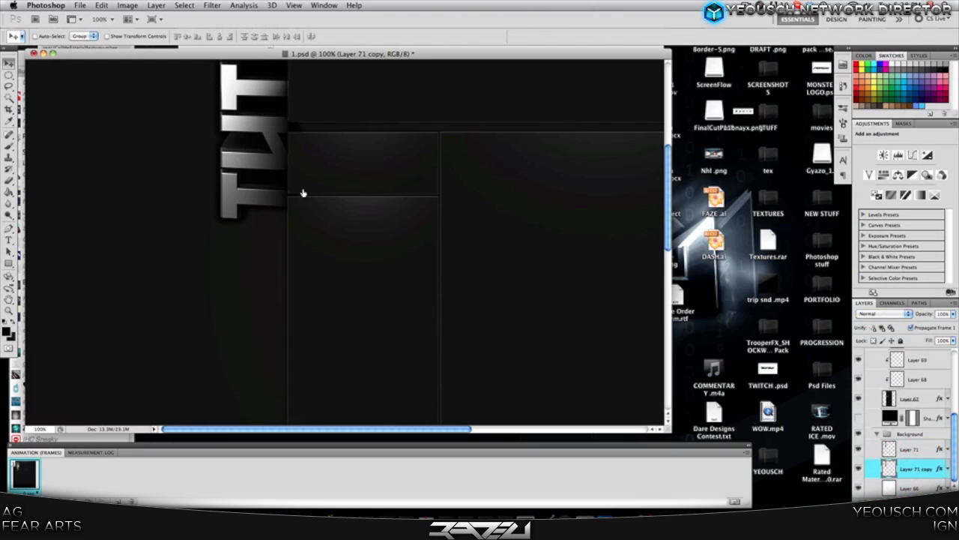
Step: Scale Layer 71 copy up proportionally to about 132% of its size
{"action": "scroll", "coordinate": [303, 193], "scroll_direction": "up", "scroll_amount": 10}
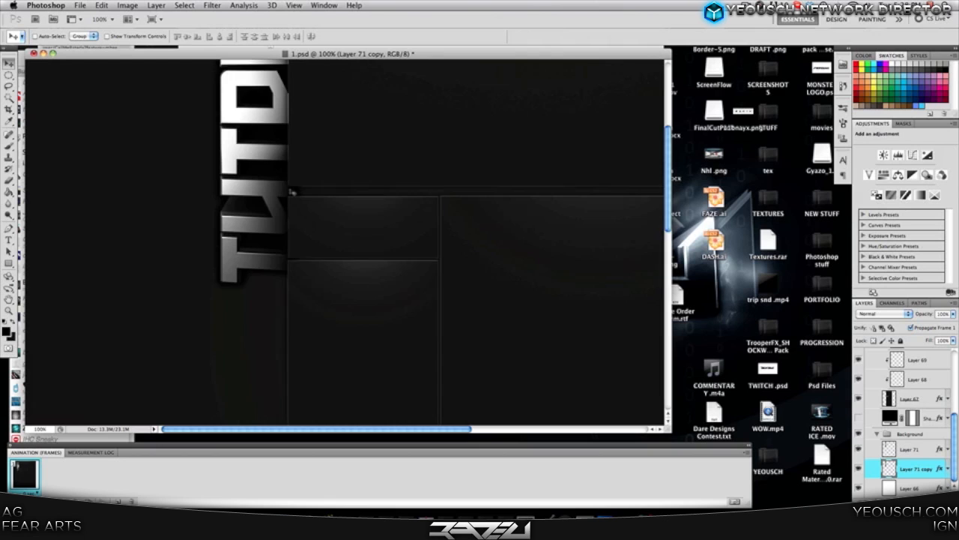
{"action": "left_click", "coordinate": [102, 5]}
{"action": "mouse_move", "coordinate": [173, 217]}
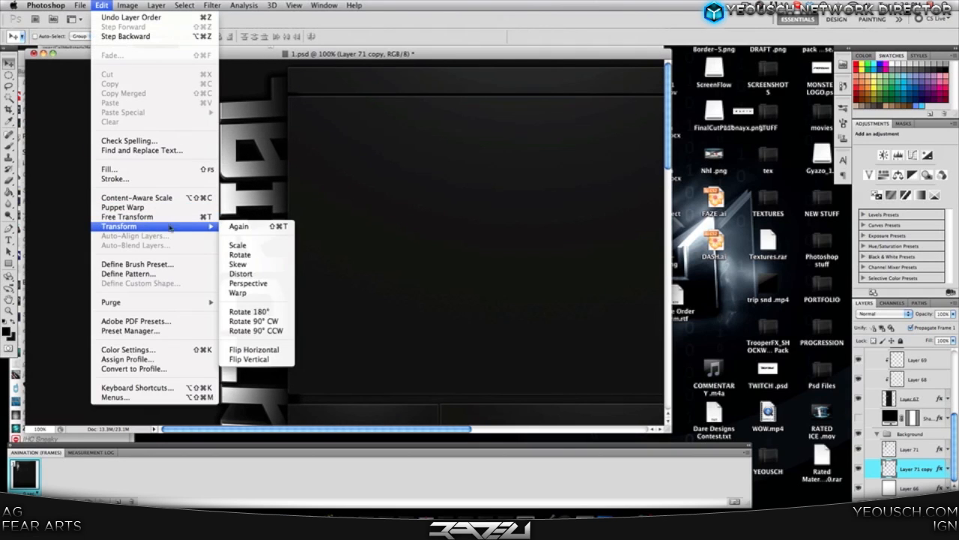
{"action": "left_click", "coordinate": [238, 246]}
{"action": "left_click_drag", "start_coordinate": [219, 77], "coordinate": [190, 90]}
{"action": "scroll", "coordinate": [222, 122], "scroll_direction": "down", "scroll_amount": 8}
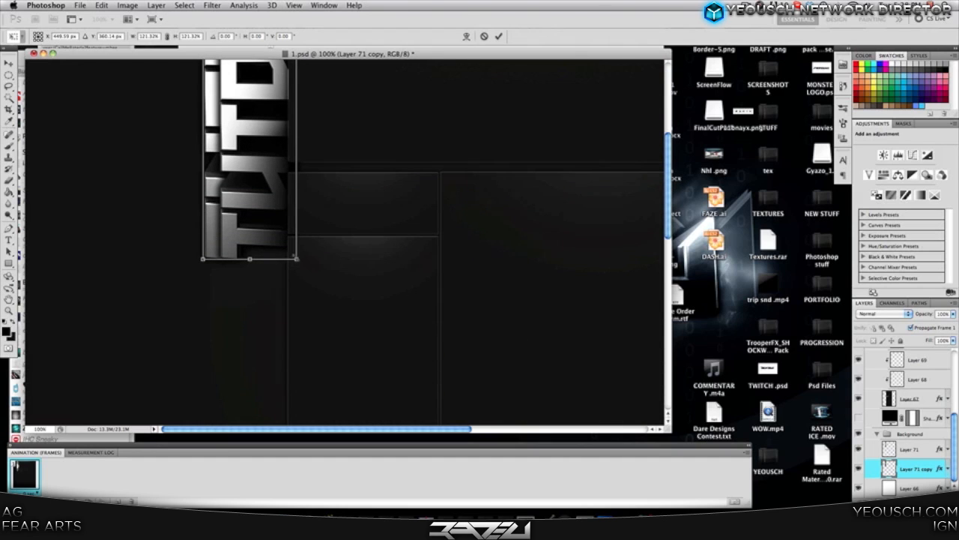
{"action": "left_click_drag", "start_coordinate": [297, 259], "coordinate": [330, 279]}
Step: Shift the enlarged TUTORIAL copy left and down so it shows behind the original text, and apply the transform
{"action": "left_click_drag", "start_coordinate": [281, 228], "coordinate": [263, 227]}
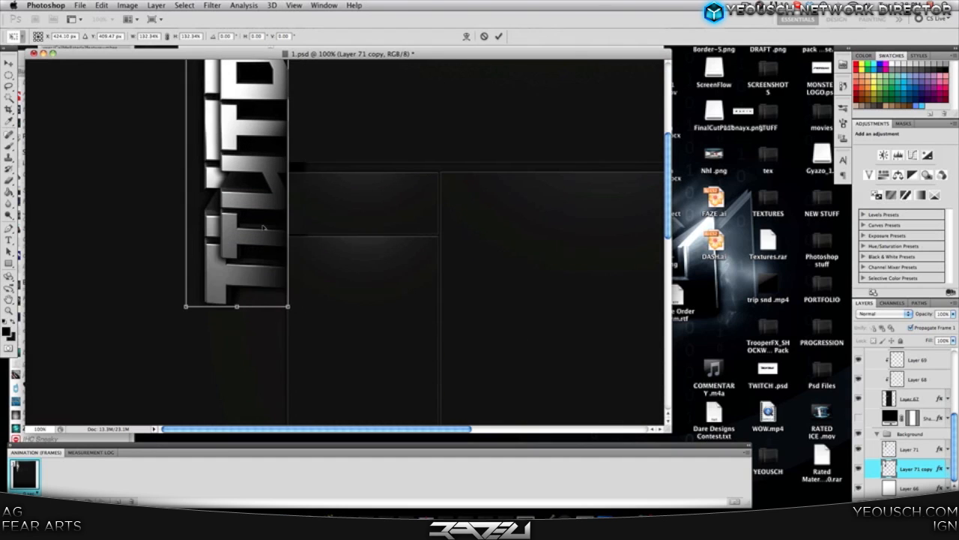
{"action": "scroll", "coordinate": [263, 227], "scroll_direction": "up", "scroll_amount": 6}
{"action": "left_click_drag", "start_coordinate": [236, 264], "coordinate": [226, 264]}
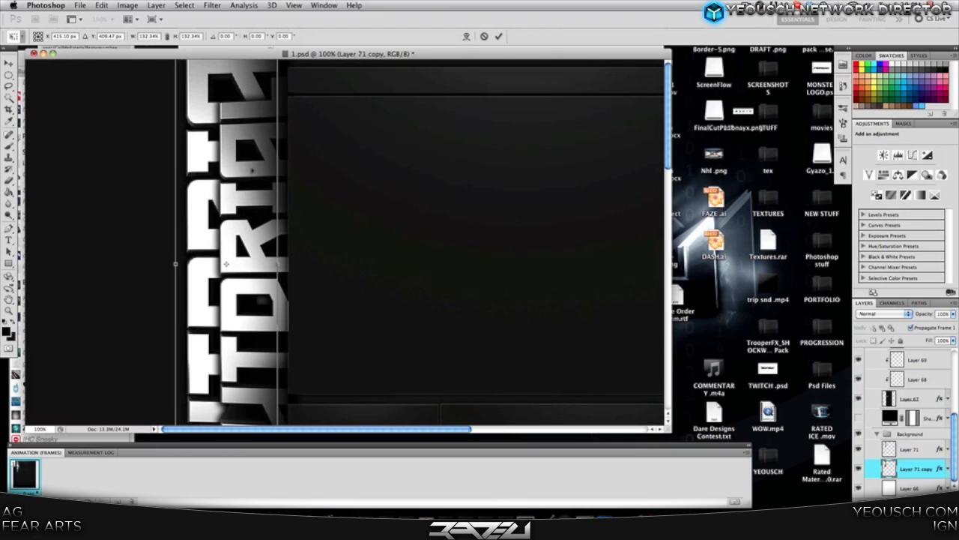
{"action": "left_click_drag", "start_coordinate": [251, 170], "coordinate": [253, 197]}
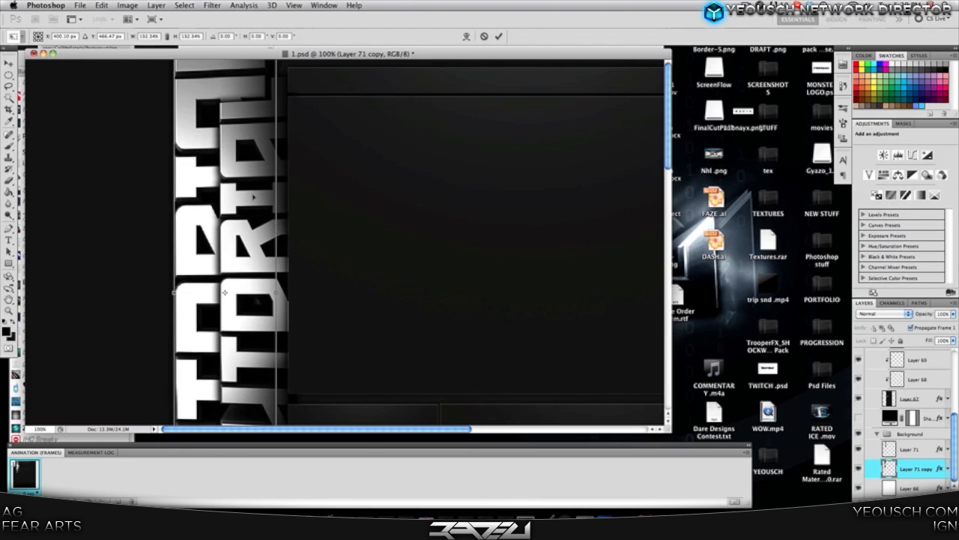
{"action": "left_click", "coordinate": [7, 66]}
{"action": "key", "text": "Return"}
{"action": "scroll", "coordinate": [311, 224], "scroll_direction": "down", "scroll_amount": 5}
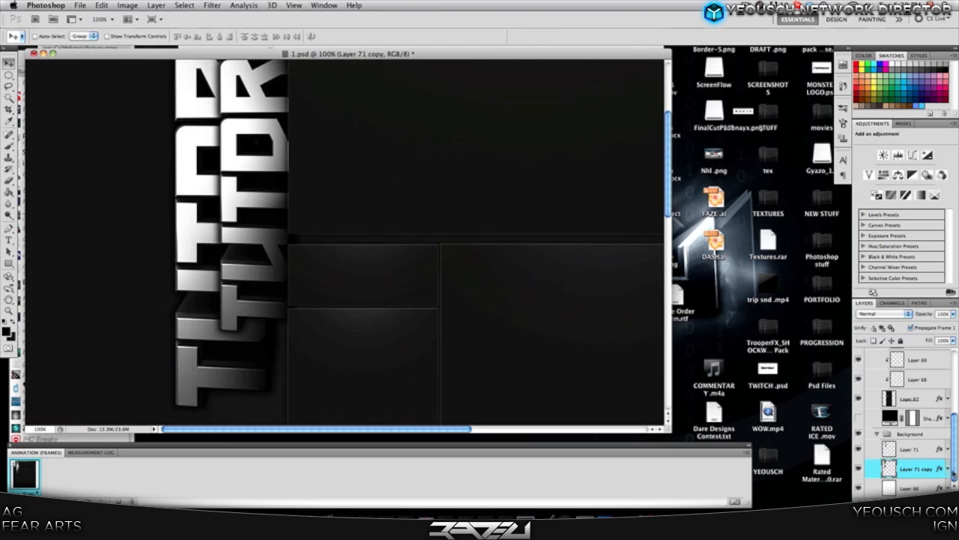
Step: Turn off the drop shadow on Layer 71 copy and fade the text's lower end with a large soft Eraser
{"action": "left_click", "coordinate": [948, 470]}
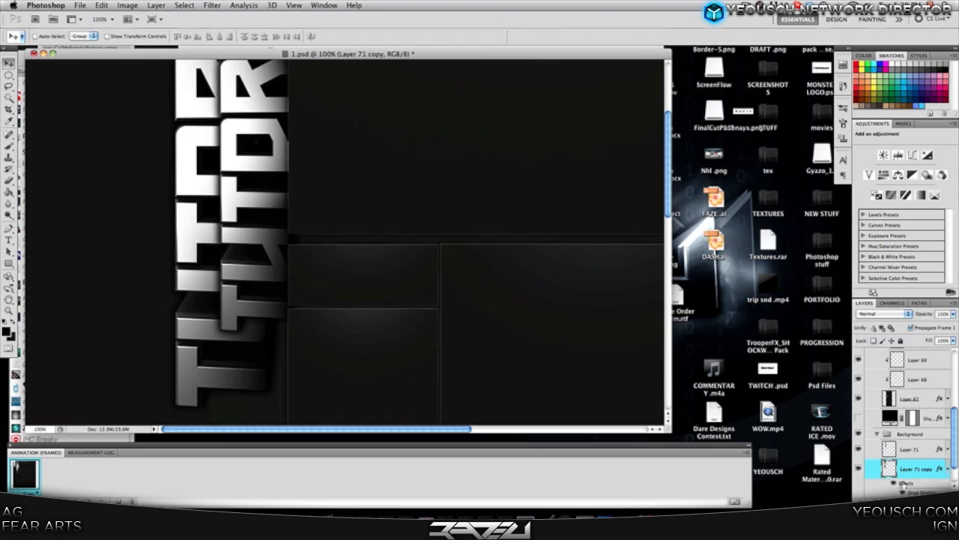
{"action": "left_click", "coordinate": [946, 469]}
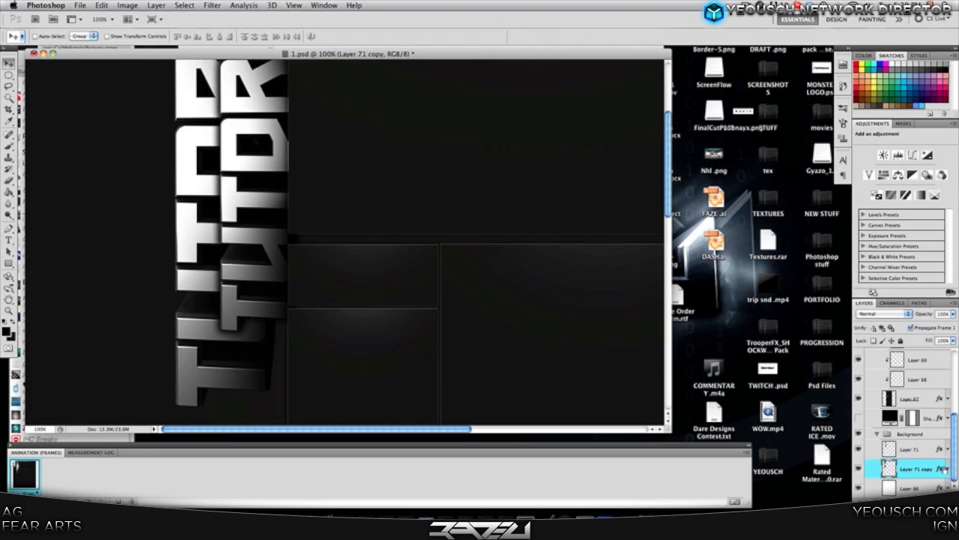
{"action": "left_click", "coordinate": [9, 181]}
{"action": "scroll", "coordinate": [101, 317], "scroll_direction": "down", "scroll_amount": 6}
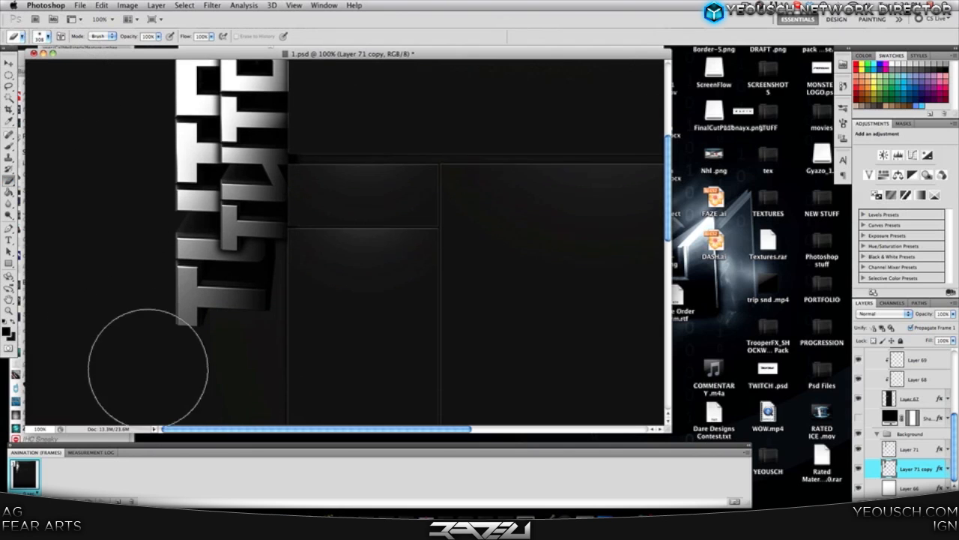
{"action": "scroll", "coordinate": [118, 233], "scroll_direction": "up", "scroll_amount": 2}
{"action": "mouse_move", "coordinate": [122, 259]}
{"action": "left_mouse_down"}
{"action": "mouse_move", "coordinate": [323, 272]}
{"action": "mouse_move", "coordinate": [2, 214]}
{"action": "mouse_move", "coordinate": [193, 301]}
{"action": "left_mouse_up"}
{"action": "scroll", "coordinate": [108, 293], "scroll_direction": "up", "scroll_amount": 7}
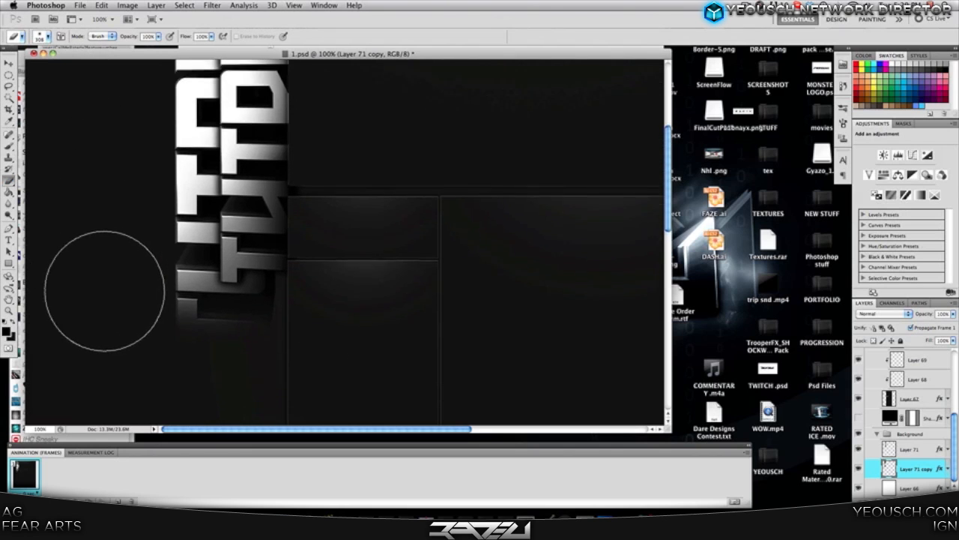
{"action": "scroll", "coordinate": [68, 202], "scroll_direction": "up", "scroll_amount": 2}
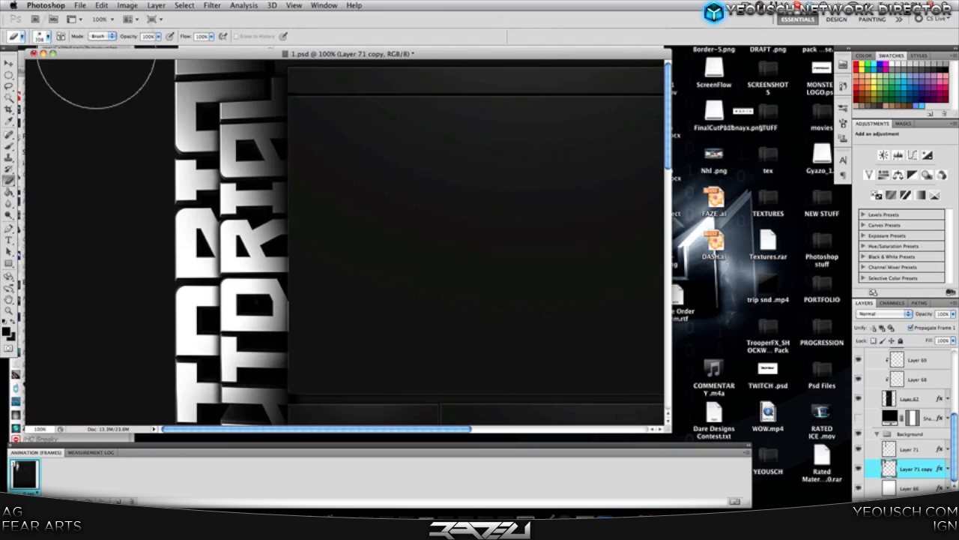
Step: Fade the outer left edge of the TUTORIAL copy along its full height with the soft Eraser
{"action": "mouse_move", "coordinate": [136, 10]}
{"action": "left_mouse_down"}
{"action": "mouse_move", "coordinate": [210, 0]}
{"action": "mouse_move", "coordinate": [153, 55]}
{"action": "mouse_move", "coordinate": [126, 306]}
{"action": "left_mouse_up"}
{"action": "scroll", "coordinate": [127, 293], "scroll_direction": "down", "scroll_amount": 5}
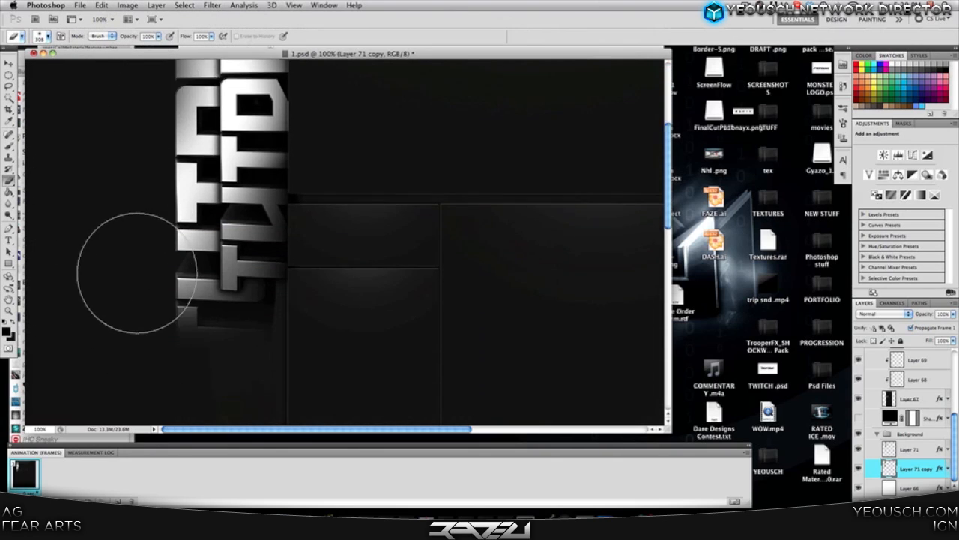
{"action": "scroll", "coordinate": [135, 184], "scroll_direction": "up", "scroll_amount": 8}
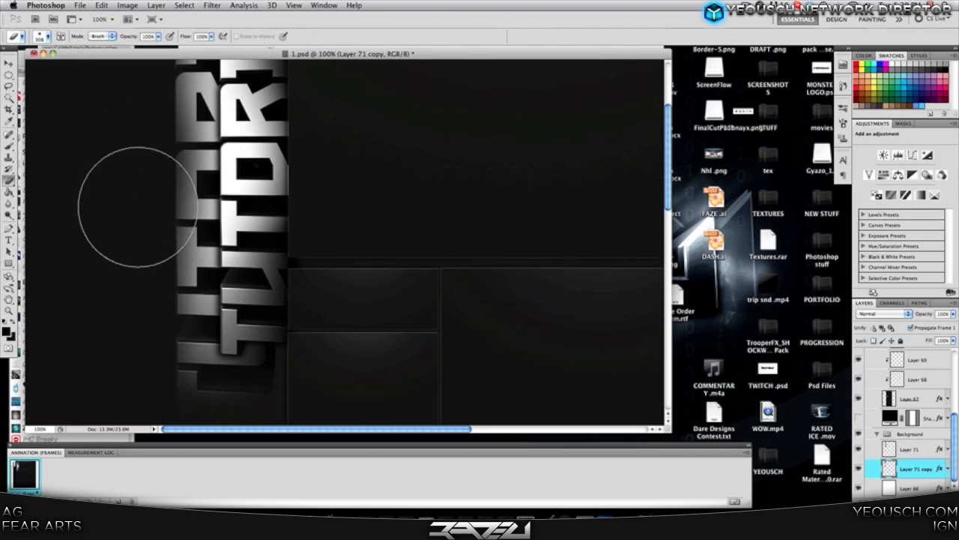
{"action": "scroll", "coordinate": [105, 195], "scroll_direction": "down", "scroll_amount": 5}
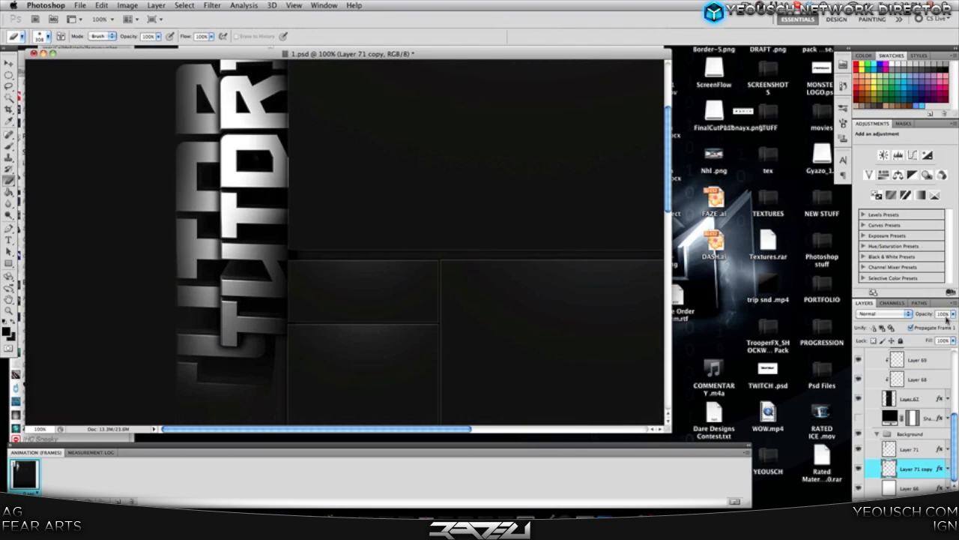
Step: Lower the opacity of Layer 71 copy to 25% and check the faded text against the whole layout
{"action": "scroll", "coordinate": [458, 240], "scroll_direction": "up", "scroll_amount": 6}
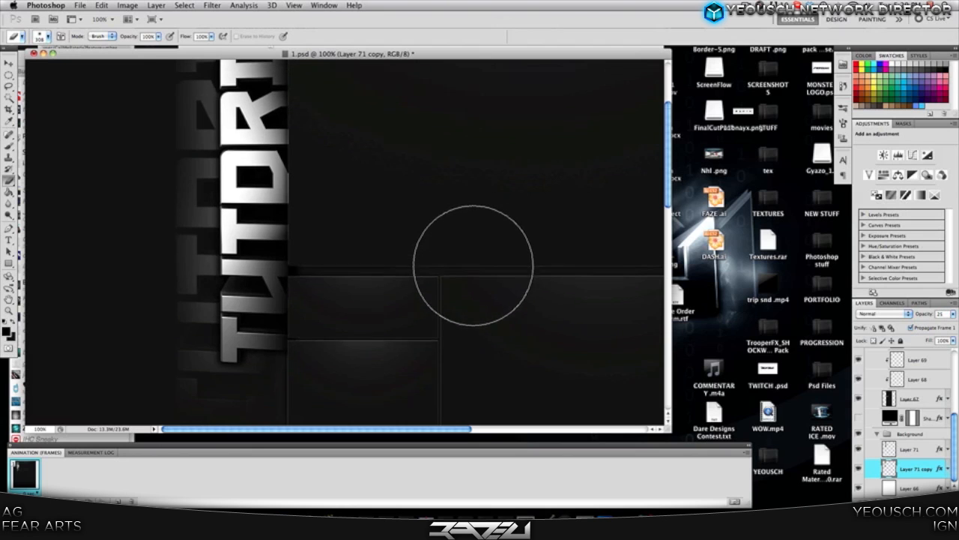
{"action": "scroll", "coordinate": [458, 266], "scroll_direction": "down", "scroll_amount": 6}
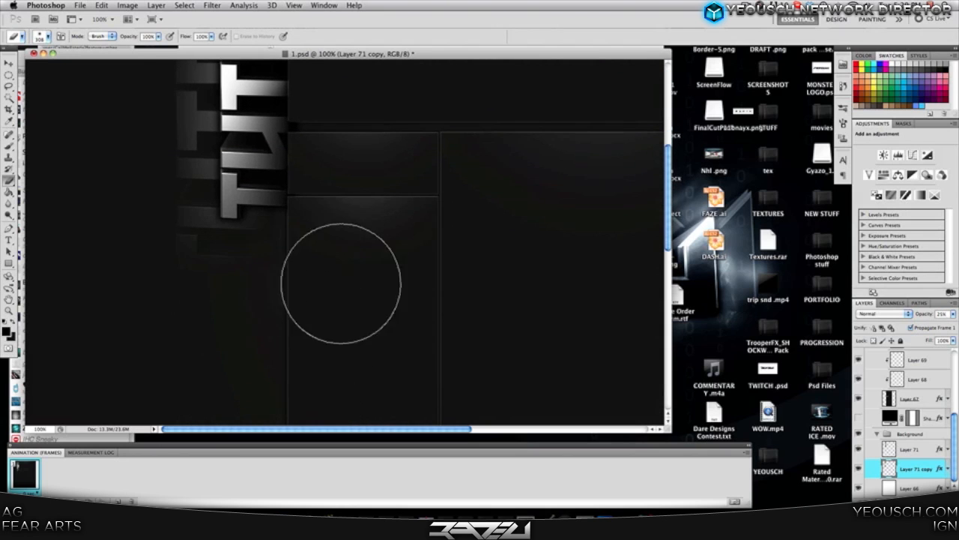
{"action": "scroll", "coordinate": [342, 281], "scroll_direction": "up", "scroll_amount": 5}
{"action": "scroll", "coordinate": [349, 292], "scroll_direction": "up", "scroll_amount": 6}
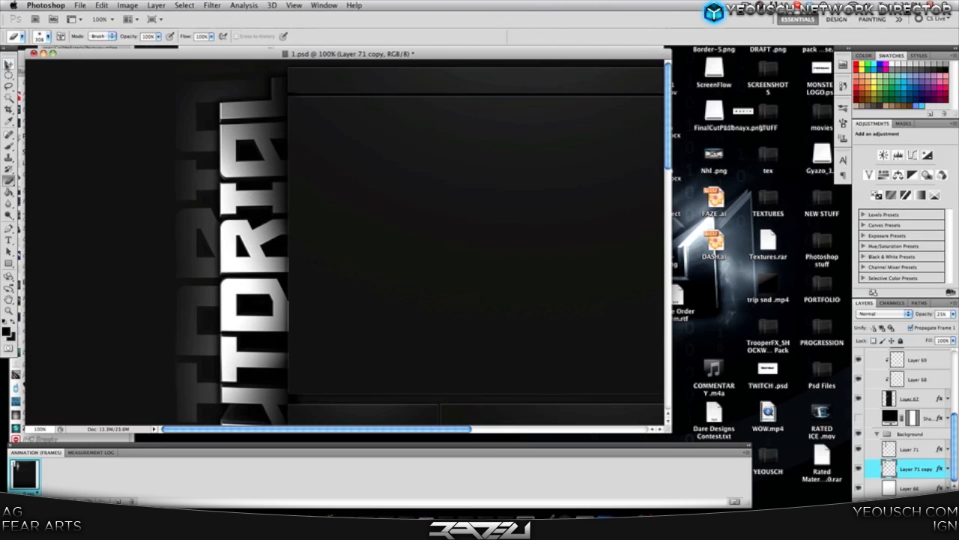
{"action": "left_click", "coordinate": [9, 64]}
{"action": "left_click_drag", "start_coordinate": [169, 60], "coordinate": [162, 56]}
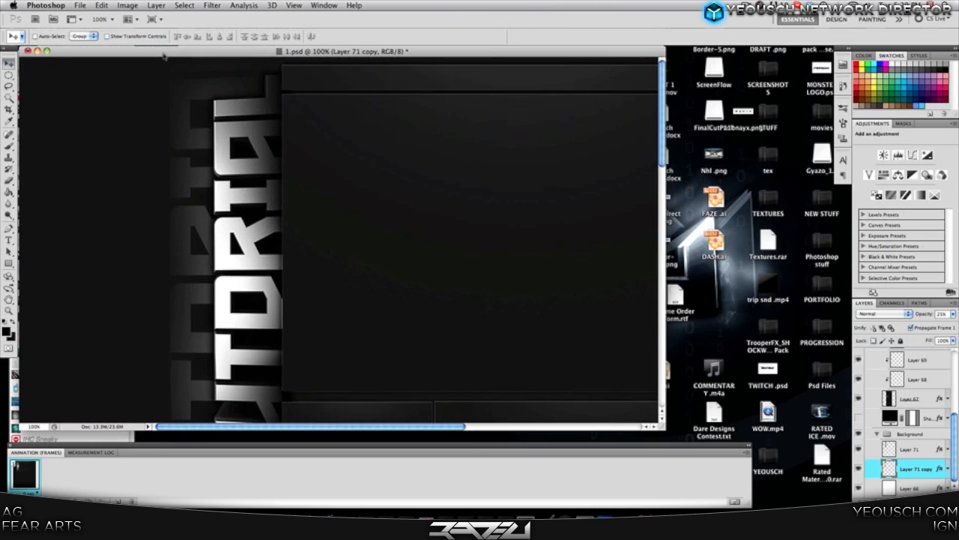
{"action": "left_click", "coordinate": [112, 19]}
{"action": "left_click", "coordinate": [111, 39]}
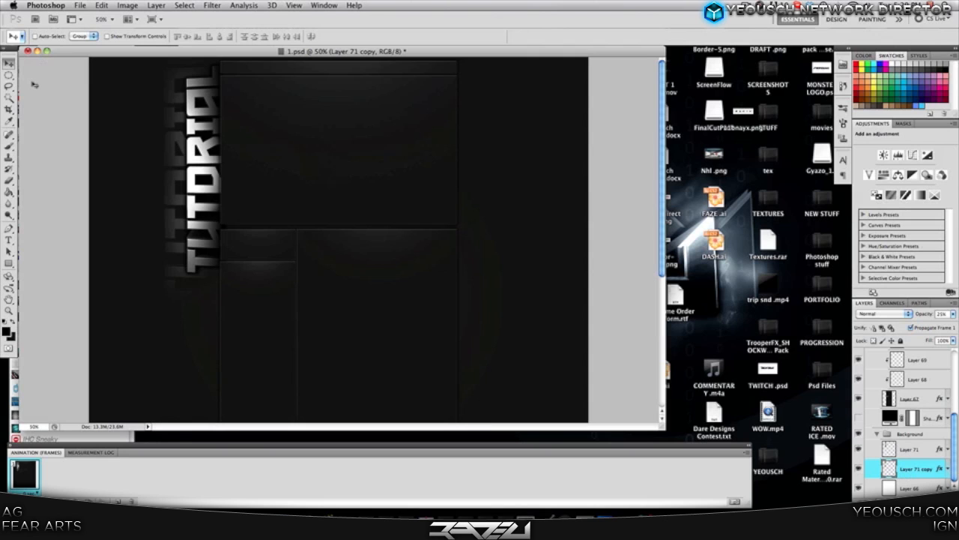
Step: Browse the TEXTURES folder for a file to open, previewing several of the FILE04xx JPG textures
{"action": "left_click", "coordinate": [79, 6]}
{"action": "left_click", "coordinate": [82, 28]}
{"action": "scroll", "coordinate": [354, 211], "scroll_direction": "down", "scroll_amount": 2}
{"action": "left_click", "coordinate": [352, 222]}
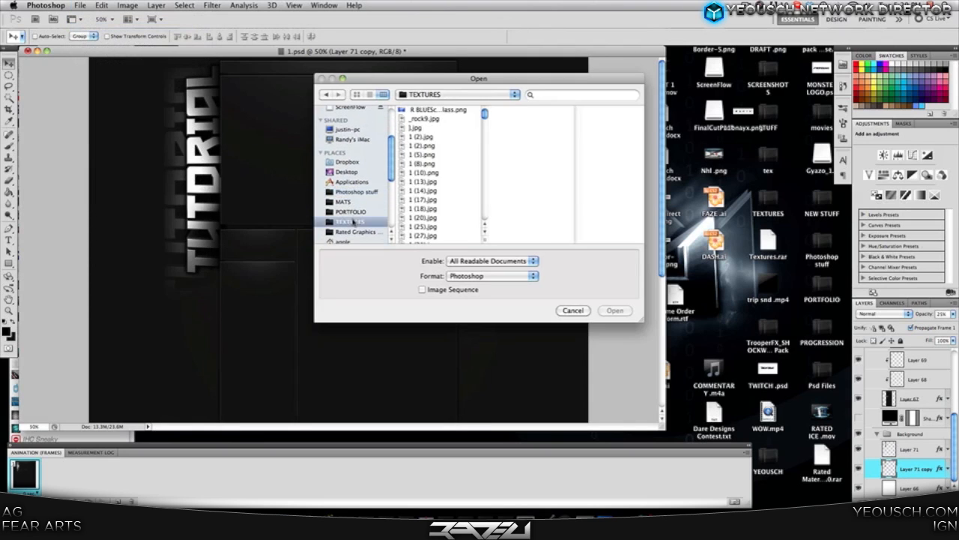
{"action": "scroll", "coordinate": [424, 200], "scroll_direction": "down", "scroll_amount": 10}
{"action": "left_click", "coordinate": [424, 195]}
{"action": "left_click", "coordinate": [425, 187]}
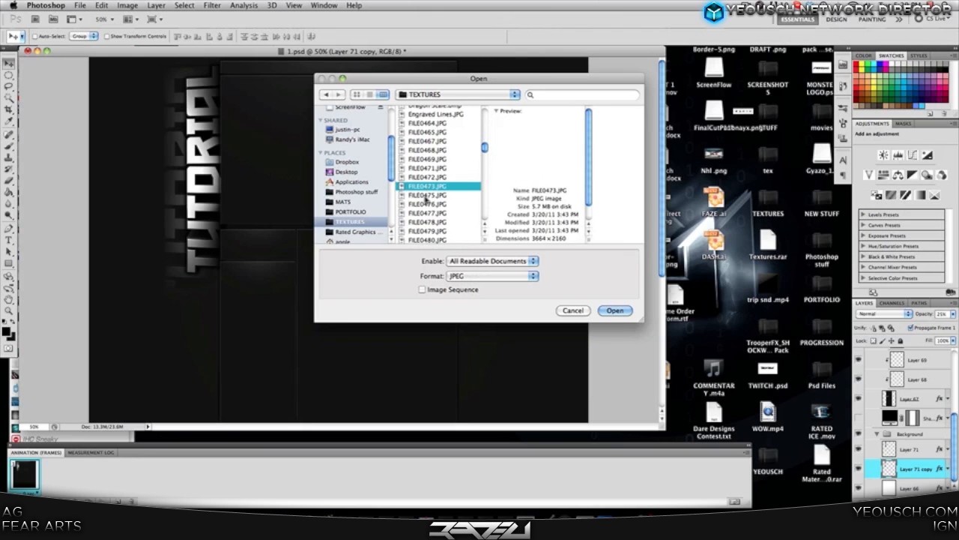
{"action": "left_click", "coordinate": [425, 197]}
{"action": "left_click", "coordinate": [428, 213]}
{"action": "scroll", "coordinate": [431, 223], "scroll_direction": "down", "scroll_amount": 5}
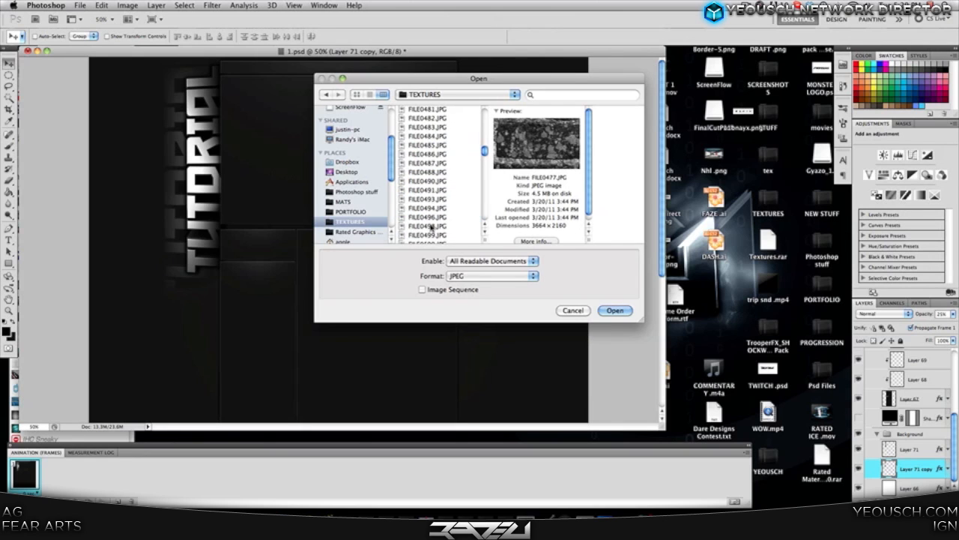
{"action": "scroll", "coordinate": [433, 226], "scroll_direction": "down", "scroll_amount": 4}
{"action": "scroll", "coordinate": [439, 209], "scroll_direction": "down", "scroll_amount": 10}
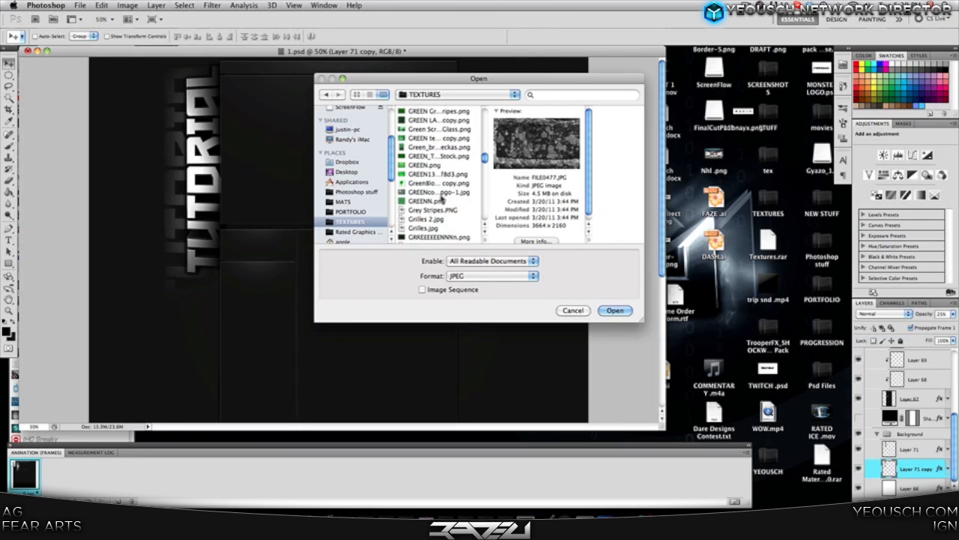
Step: Open Grunge Wall.jpg and place it in 1.psd over the TUTORIAL text, with its layer directly above Layer 71
{"action": "left_click", "coordinate": [442, 193]}
{"action": "scroll", "coordinate": [442, 203], "scroll_direction": "down", "scroll_amount": 2}
{"action": "left_click", "coordinate": [440, 210]}
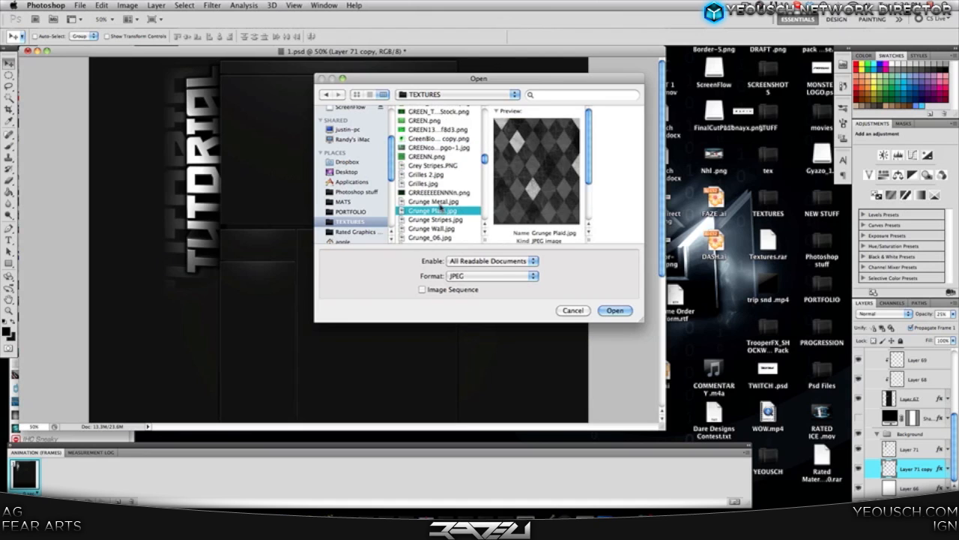
{"action": "key", "text": "Up"}
{"action": "left_click", "coordinate": [439, 228]}
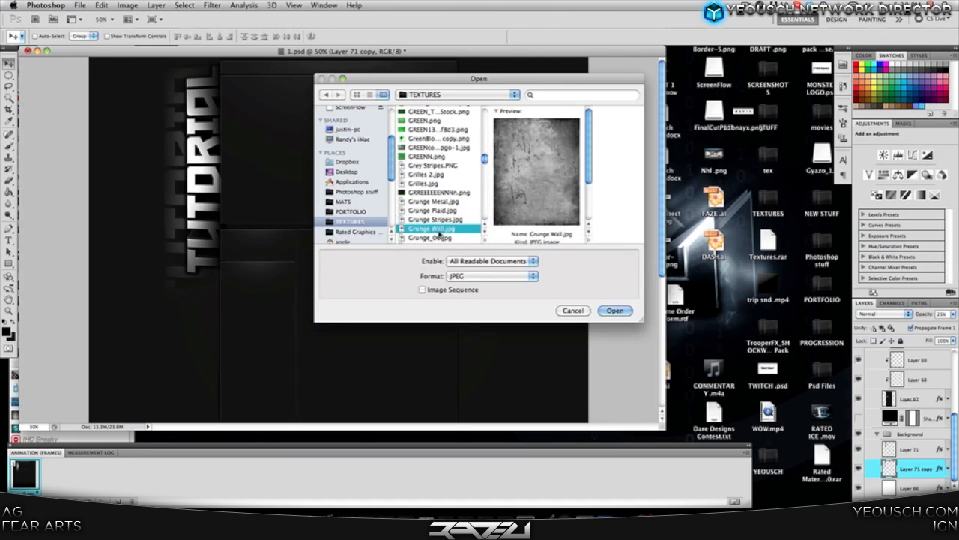
{"action": "double_click", "coordinate": [438, 232]}
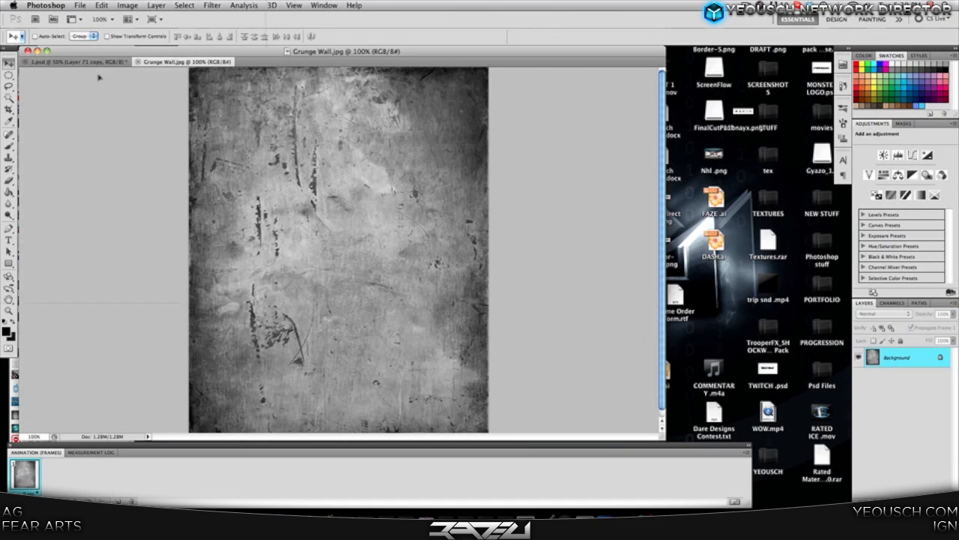
{"action": "left_click_drag", "start_coordinate": [113, 63], "coordinate": [220, 153]}
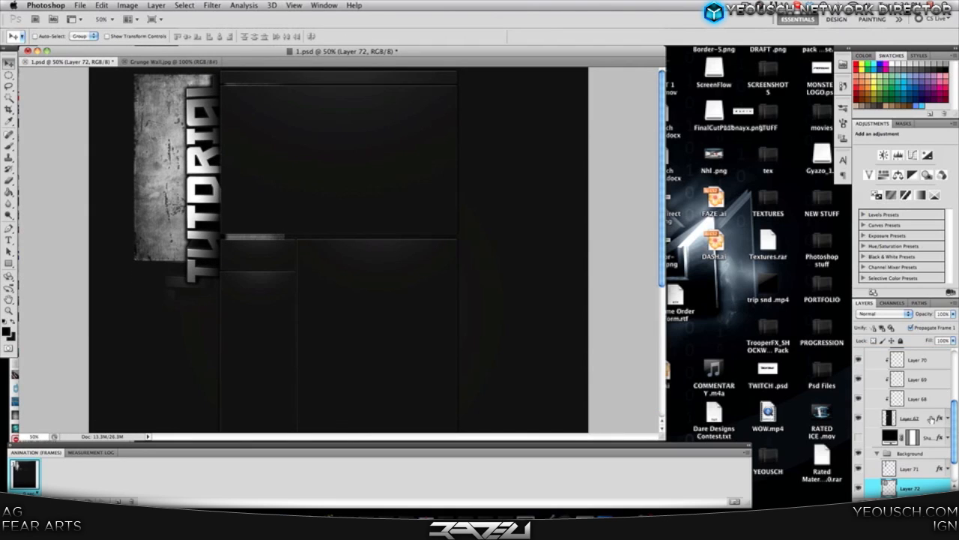
{"action": "left_click_drag", "start_coordinate": [912, 468], "coordinate": [915, 470]}
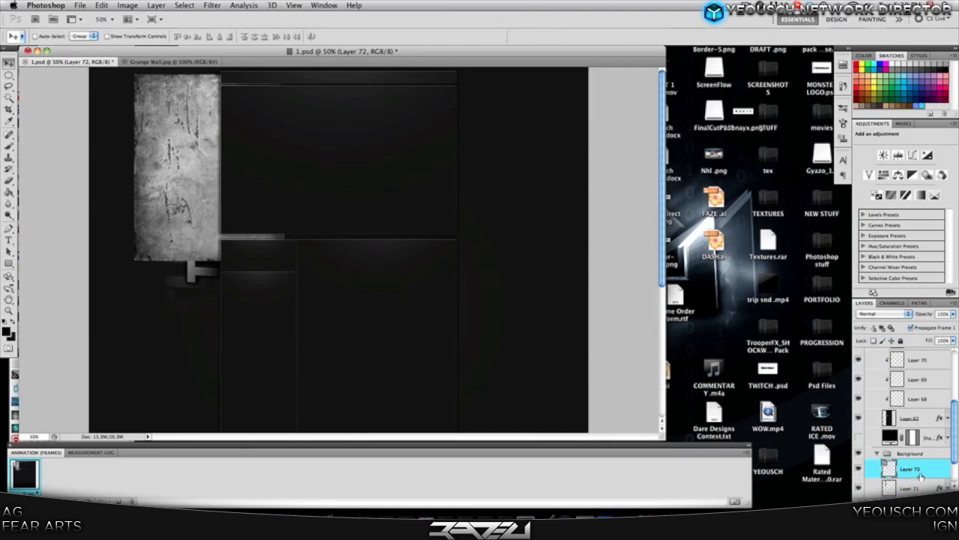
Step: Duplicate Layer 72 and place the copy directly below the original texture so the two form one continuous column
{"action": "right_click", "coordinate": [916, 469]}
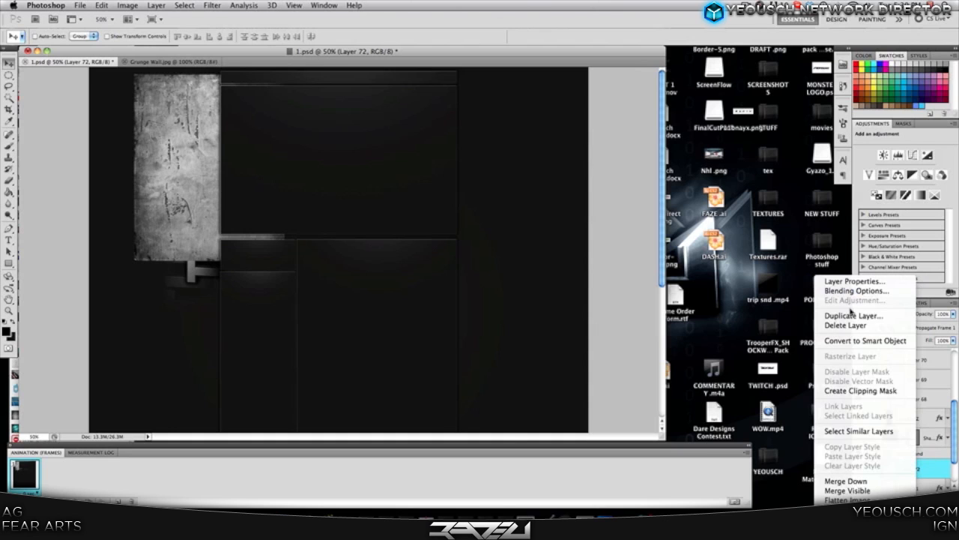
{"action": "left_click", "coordinate": [853, 315]}
{"action": "key", "text": "Return"}
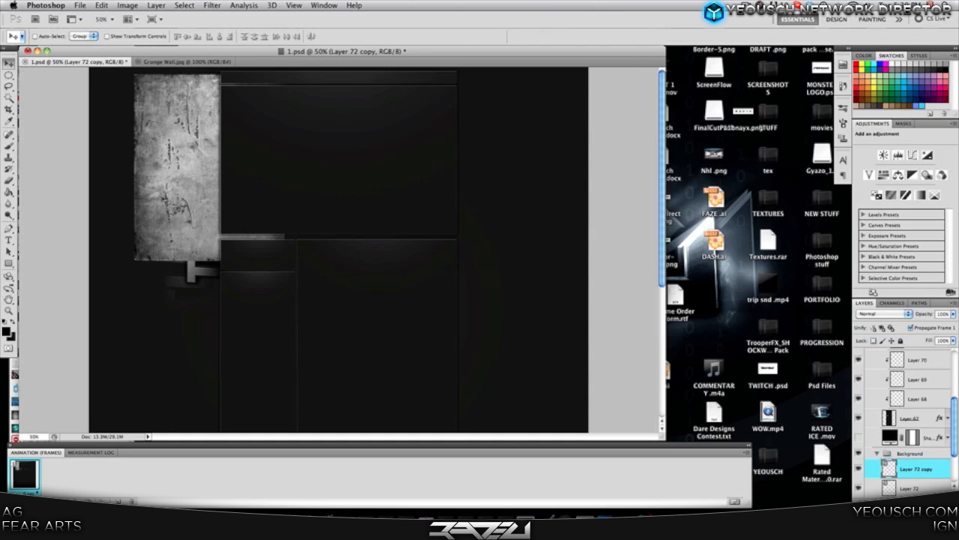
{"action": "left_click_drag", "start_coordinate": [155, 195], "coordinate": [156, 383]}
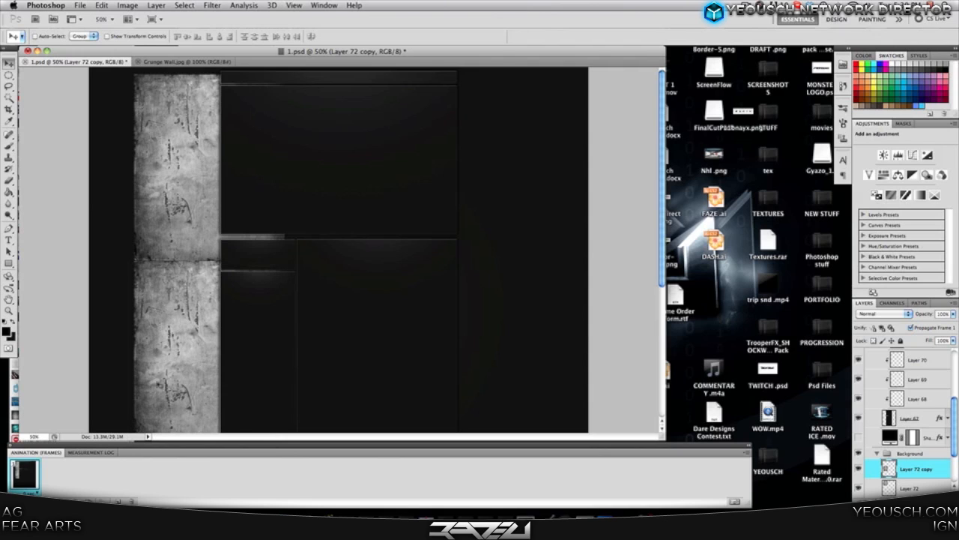
{"action": "scroll", "coordinate": [337, 247], "scroll_direction": "down", "scroll_amount": 1}
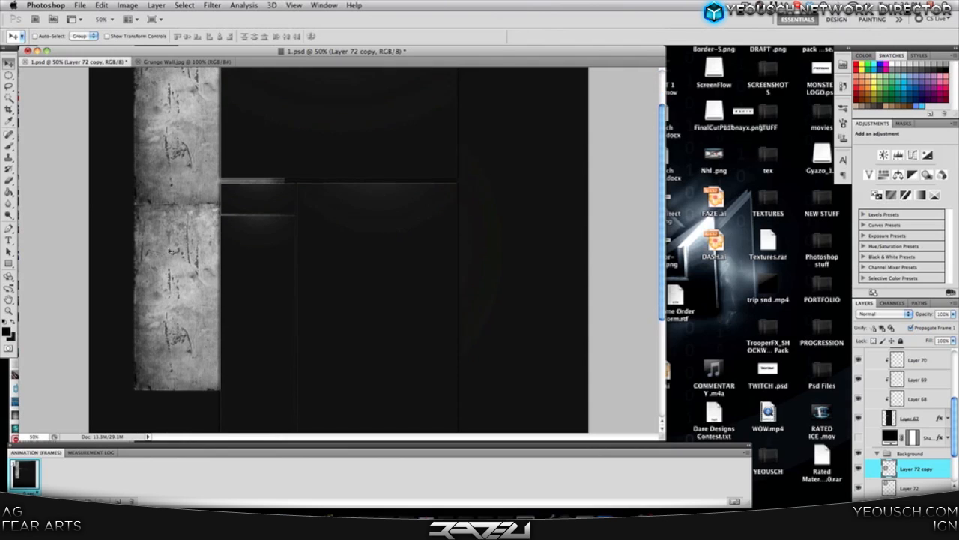
{"action": "scroll", "coordinate": [934, 409], "scroll_direction": "down", "scroll_amount": 1}
Step: Merge the two grunge texture layers and clip the result to the TUTORIAL text on Layer 71
{"action": "left_click", "coordinate": [925, 453], "text": "shift"}
{"action": "right_click", "coordinate": [926, 457]}
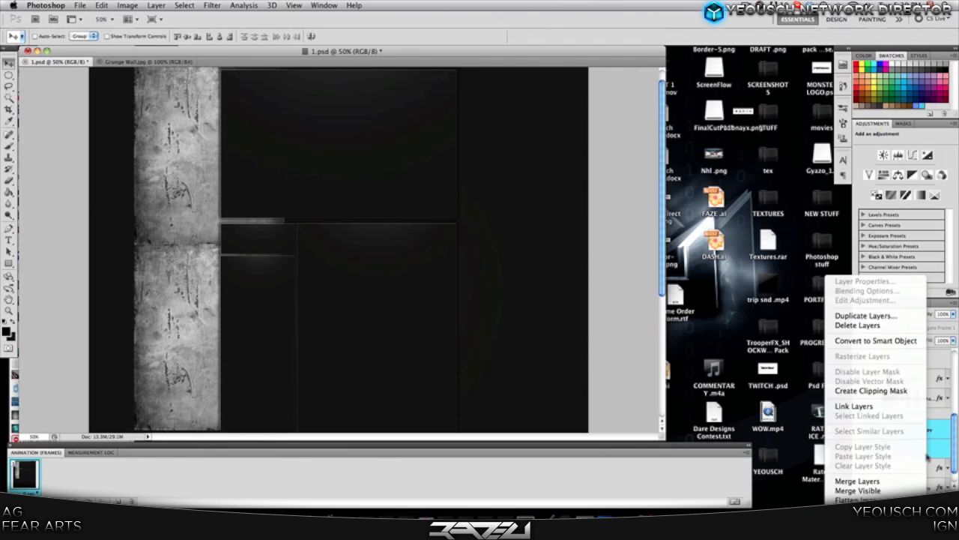
{"action": "left_click", "coordinate": [891, 482]}
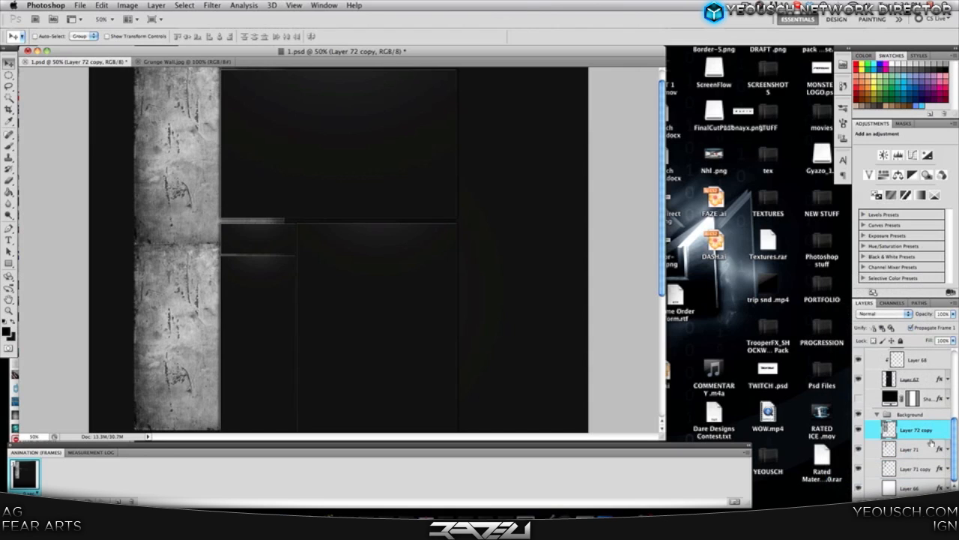
{"action": "left_click", "coordinate": [934, 440], "text": "alt"}
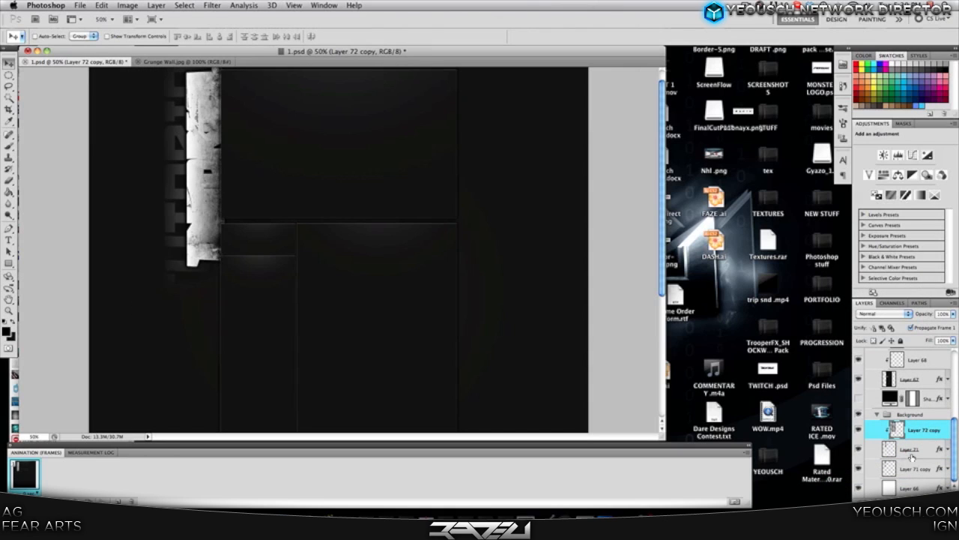
{"action": "left_click", "coordinate": [912, 453]}
{"action": "left_click", "coordinate": [858, 450]}
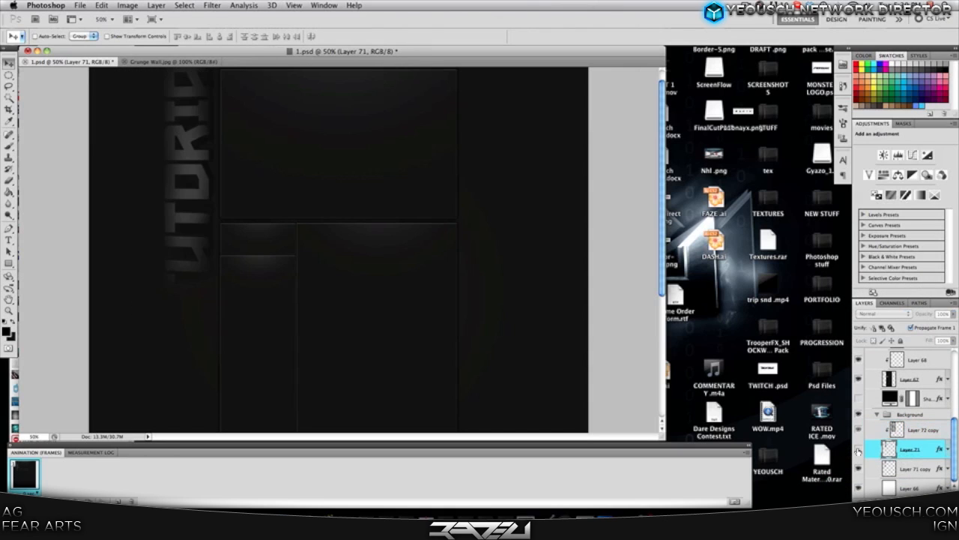
{"action": "left_click", "coordinate": [858, 449]}
{"action": "left_click", "coordinate": [923, 431]}
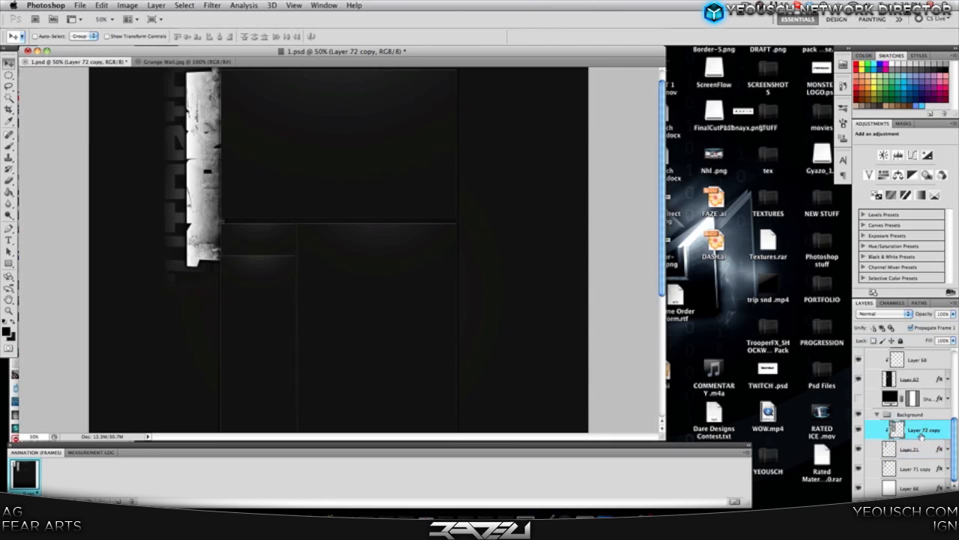
Step: Set the clipped Layer 72 copy to the Overlay blend mode and check the textured TUTORIAL lettering up close
{"action": "left_click", "coordinate": [875, 314]}
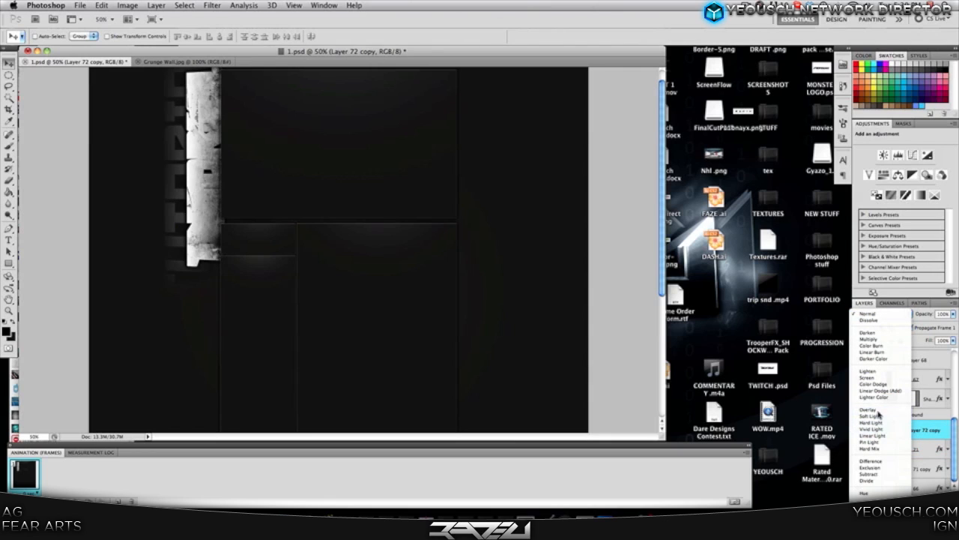
{"action": "left_click", "coordinate": [873, 409]}
{"action": "left_click_drag", "start_coordinate": [203, 174], "coordinate": [211, 178]}
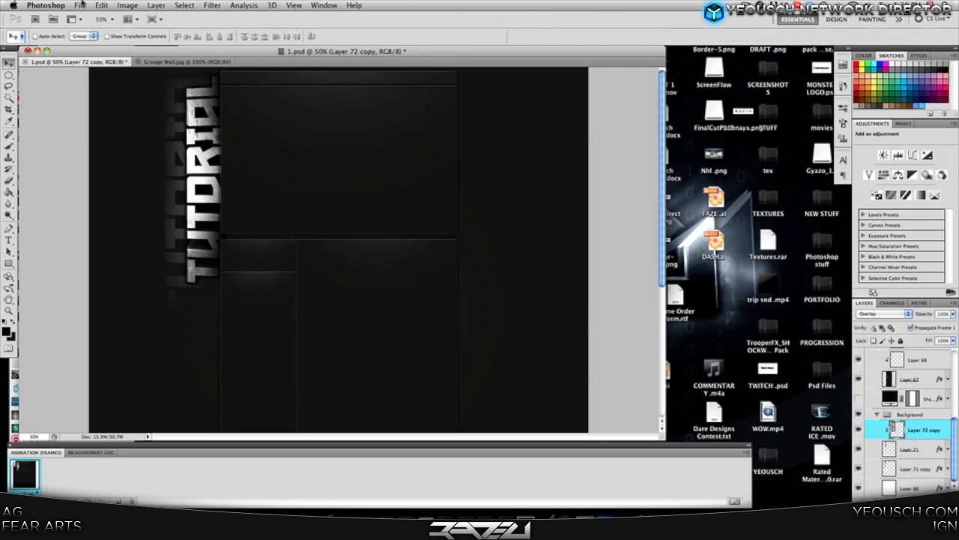
{"action": "left_click", "coordinate": [110, 20]}
{"action": "left_click", "coordinate": [114, 54]}
{"action": "scroll", "coordinate": [213, 163], "scroll_direction": "left", "scroll_amount": 5}
{"action": "scroll", "coordinate": [214, 163], "scroll_direction": "down", "scroll_amount": 3}
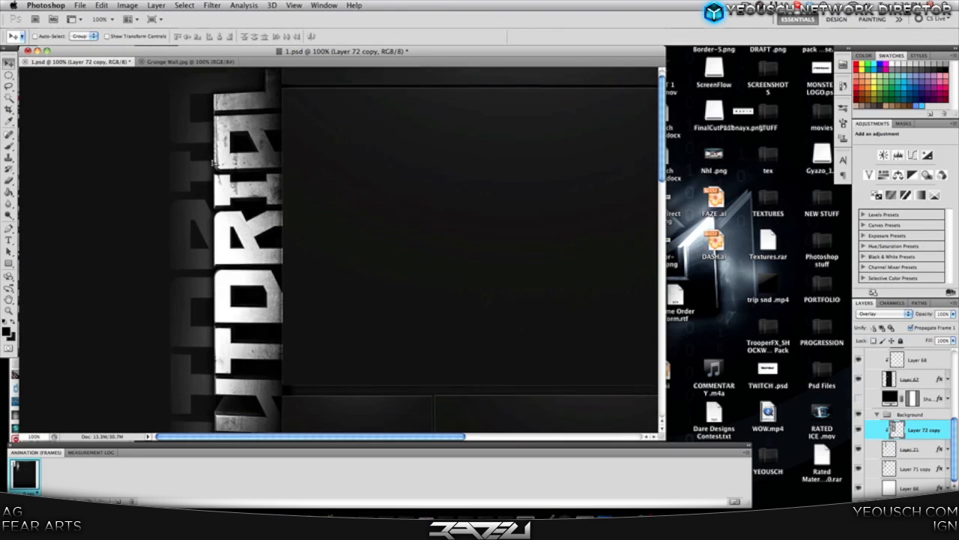
{"action": "scroll", "coordinate": [250, 203], "scroll_direction": "up", "scroll_amount": 3}
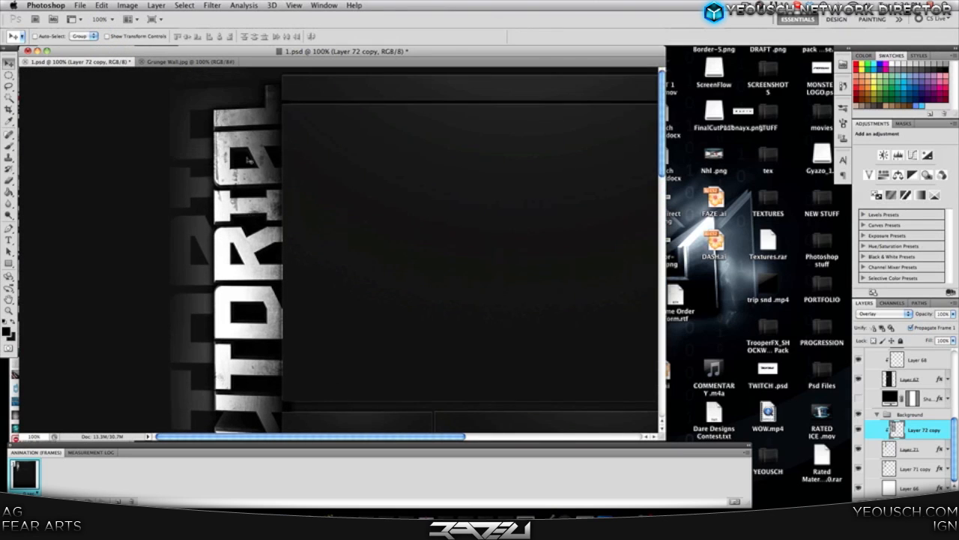
{"action": "scroll", "coordinate": [251, 137], "scroll_direction": "down", "scroll_amount": 4}
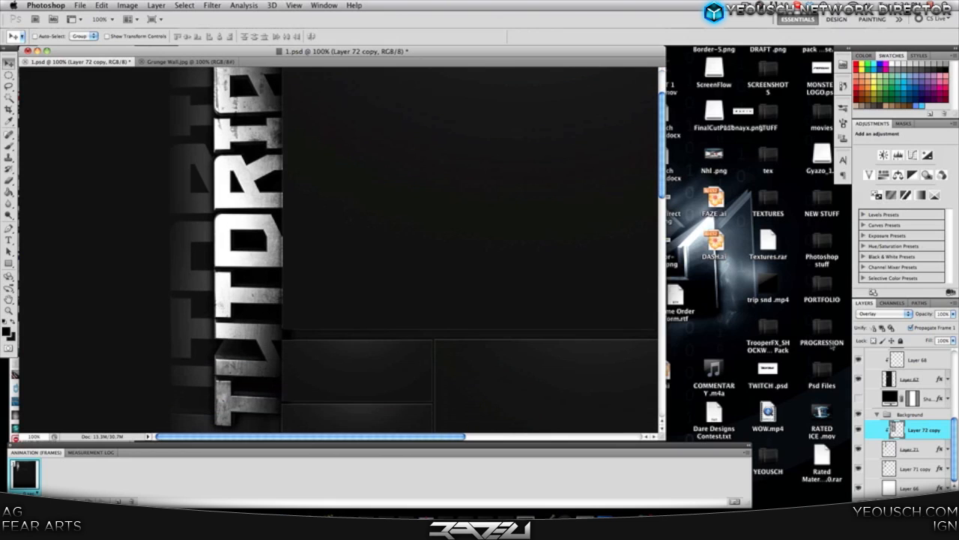
Step: Duplicate the Layer 72 copy texture and move the duplicate between Layer 71 and Layer 71 copy
{"action": "right_click", "coordinate": [931, 425]}
{"action": "left_click", "coordinate": [873, 313]}
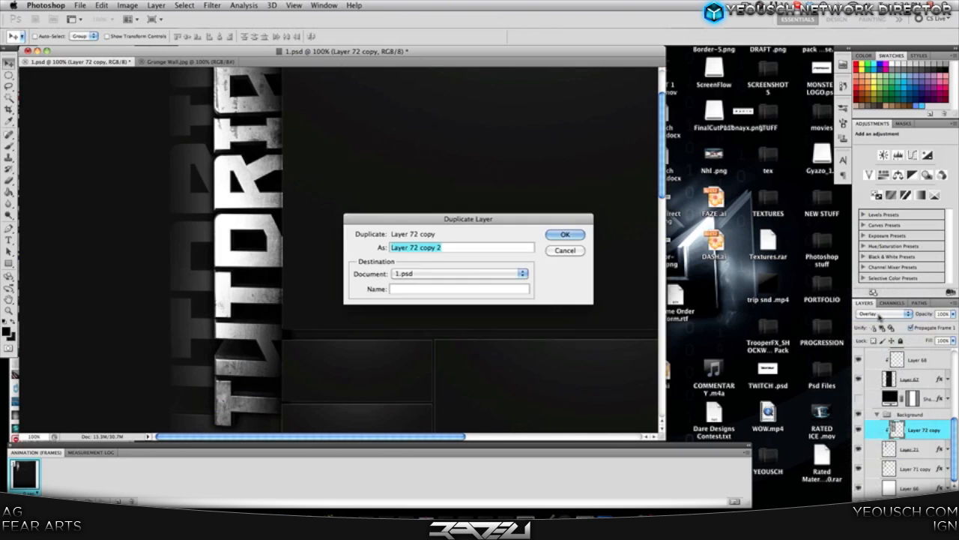
{"action": "key", "text": "Return"}
{"action": "left_click_drag", "start_coordinate": [926, 430], "coordinate": [911, 474]}
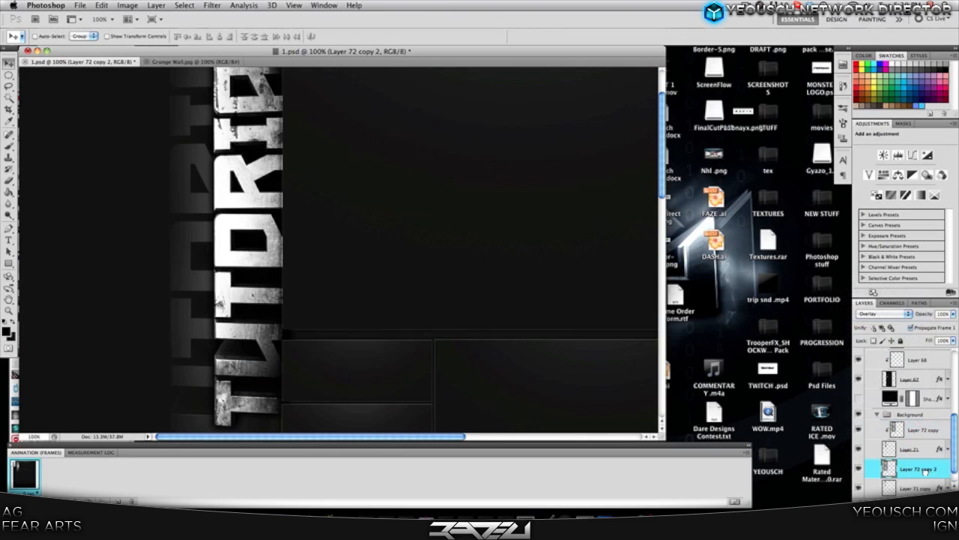
Step: Shift the duplicated texture left behind the TUTORIAL text and check it along the layout's height
{"action": "scroll", "coordinate": [159, 186], "scroll_direction": "down", "scroll_amount": 8}
{"action": "scroll", "coordinate": [169, 176], "scroll_direction": "up", "scroll_amount": 5}
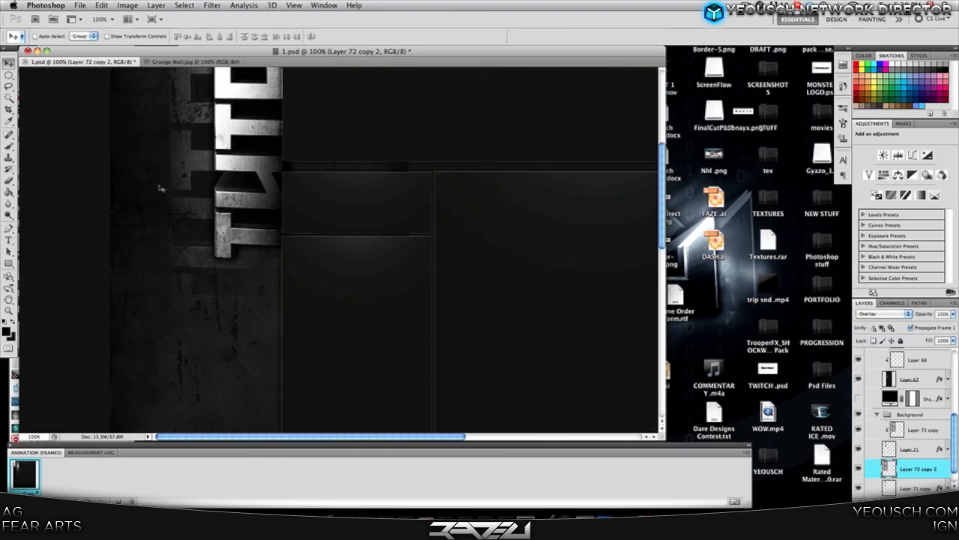
{"action": "scroll", "coordinate": [172, 173], "scroll_direction": "up", "scroll_amount": 3}
{"action": "left_click", "coordinate": [112, 19]}
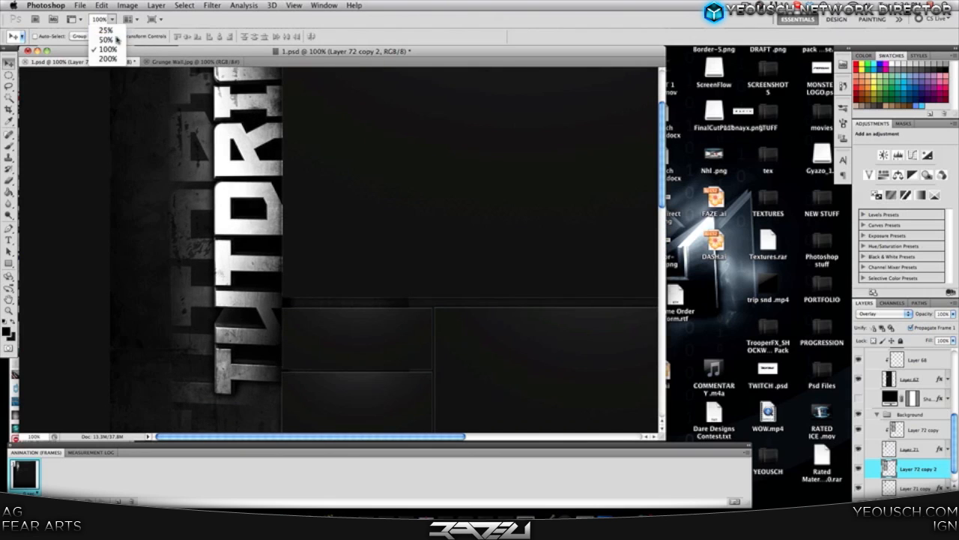
{"action": "left_click", "coordinate": [114, 40]}
{"action": "left_click_drag", "start_coordinate": [224, 186], "coordinate": [196, 188]}
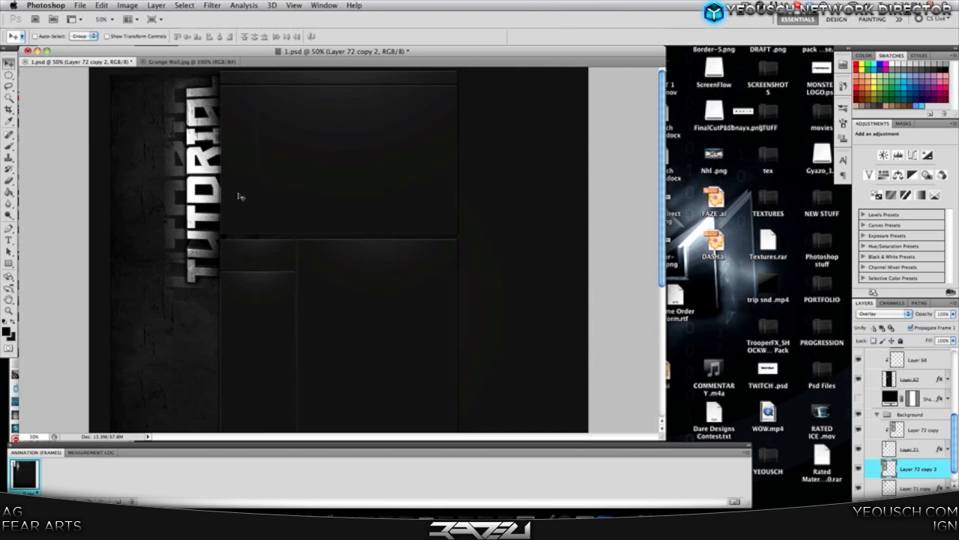
{"action": "scroll", "coordinate": [241, 196], "scroll_direction": "down", "scroll_amount": 5}
{"action": "scroll", "coordinate": [241, 196], "scroll_direction": "up", "scroll_amount": 5}
Step: Try the Color Dodge blend mode on Layer 72 copy 2 and return it to Overlay
{"action": "left_click", "coordinate": [892, 314]}
{"action": "left_click", "coordinate": [893, 290]}
{"action": "left_click", "coordinate": [887, 313]}
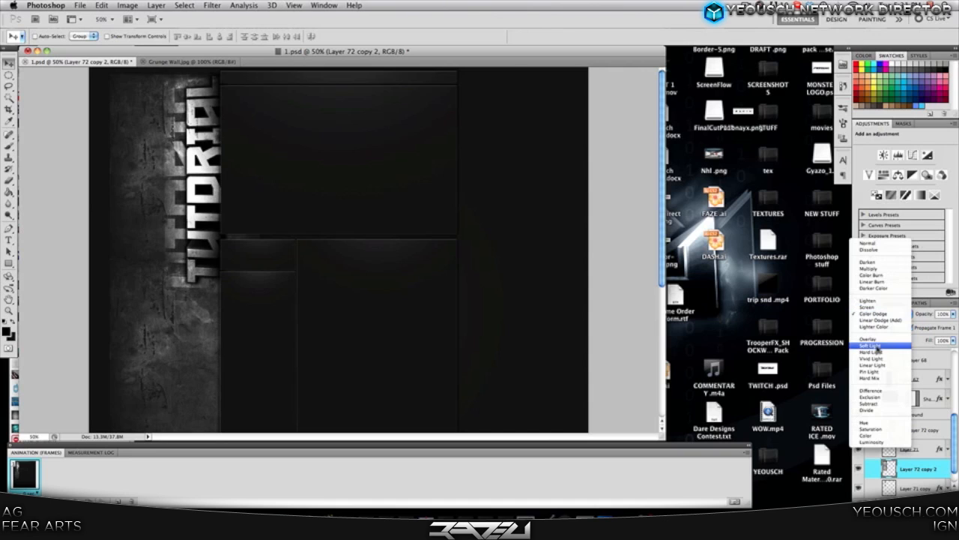
{"action": "left_click", "coordinate": [877, 344]}
Step: Fade the outer left side and lower part of the Layer 72 copy 2 texture with the large soft Eraser
{"action": "key", "text": "b"}
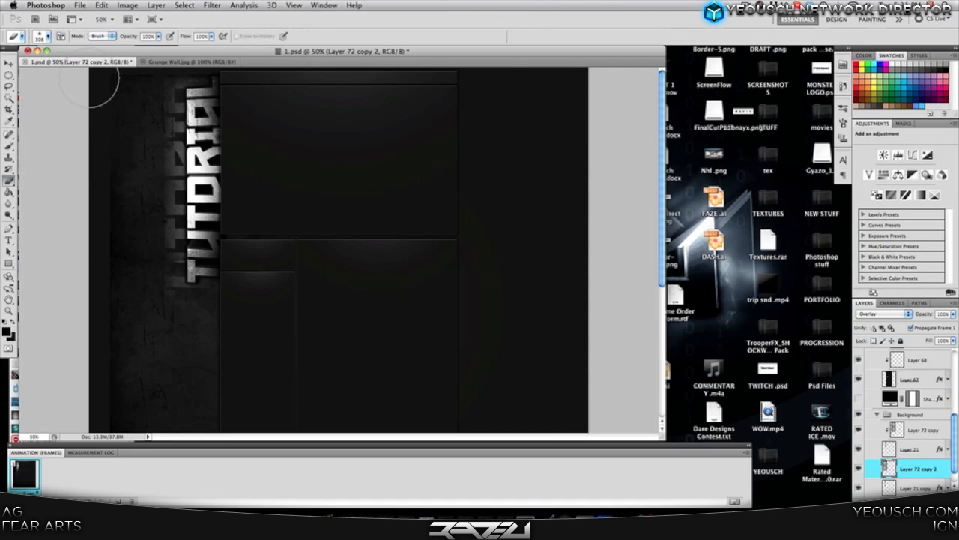
{"action": "scroll", "coordinate": [82, 143], "scroll_direction": "down", "scroll_amount": 3}
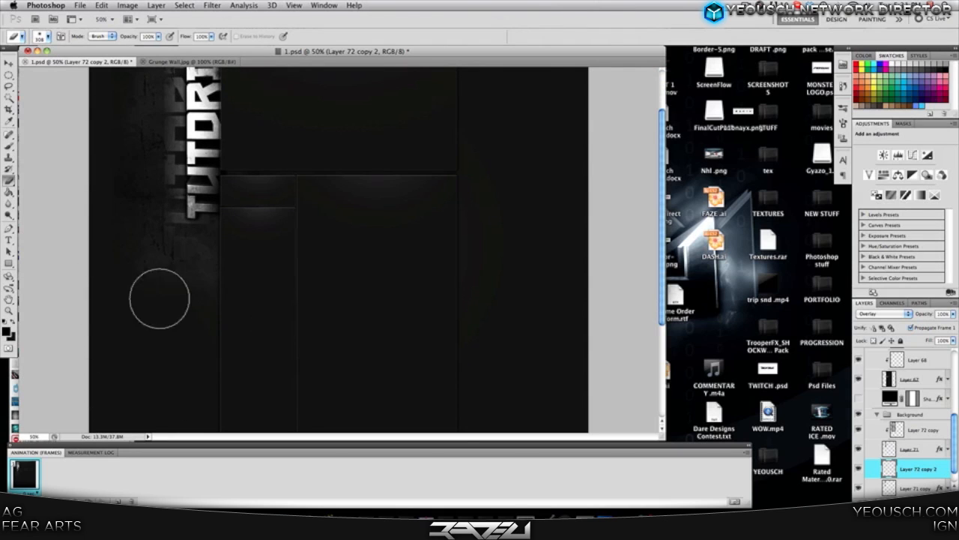
{"action": "scroll", "coordinate": [93, 256], "scroll_direction": "up", "scroll_amount": 3}
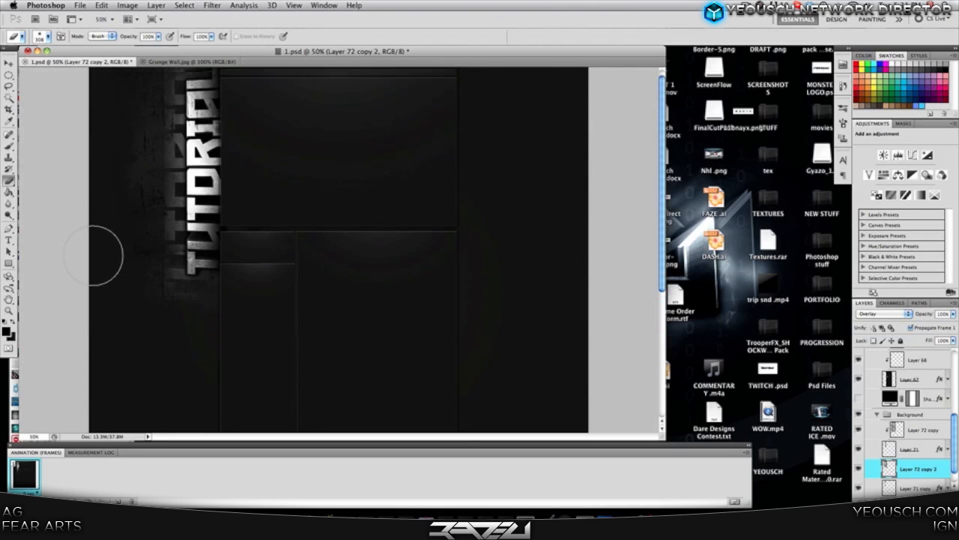
{"action": "scroll", "coordinate": [93, 256], "scroll_direction": "up", "scroll_amount": 1}
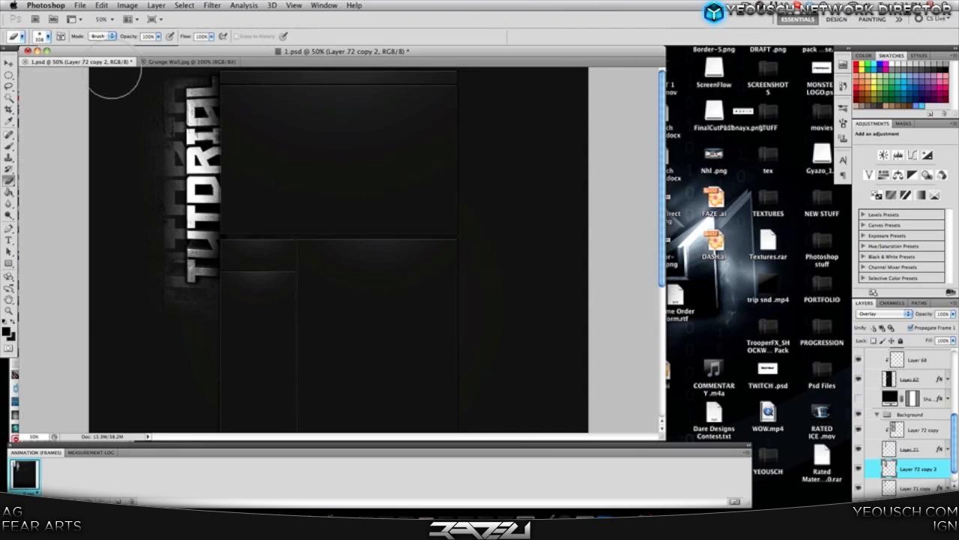
Step: Examine the TUTORIAL text and the faded texture behind it at 100% zoom
{"action": "left_click", "coordinate": [111, 19]}
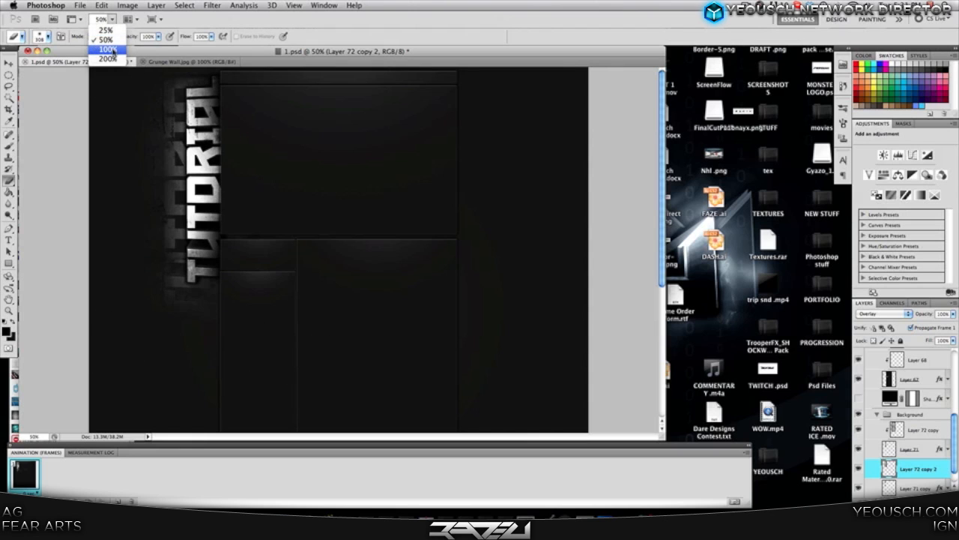
{"action": "left_click", "coordinate": [109, 51]}
{"action": "key", "text": "super+plus"}
{"action": "key", "text": "super+plus"}
{"action": "scroll", "coordinate": [272, 233], "scroll_direction": "up", "scroll_amount": 5}
{"action": "scroll", "coordinate": [274, 233], "scroll_direction": "left", "scroll_amount": 5}
{"action": "scroll", "coordinate": [278, 214], "scroll_direction": "down", "scroll_amount": 5}
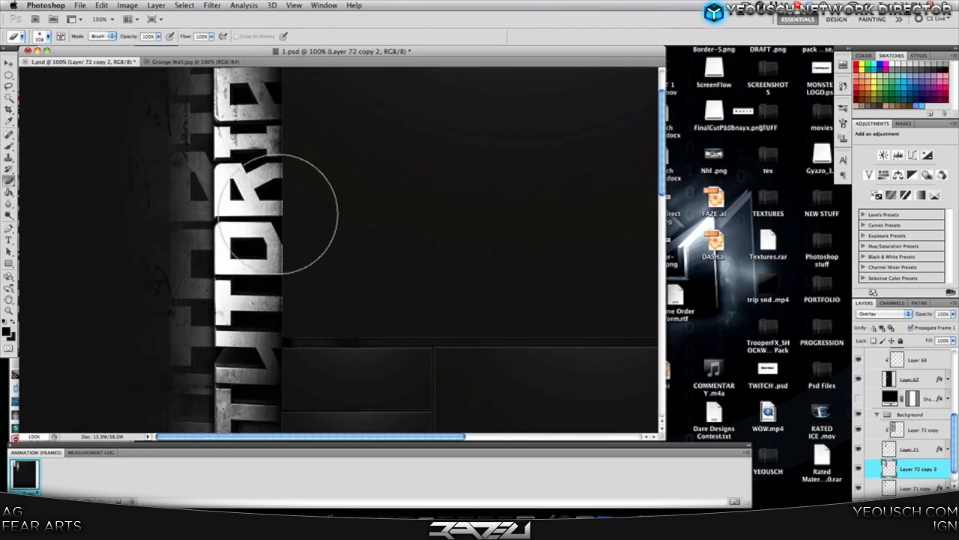
Step: View the whole layout at 50% zoom and check the TUTORIAL text against the panels
{"action": "scroll", "coordinate": [278, 215], "scroll_direction": "up", "scroll_amount": 8}
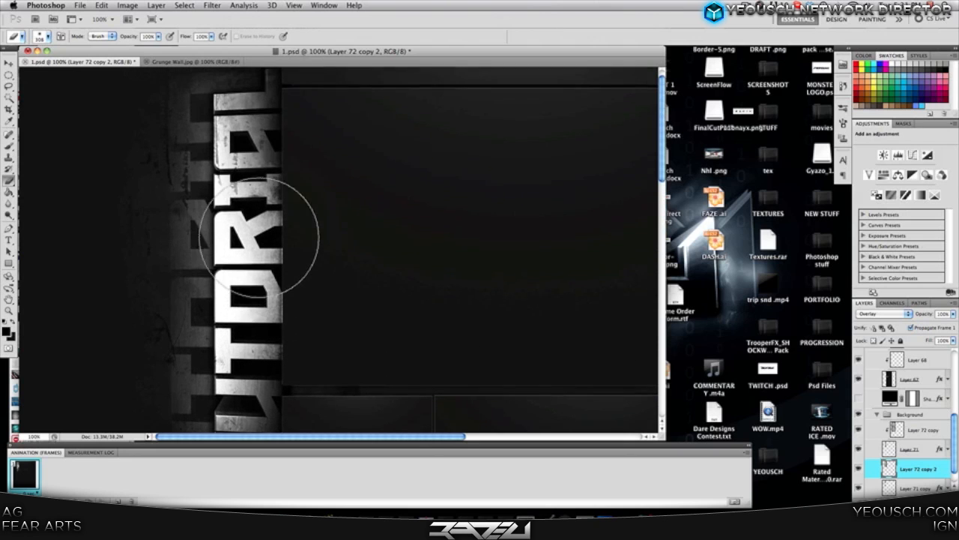
{"action": "left_click", "coordinate": [145, 62]}
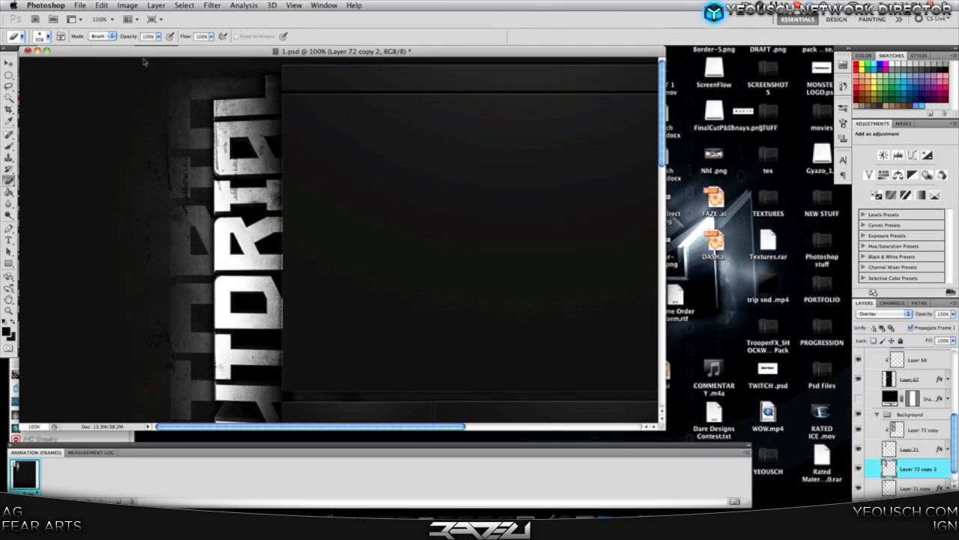
{"action": "left_click", "coordinate": [105, 20]}
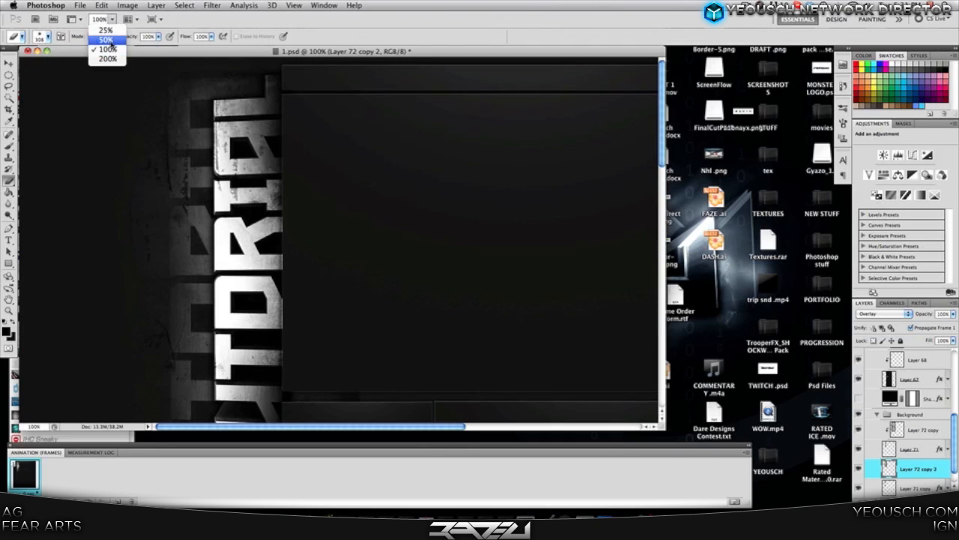
{"action": "left_click", "coordinate": [106, 39]}
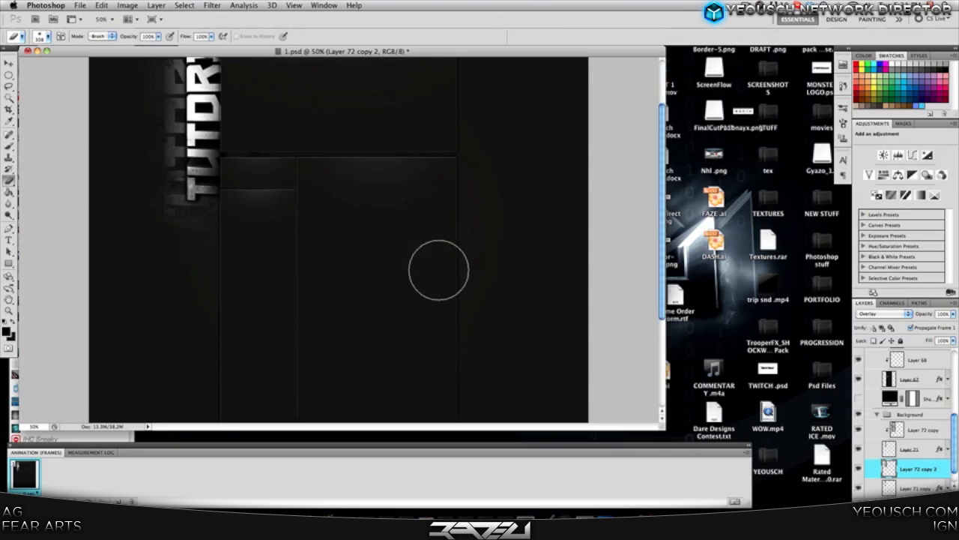
{"action": "scroll", "coordinate": [903, 454], "scroll_direction": "down", "scroll_amount": 1}
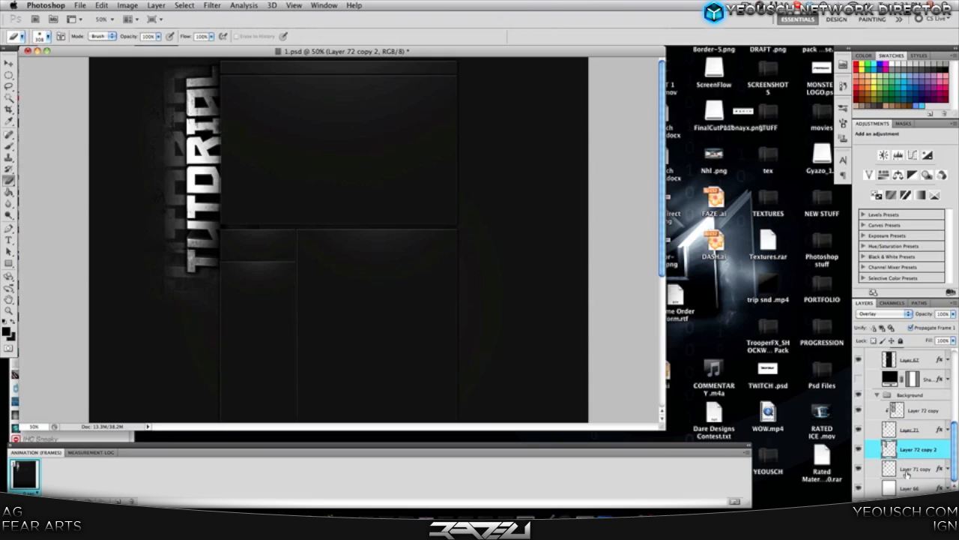
{"action": "left_click", "coordinate": [908, 487]}
{"action": "left_click", "coordinate": [746, 7]}
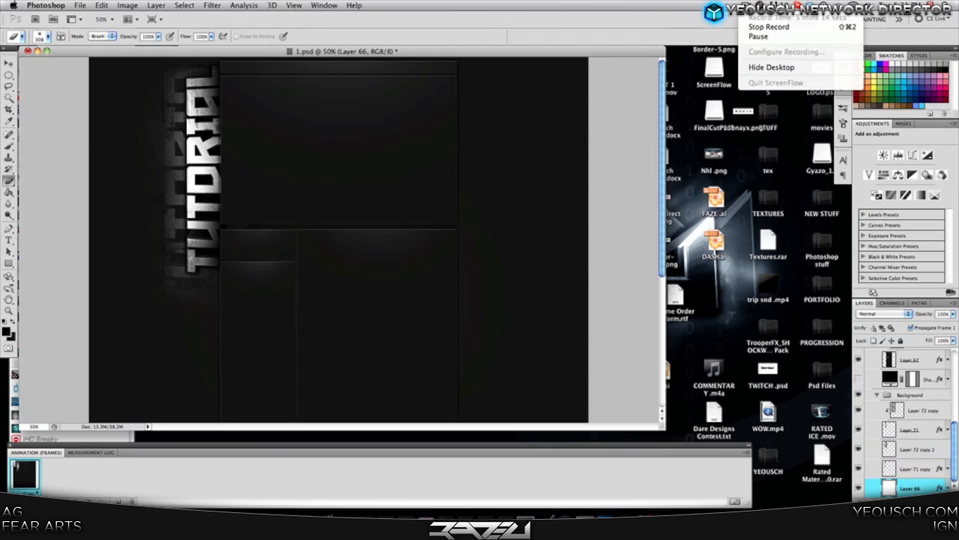
{"action": "left_click", "coordinate": [768, 26]}
Step: Add a new empty layer above Layer 72 copy 2 and set the foreground colour to white
{"action": "left_click", "coordinate": [930, 448]}
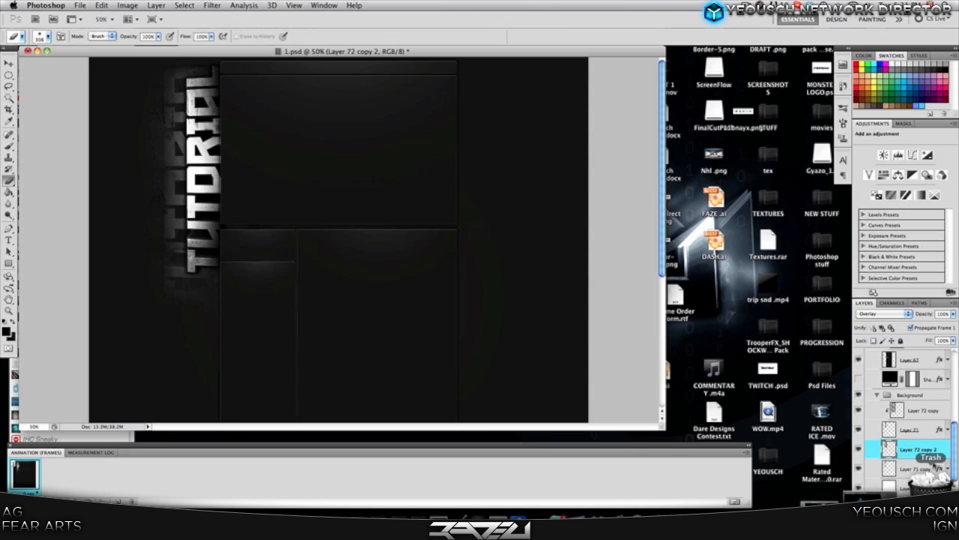
{"action": "left_click", "coordinate": [932, 500]}
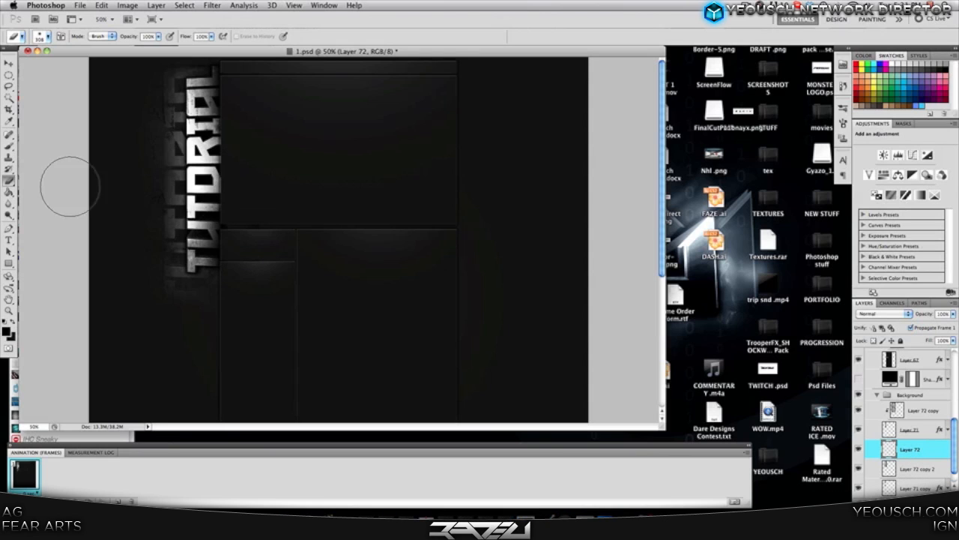
{"action": "left_click", "coordinate": [9, 228]}
{"action": "left_click", "coordinate": [7, 331]}
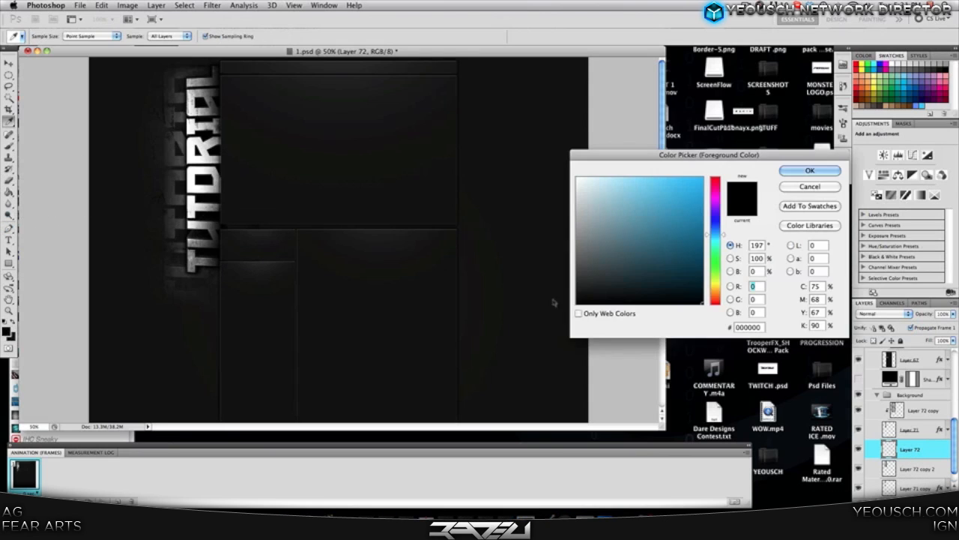
{"action": "key", "text": "Return"}
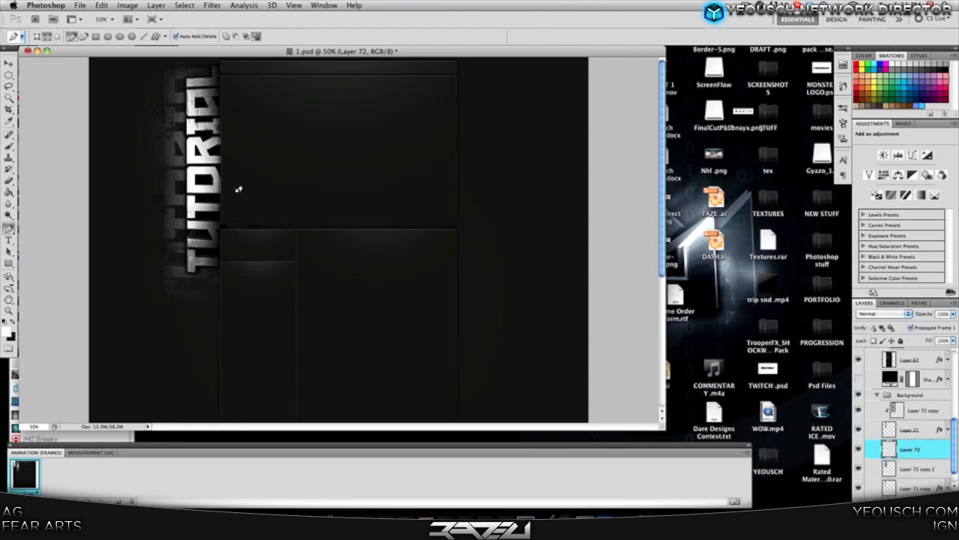
Step: Draw a closed, arched Pen path sweeping from beyond the canvas's left edge across the middle of the TUTORIAL text
{"action": "left_click_drag", "start_coordinate": [66, 215], "coordinate": [2, 274]}
{"action": "left_click_drag", "start_coordinate": [314, 166], "coordinate": [392, 241]}
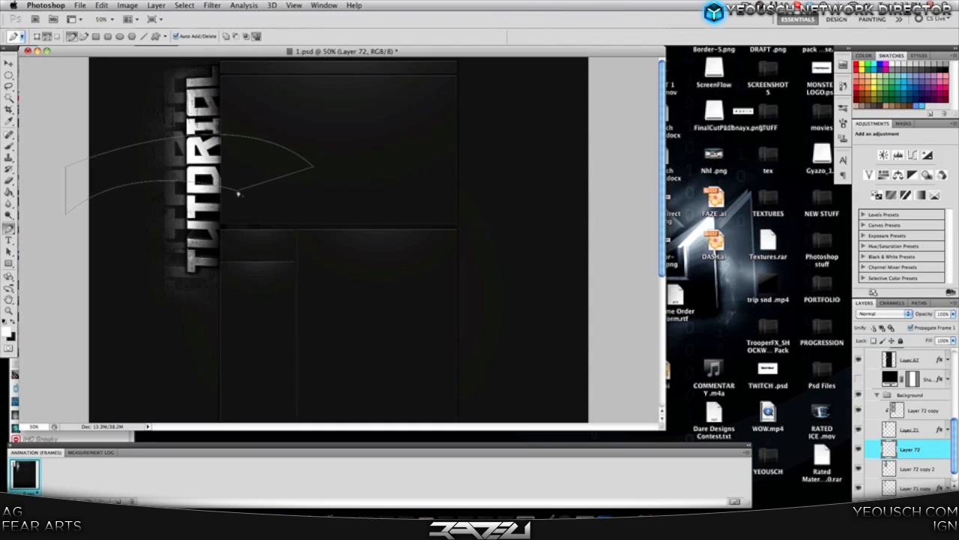
Step: Fill the arched path with white on Layer 72 at 100% opacity, and delete the path
{"action": "right_click", "coordinate": [339, 194]}
{"action": "left_click", "coordinate": [375, 250]}
{"action": "key", "text": "Return"}
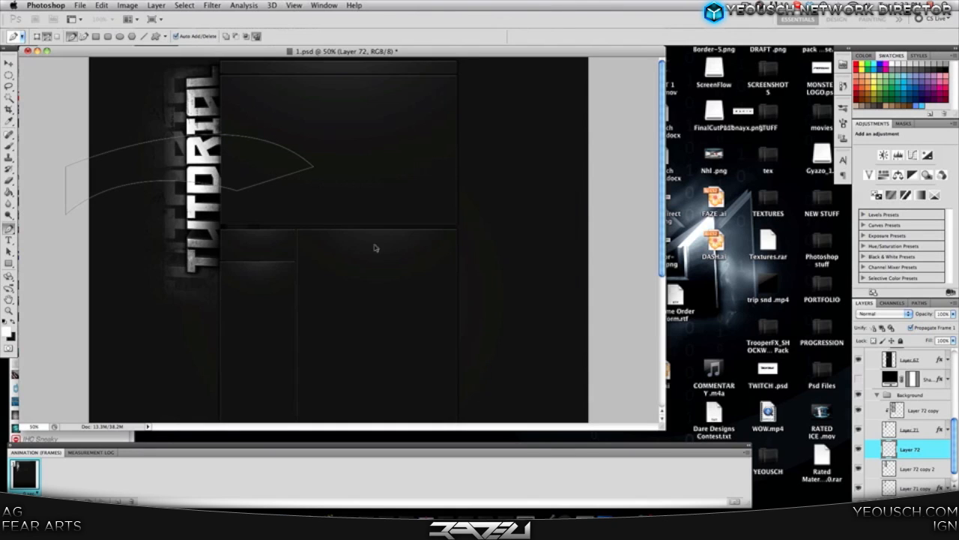
{"action": "right_click", "coordinate": [313, 189]}
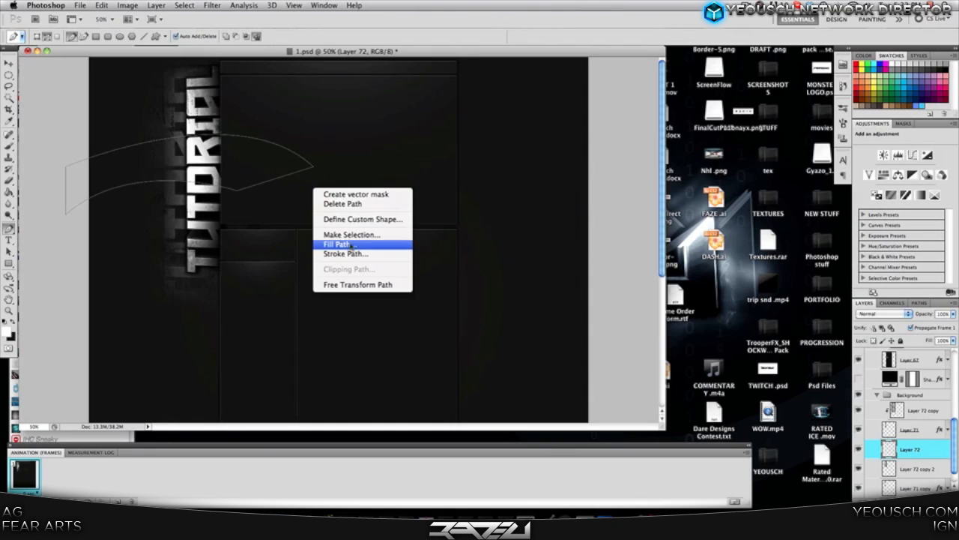
{"action": "left_click", "coordinate": [345, 244]}
{"action": "left_click", "coordinate": [445, 209]}
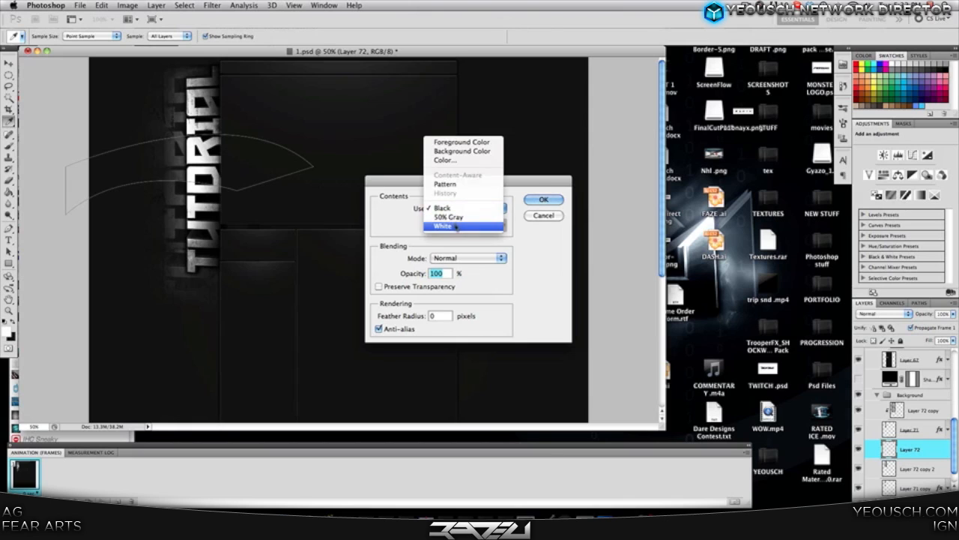
{"action": "left_click", "coordinate": [447, 219]}
{"action": "key", "text": "Return"}
{"action": "right_click", "coordinate": [308, 192]}
{"action": "left_click", "coordinate": [334, 203]}
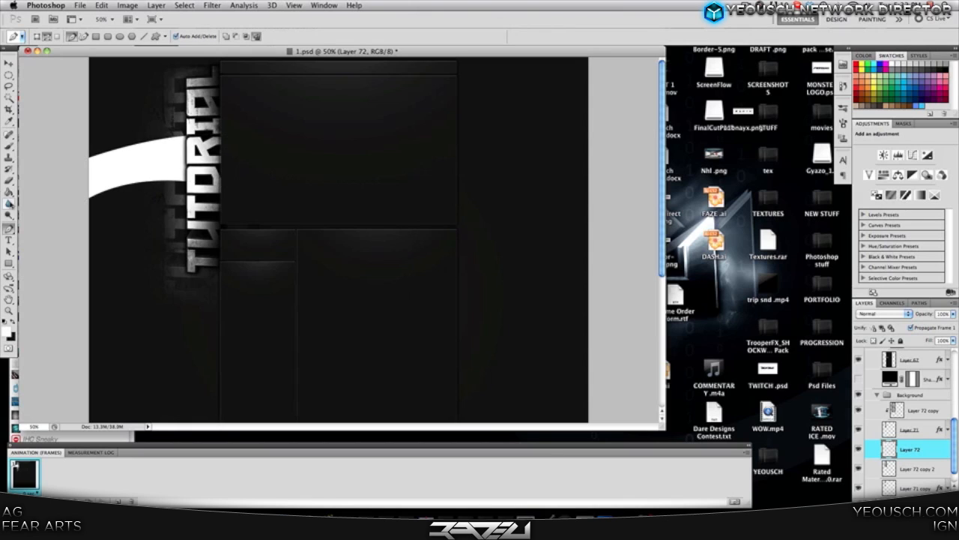
Step: Fade the outer left end of the white band on Layer 72 with the large soft Eraser
{"action": "left_click", "coordinate": [8, 182]}
{"action": "mouse_move", "coordinate": [66, 157]}
{"action": "left_mouse_down"}
{"action": "mouse_move", "coordinate": [66, 180]}
{"action": "mouse_move", "coordinate": [68, 131]}
{"action": "mouse_move", "coordinate": [59, 256]}
{"action": "mouse_move", "coordinate": [80, 58]}
{"action": "mouse_move", "coordinate": [54, 257]}
{"action": "left_mouse_up"}
{"action": "left_click_drag", "start_coordinate": [82, 97], "coordinate": [70, 284]}
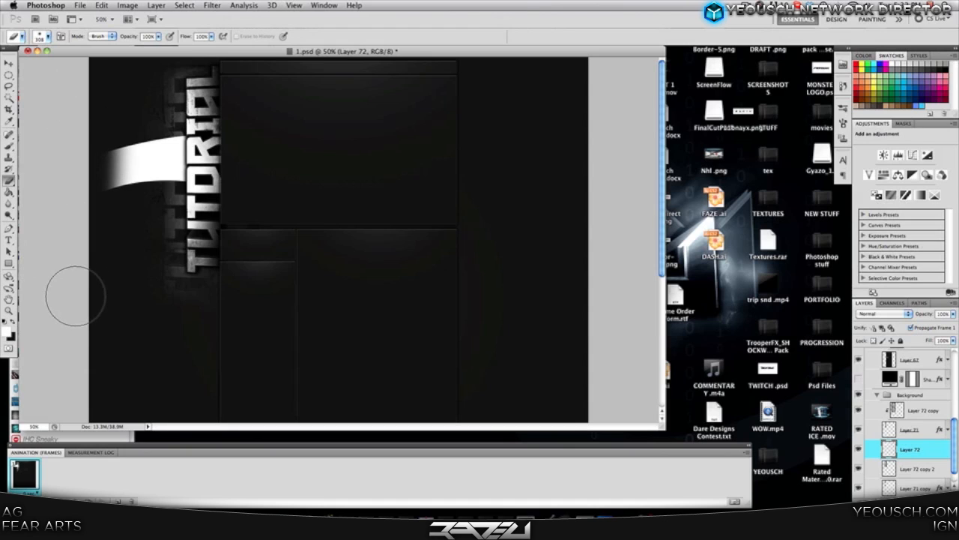
{"action": "key", "text": "super+z"}
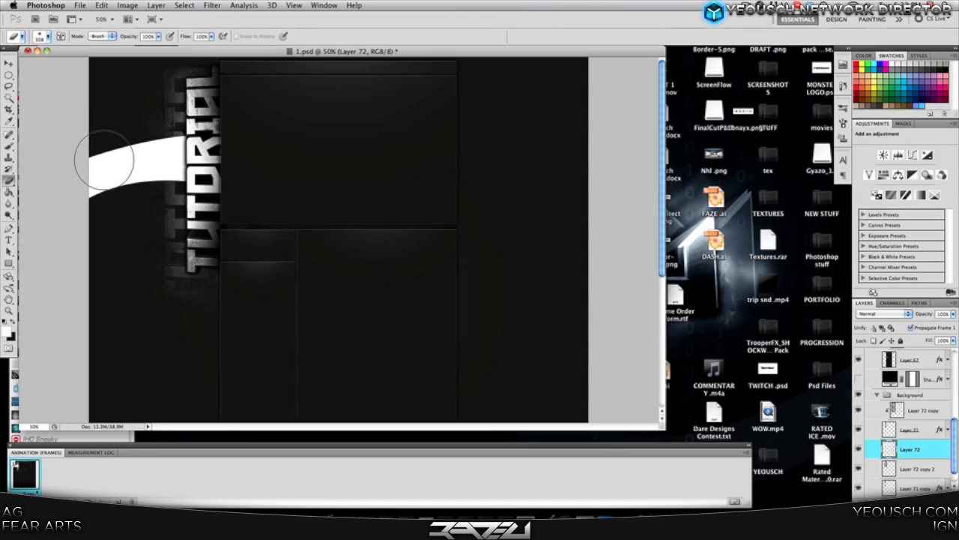
{"action": "mouse_move", "coordinate": [89, 150]}
{"action": "left_mouse_down"}
{"action": "mouse_move", "coordinate": [80, 256]}
{"action": "mouse_move", "coordinate": [72, 197]}
{"action": "mouse_move", "coordinate": [72, 215]}
{"action": "mouse_move", "coordinate": [94, 322]}
{"action": "mouse_move", "coordinate": [95, 128]}
{"action": "mouse_move", "coordinate": [113, 145]}
{"action": "mouse_move", "coordinate": [116, 220]}
{"action": "mouse_move", "coordinate": [102, 181]}
{"action": "mouse_move", "coordinate": [114, 159]}
{"action": "left_mouse_up"}
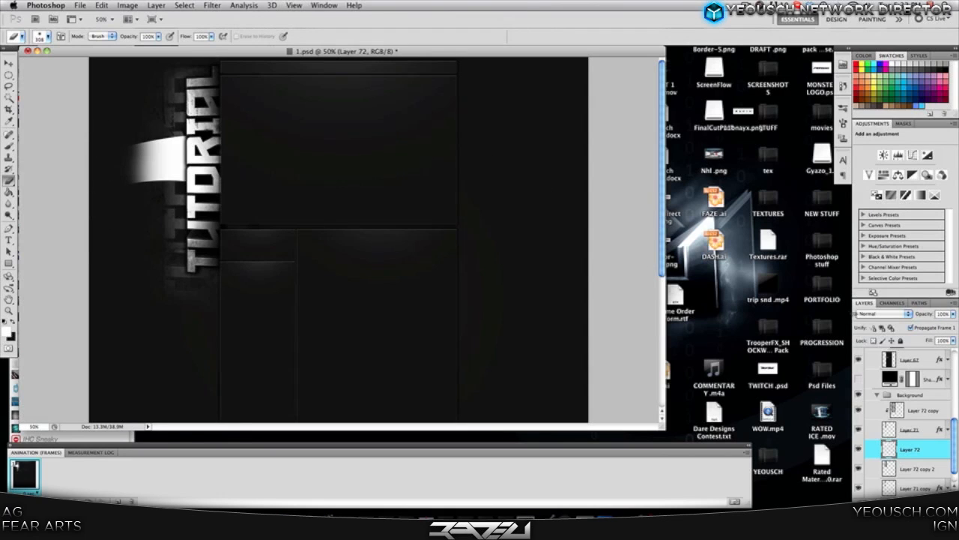
Step: Set Layer 72's blend mode to Overlay and its opacity to 50%
{"action": "left_click", "coordinate": [866, 315]}
{"action": "left_click", "coordinate": [887, 412]}
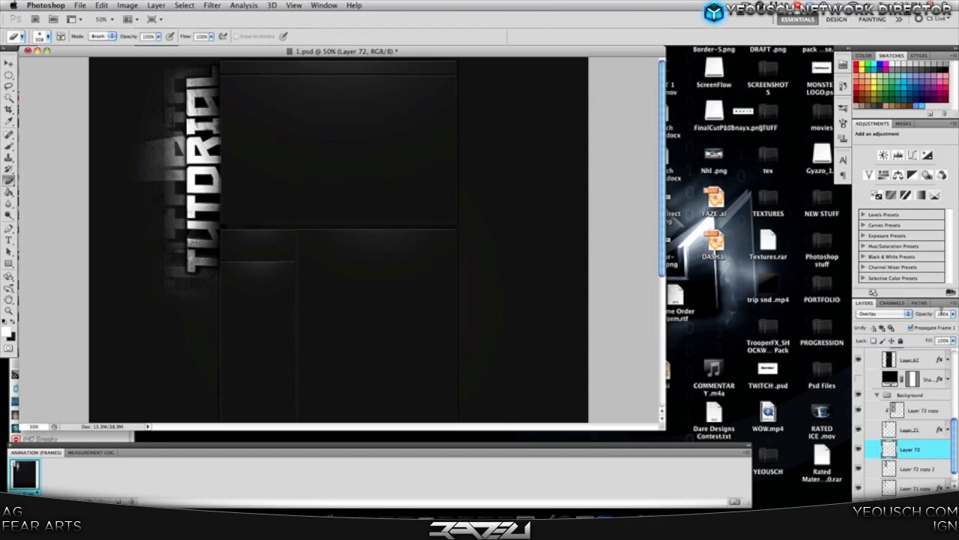
{"action": "type", "text": "10"}
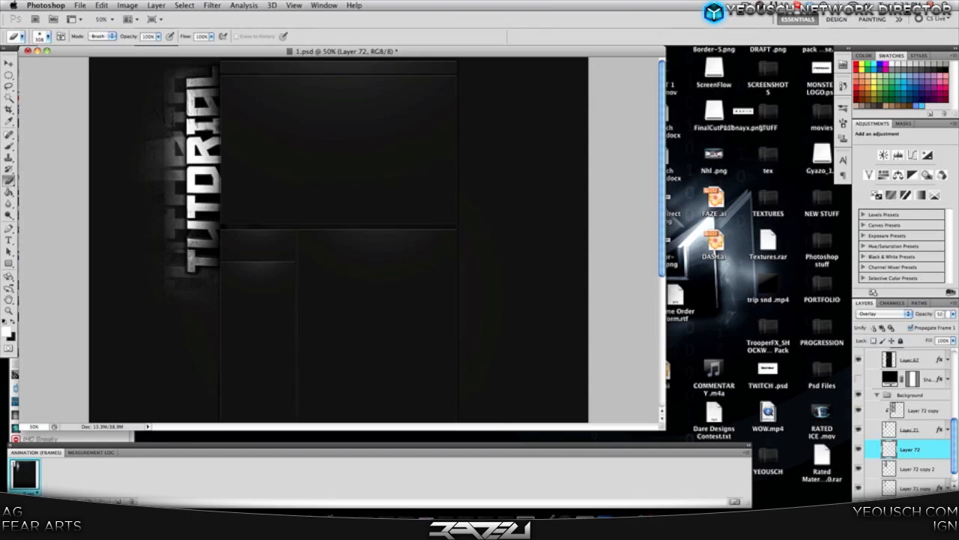
Step: Move the faded band down behind the lower letters of TUTORIAL and duplicate Layer 72
{"action": "left_click", "coordinate": [8, 63]}
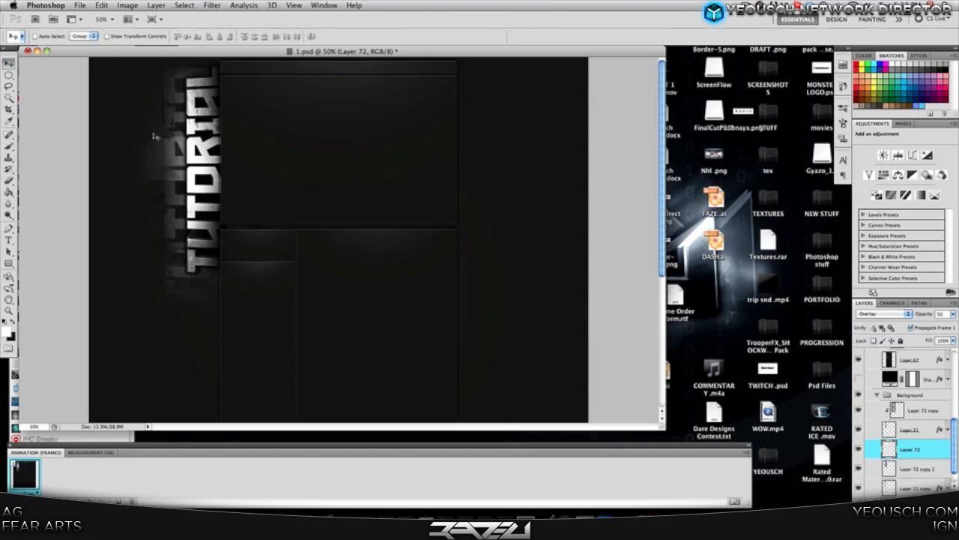
{"action": "left_click_drag", "start_coordinate": [153, 136], "coordinate": [179, 220]}
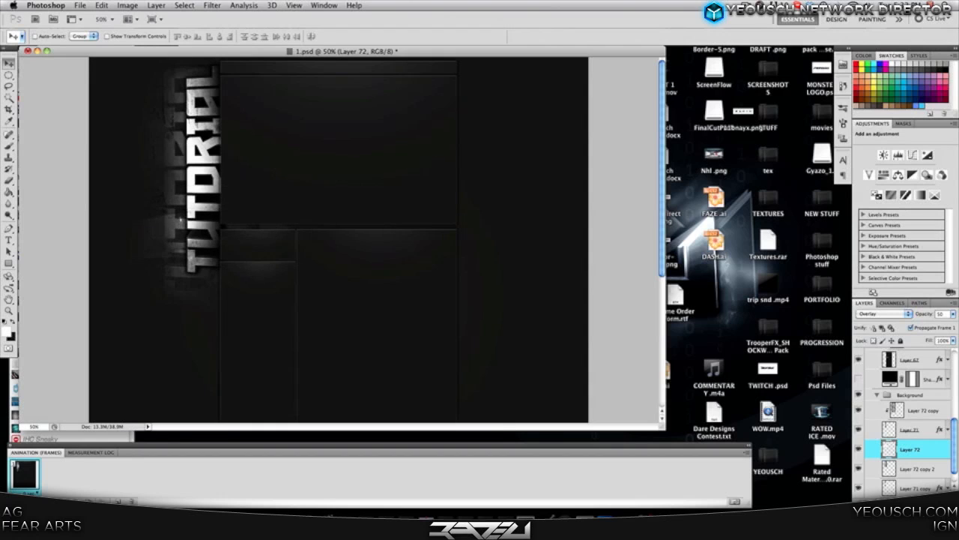
{"action": "right_click", "coordinate": [929, 448]}
{"action": "left_click", "coordinate": [862, 318]}
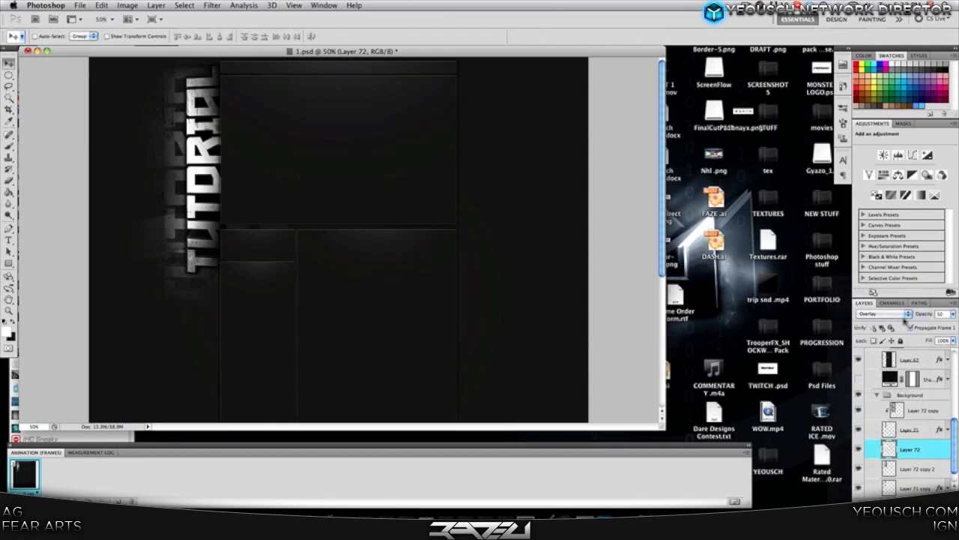
{"action": "key", "text": "Return"}
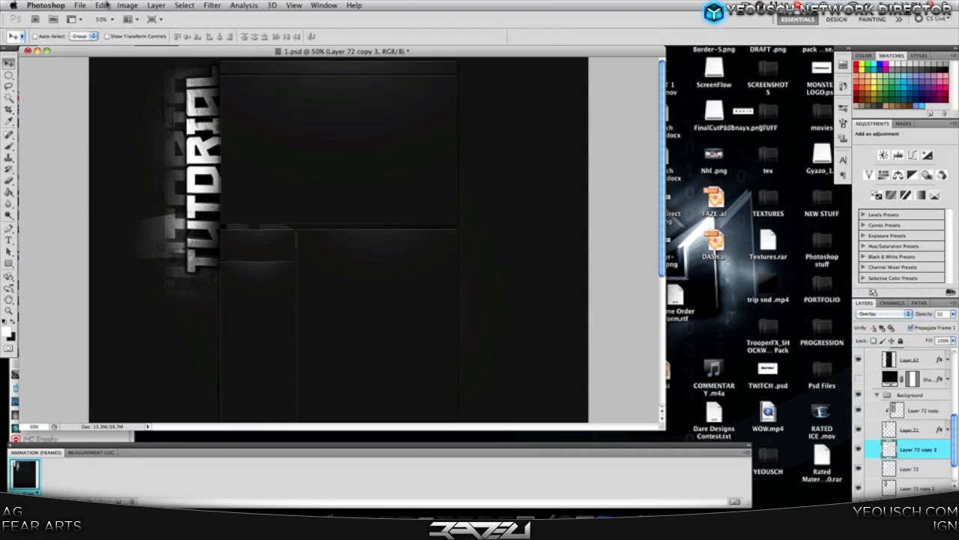
Step: Flip the duplicated band on Layer 72 copy 3 vertically and move it up behind the upper letters of TUTORIAL
{"action": "left_click", "coordinate": [103, 5]}
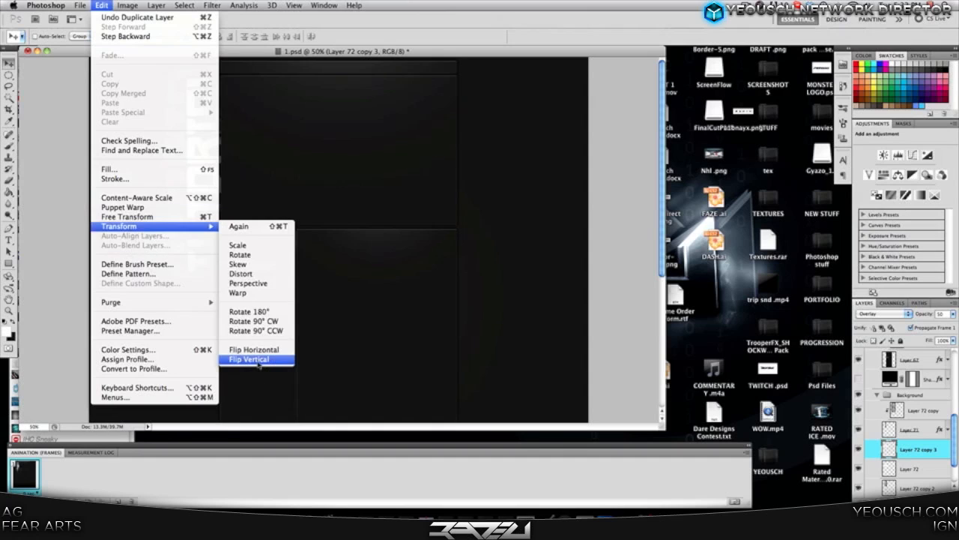
{"action": "left_click", "coordinate": [253, 360]}
{"action": "left_click_drag", "start_coordinate": [204, 261], "coordinate": [234, 147]}
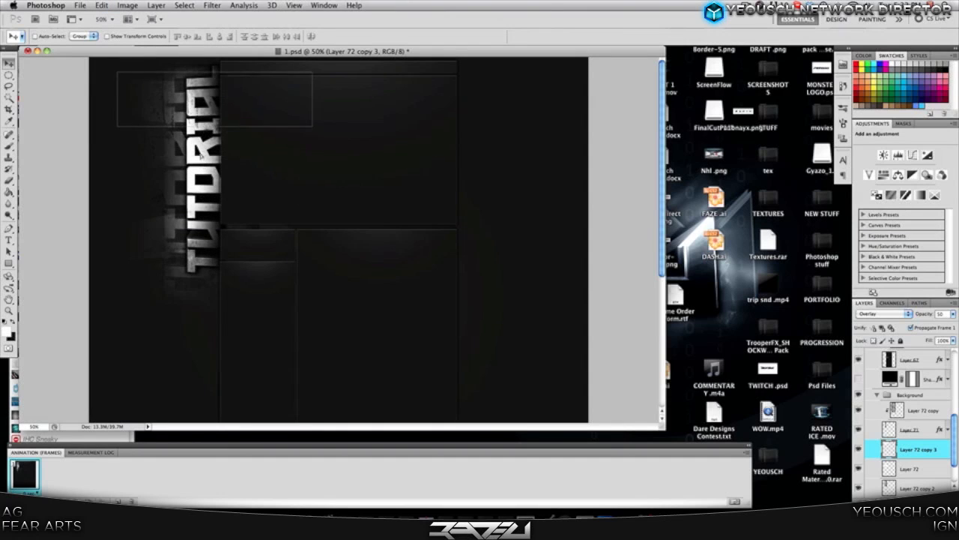
Step: Select Layer 72 and Layer 72 copy 3 together and adjust both bands with Free Transform
{"action": "left_click", "coordinate": [913, 470], "text": "shift"}
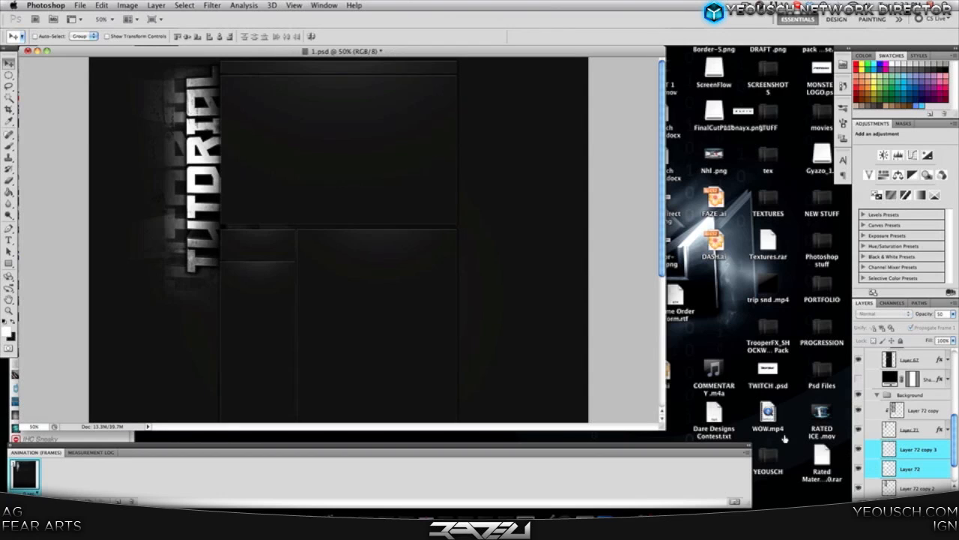
{"action": "key", "text": "super+t"}
{"action": "key", "text": "Return"}
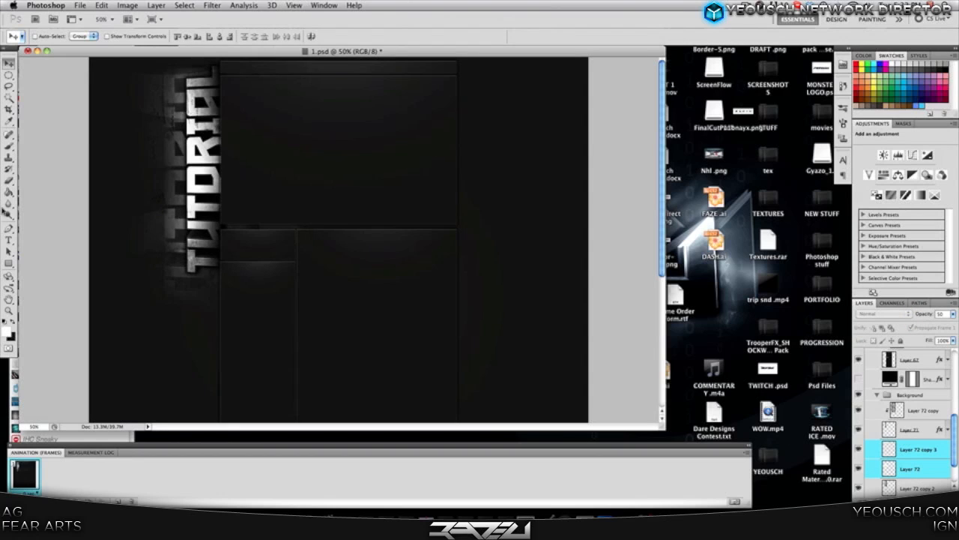
Step: Nudge the Layer 72 and Layer 72 copy 3 bands together into place behind the TUTORIAL text
{"action": "left_click", "coordinate": [9, 181]}
{"action": "left_click", "coordinate": [919, 472]}
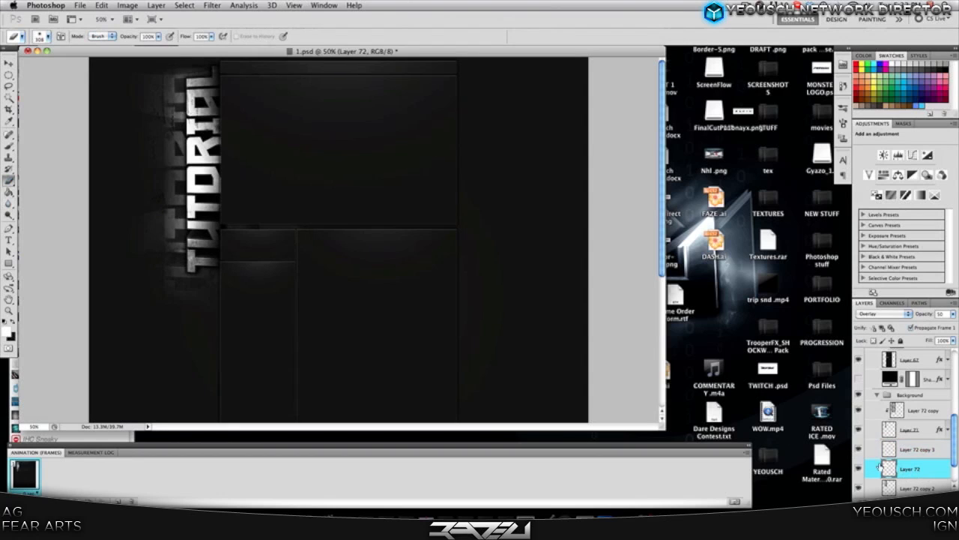
{"action": "scroll", "coordinate": [349, 293], "scroll_direction": "down", "scroll_amount": 4}
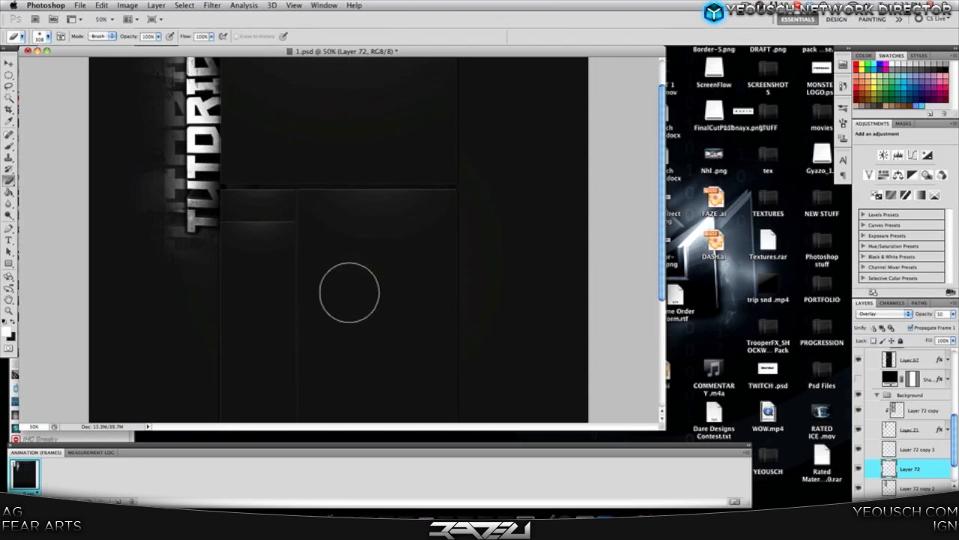
{"action": "scroll", "coordinate": [349, 291], "scroll_direction": "up", "scroll_amount": 4}
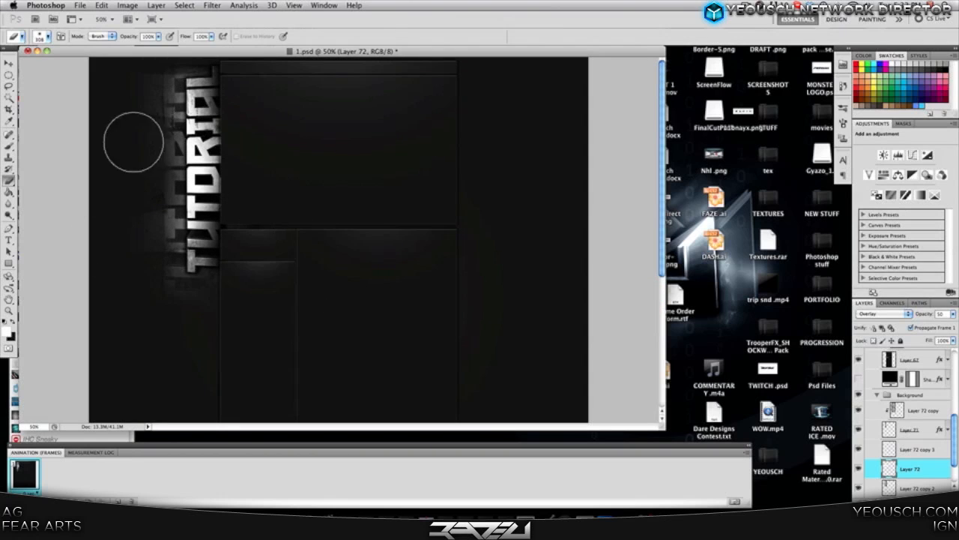
{"action": "left_click", "coordinate": [9, 63]}
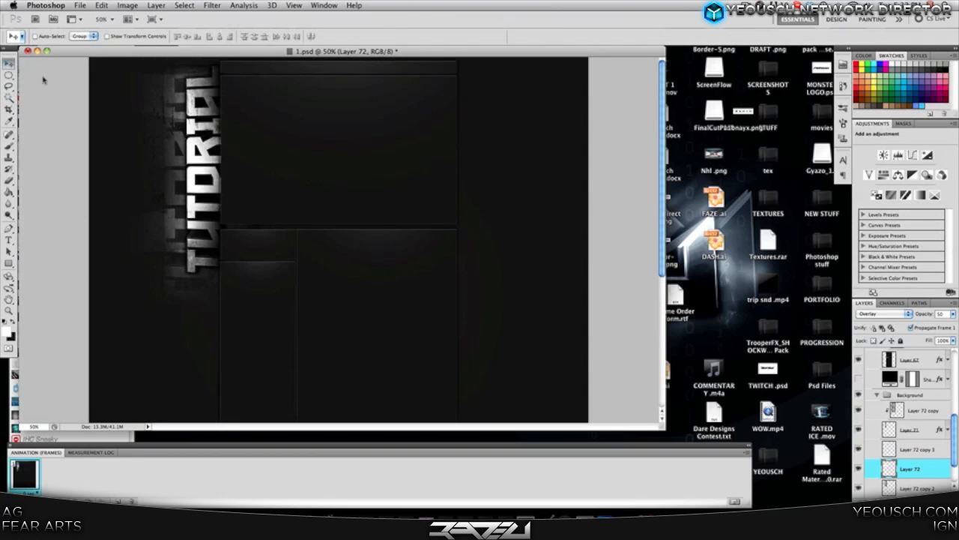
{"action": "left_click", "coordinate": [912, 452], "text": "shift"}
{"action": "left_click_drag", "start_coordinate": [293, 215], "coordinate": [293, 216]}
Step: Check the finished bands along the layout's height and look through the Box Modules layers
{"action": "scroll", "coordinate": [450, 197], "scroll_direction": "down", "scroll_amount": 4}
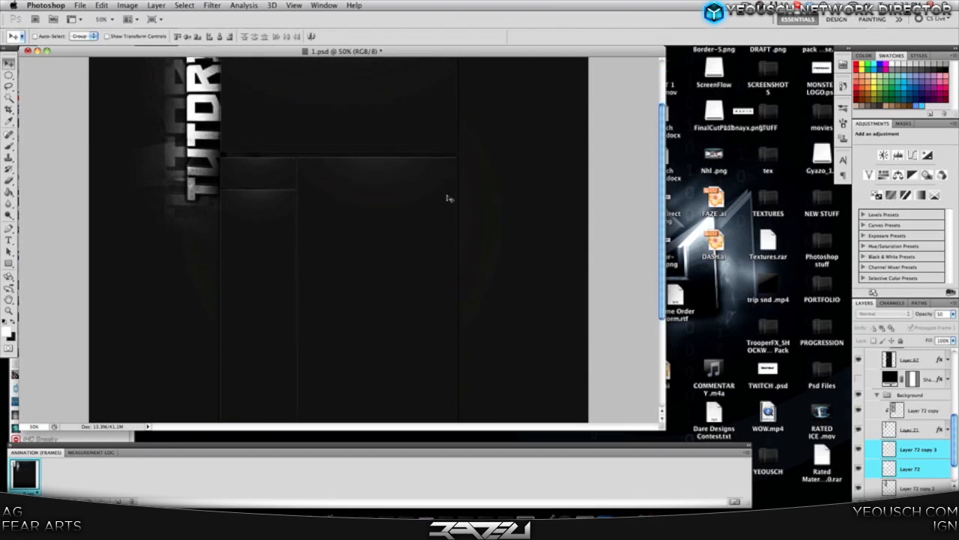
{"action": "scroll", "coordinate": [450, 197], "scroll_direction": "up", "scroll_amount": 4}
{"action": "scroll", "coordinate": [923, 485], "scroll_direction": "up", "scroll_amount": 6}
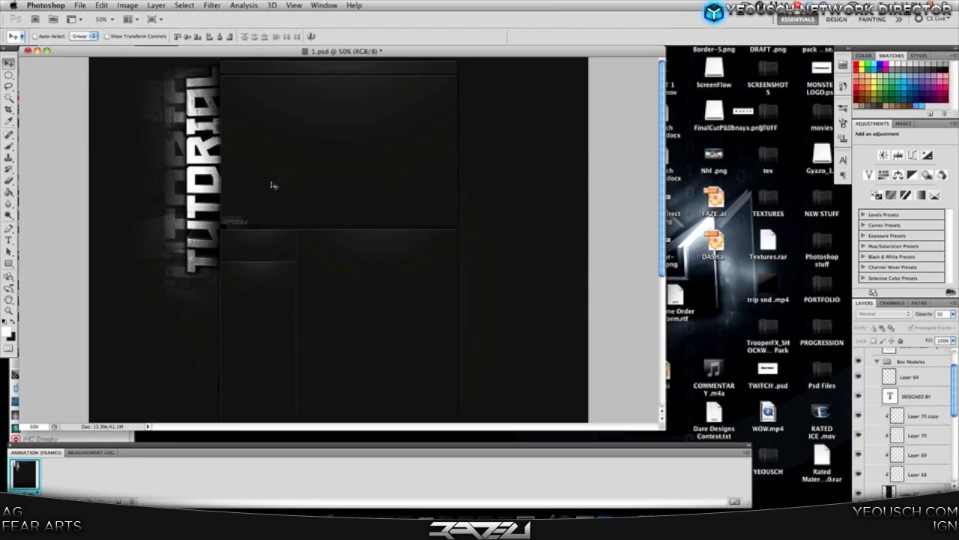
{"action": "scroll", "coordinate": [215, 231], "scroll_direction": "down", "scroll_amount": 4}
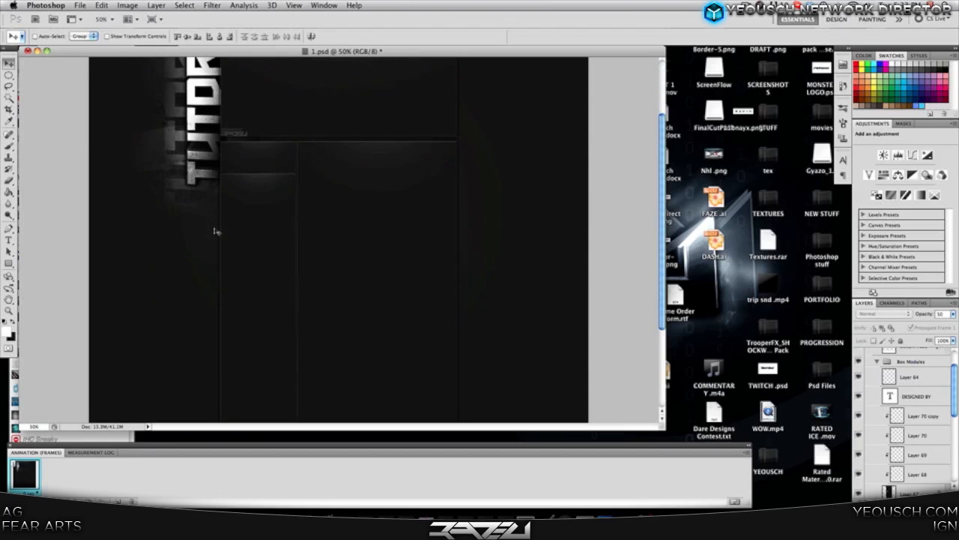
{"action": "scroll", "coordinate": [214, 230], "scroll_direction": "up", "scroll_amount": 4}
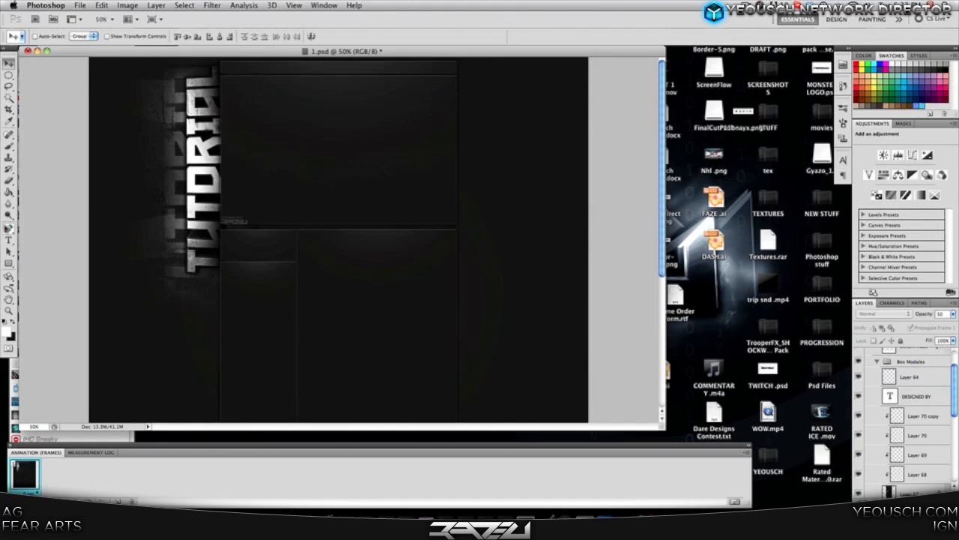
{"action": "key", "text": "t"}
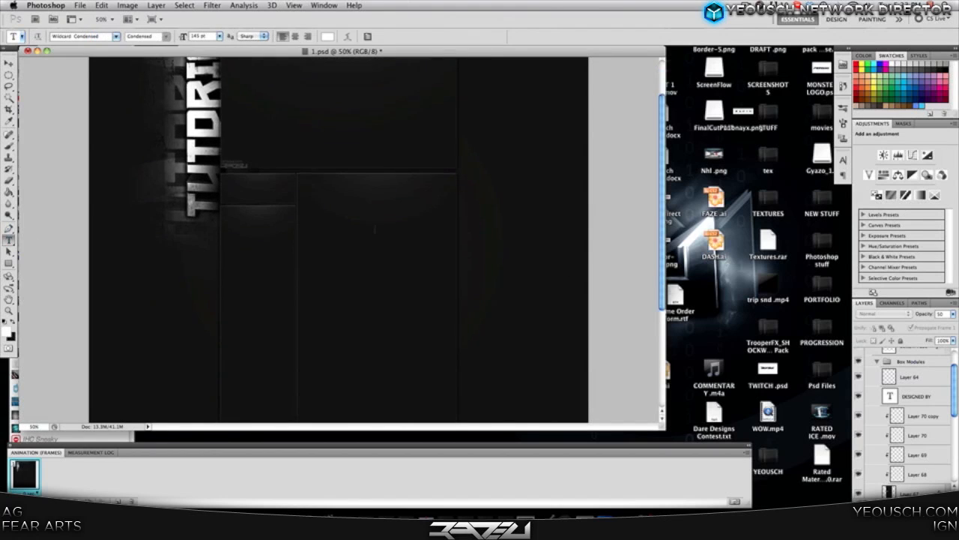
{"action": "left_click", "coordinate": [9, 145]}
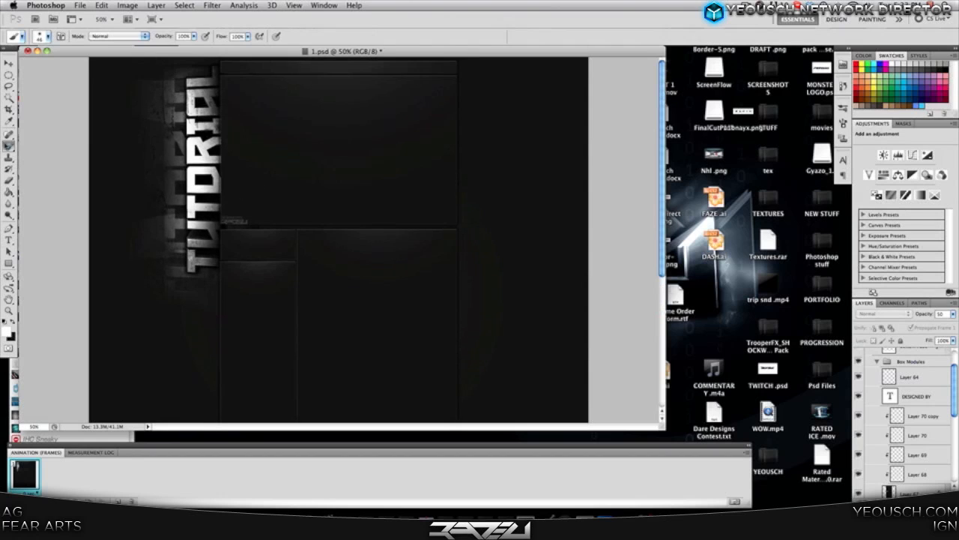
{"action": "left_click", "coordinate": [9, 64]}
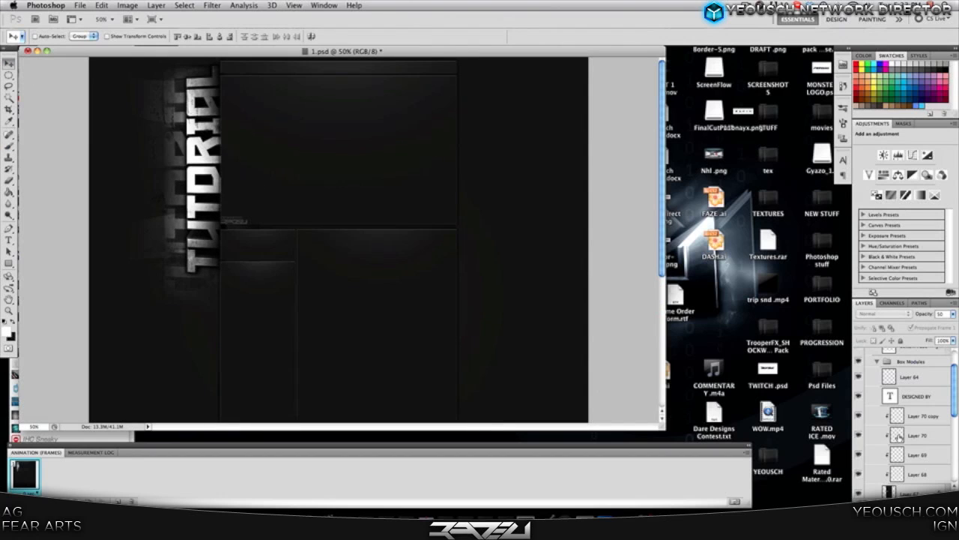
Step: Select Layer 72 copy 3 in the Background group and compare the layout with that band hidden and shown
{"action": "scroll", "coordinate": [899, 436], "scroll_direction": "down", "scroll_amount": 5}
{"action": "left_click", "coordinate": [899, 447]}
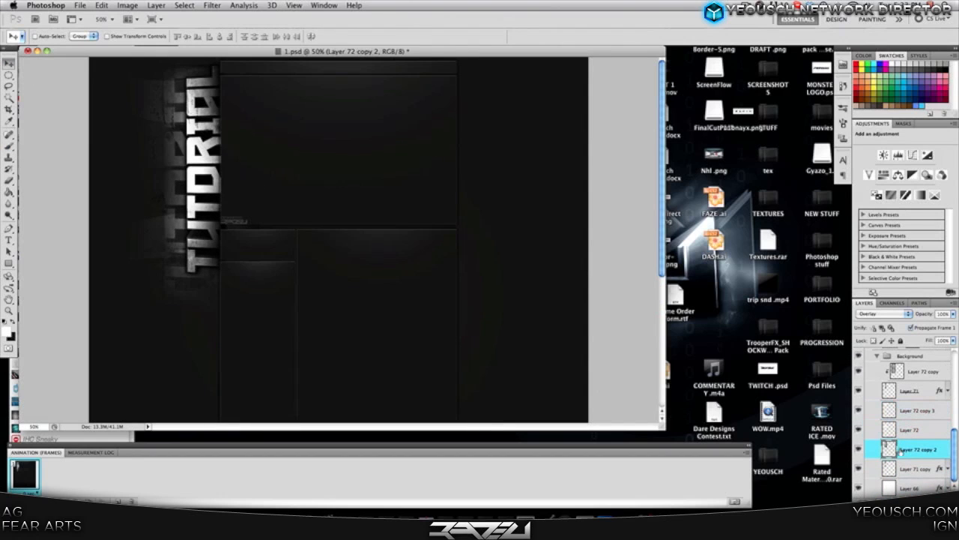
{"action": "left_click", "coordinate": [915, 410]}
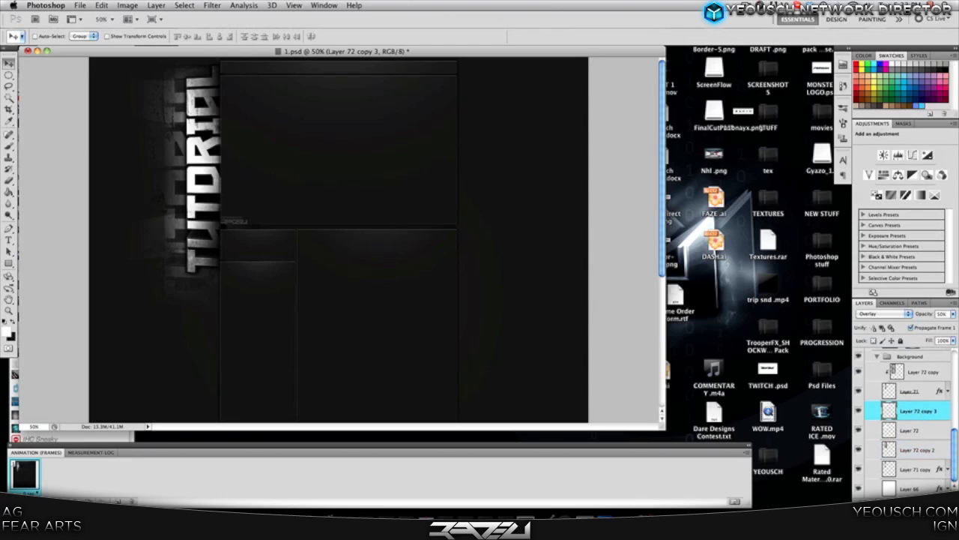
{"action": "left_click", "coordinate": [858, 412]}
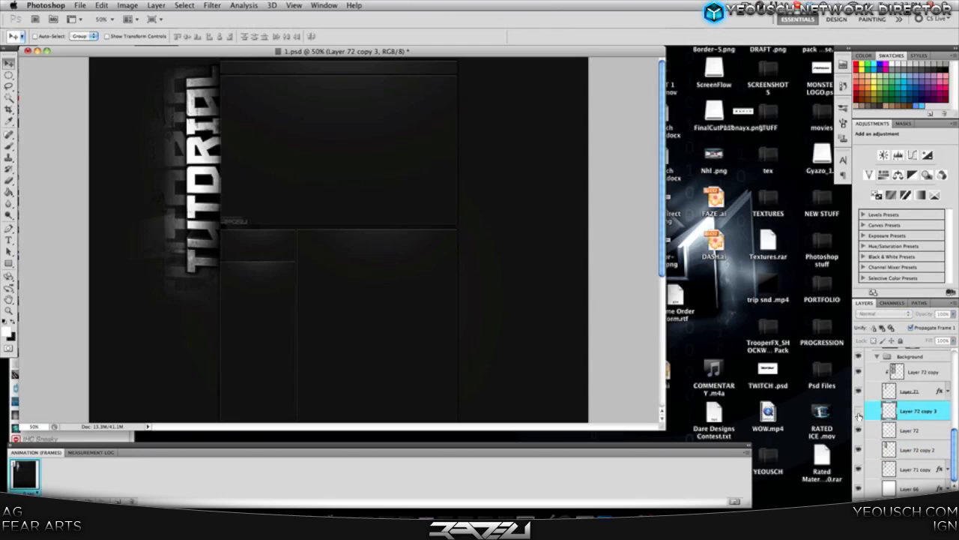
{"action": "left_click", "coordinate": [859, 413]}
{"action": "left_click", "coordinate": [752, 9]}
{"action": "left_click", "coordinate": [764, 26]}
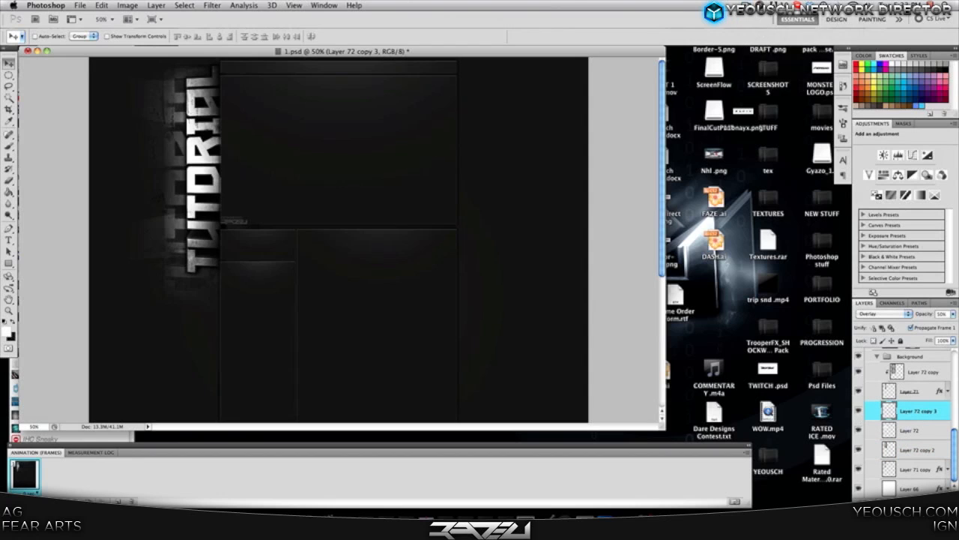
Step: Start opening an image and browse to the SCREENSHOTS folder on the Desktop
{"action": "left_click", "coordinate": [79, 6]}
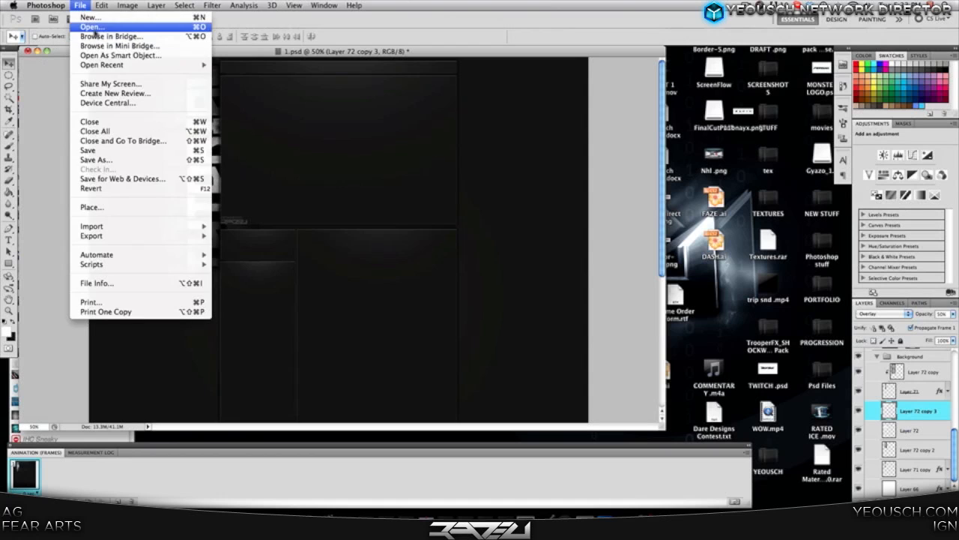
{"action": "left_click", "coordinate": [96, 32]}
{"action": "left_click", "coordinate": [405, 128]}
{"action": "scroll", "coordinate": [360, 203], "scroll_direction": "down", "scroll_amount": 3}
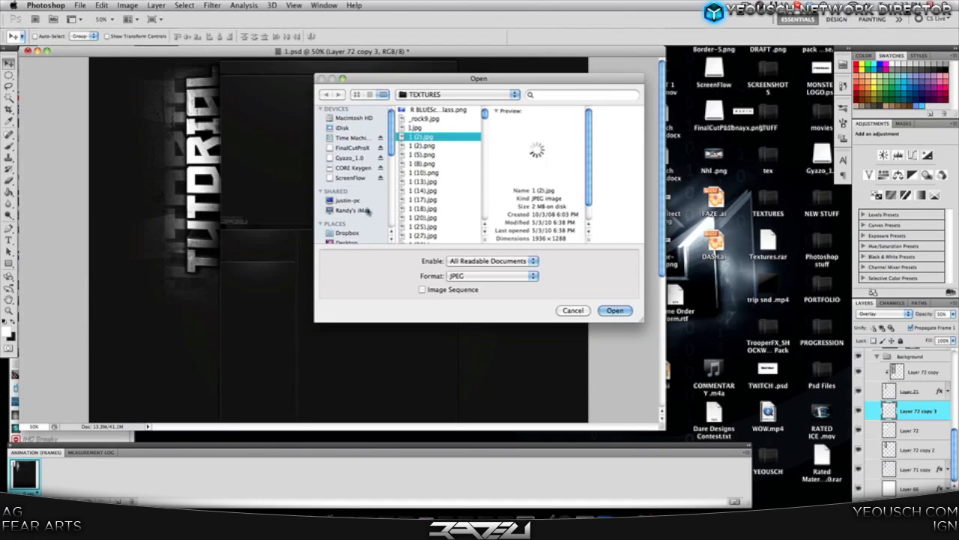
{"action": "left_click", "coordinate": [366, 220]}
{"action": "left_click", "coordinate": [357, 184]}
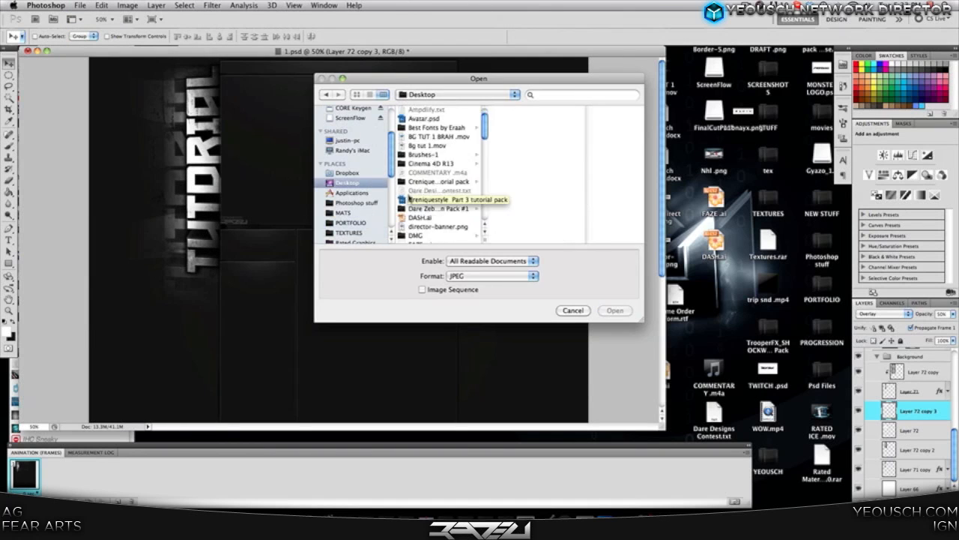
{"action": "scroll", "coordinate": [437, 187], "scroll_direction": "down", "scroll_amount": 5}
{"action": "scroll", "coordinate": [437, 198], "scroll_direction": "down", "scroll_amount": 4}
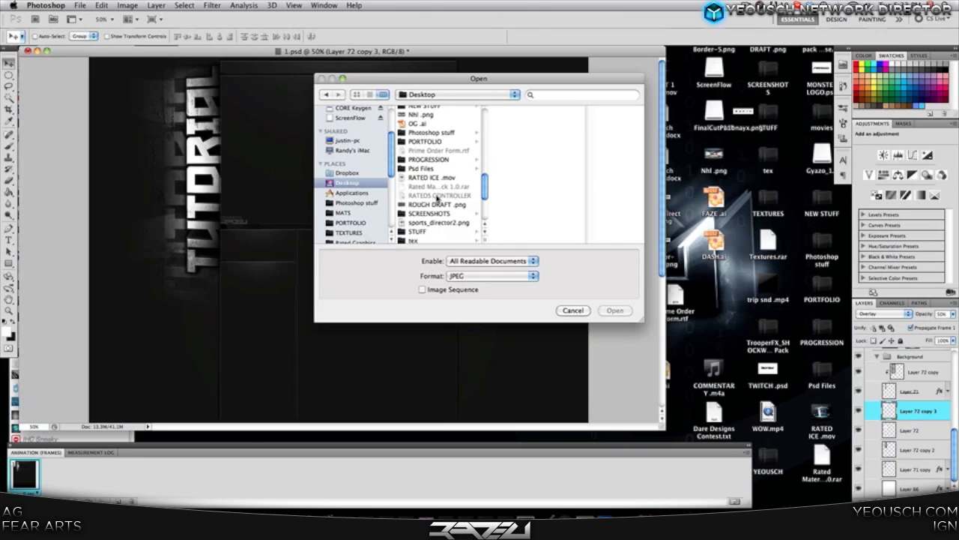
{"action": "left_click", "coordinate": [438, 206]}
Step: Open 10.jpg from the light_Texture_8_by_AL_BATAL folder inside SCREENSHOTS
{"action": "left_click", "coordinate": [528, 146]}
{"action": "left_click", "coordinate": [498, 164]}
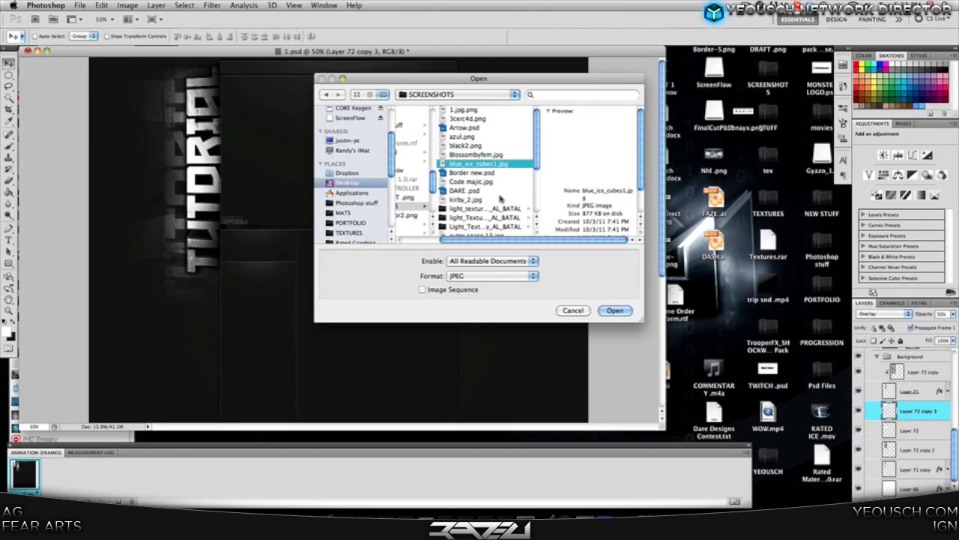
{"action": "left_click", "coordinate": [497, 189]}
{"action": "left_click", "coordinate": [497, 201]}
{"action": "left_click", "coordinate": [497, 208]}
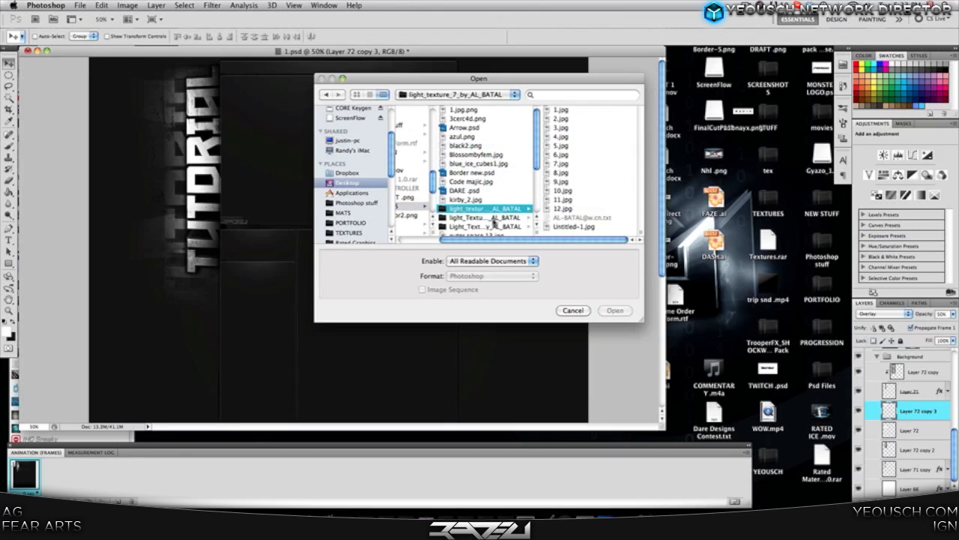
{"action": "left_click", "coordinate": [496, 217]}
{"action": "left_click", "coordinate": [581, 193]}
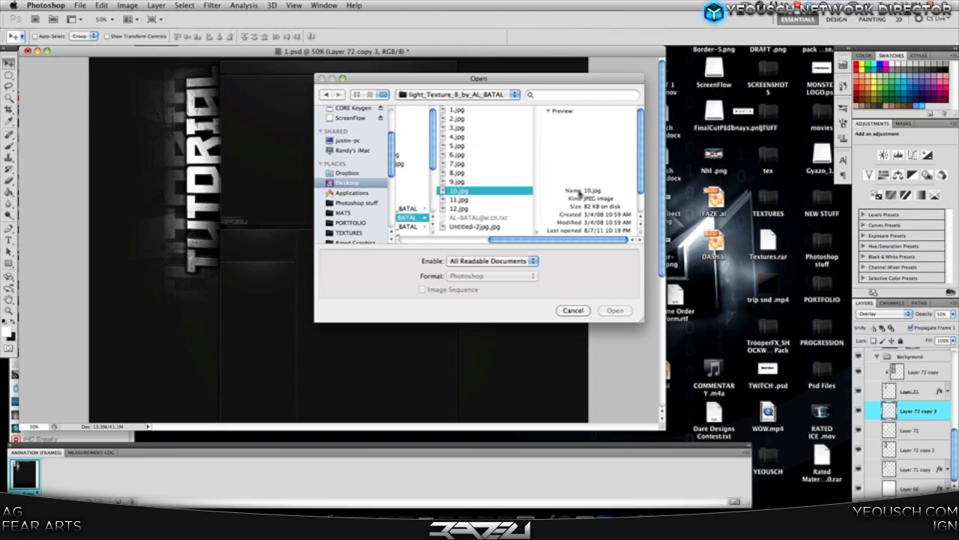
{"action": "double_click", "coordinate": [581, 193]}
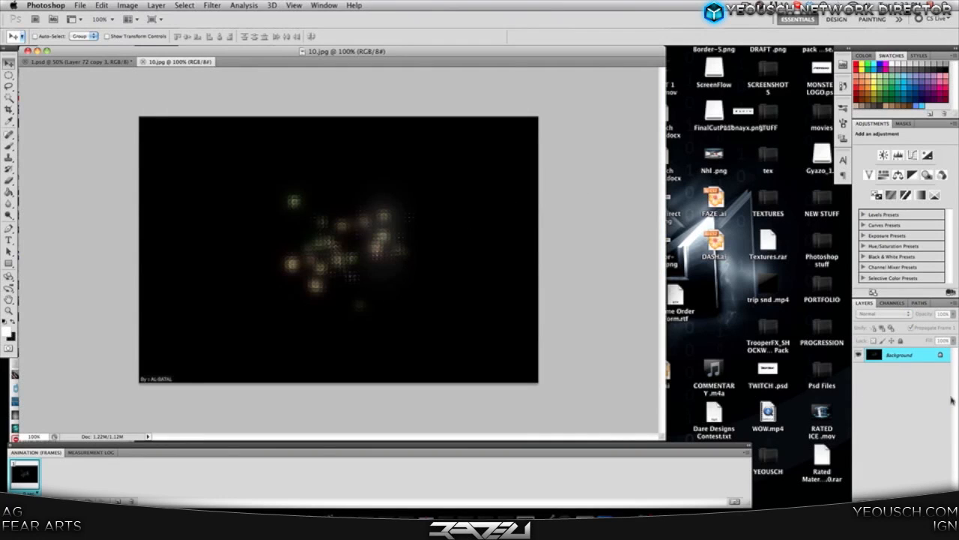
Step: Unlock the background layer of 10.jpg and remove its colour with a Hue/Saturation saturation of -100
{"action": "double_click", "coordinate": [897, 354]}
{"action": "key", "text": "Return"}
{"action": "key", "text": "ctrl+u"}
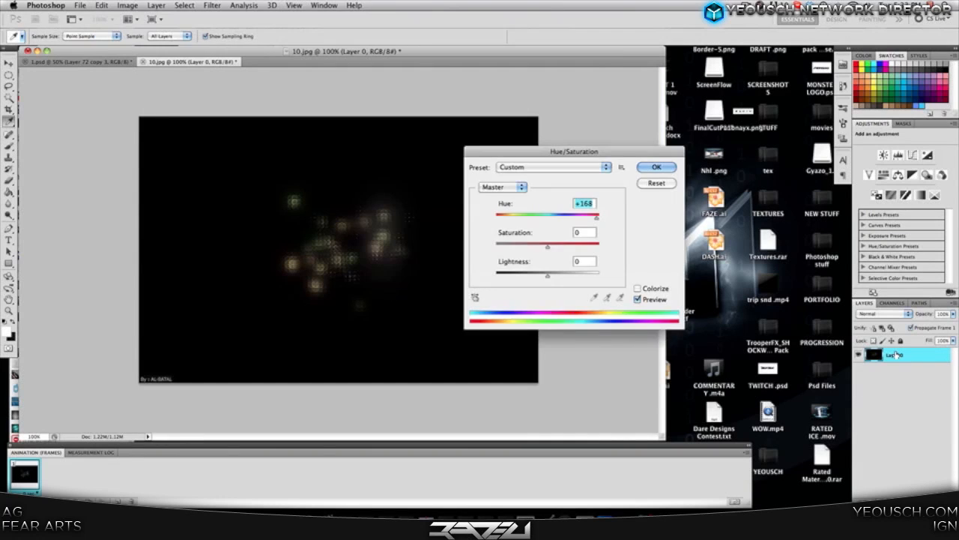
{"action": "left_click_drag", "start_coordinate": [547, 249], "coordinate": [469, 244]}
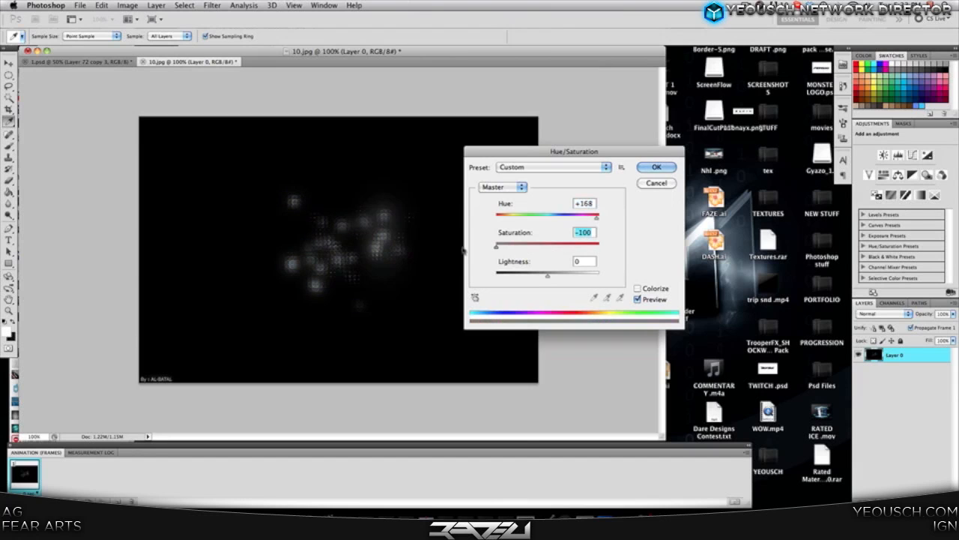
{"action": "key", "text": "Return"}
Step: Bring the grey light texture into 1.psd behind the upper TUTORIAL letters and erase its hard edges and credit text with a soft eraser
{"action": "key", "text": "v"}
{"action": "left_click_drag", "start_coordinate": [360, 242], "coordinate": [202, 99]}
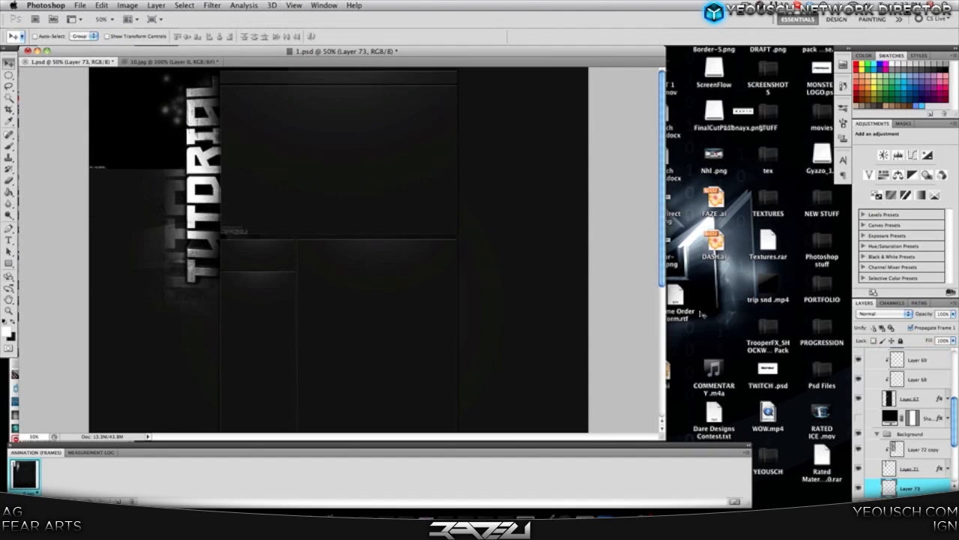
{"action": "left_click", "coordinate": [113, 19]}
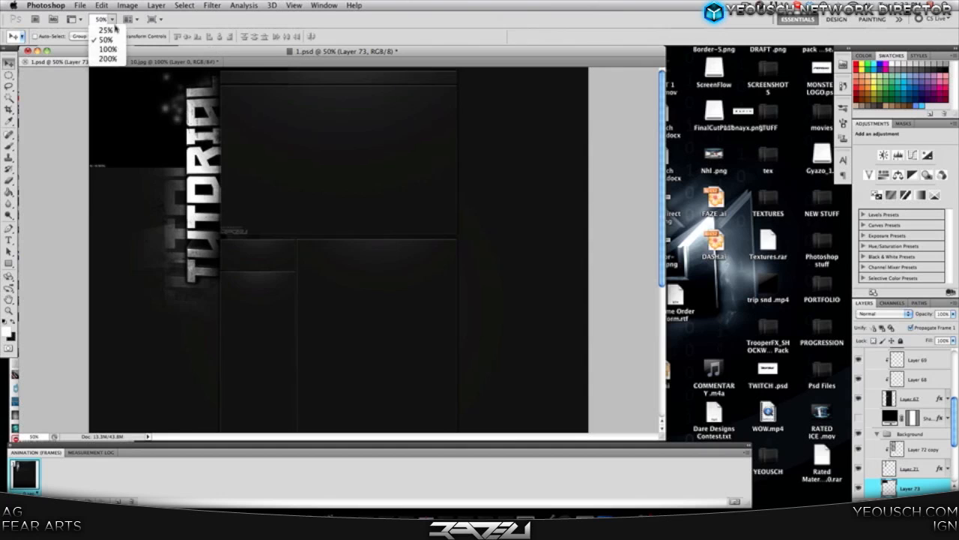
{"action": "left_click", "coordinate": [116, 50]}
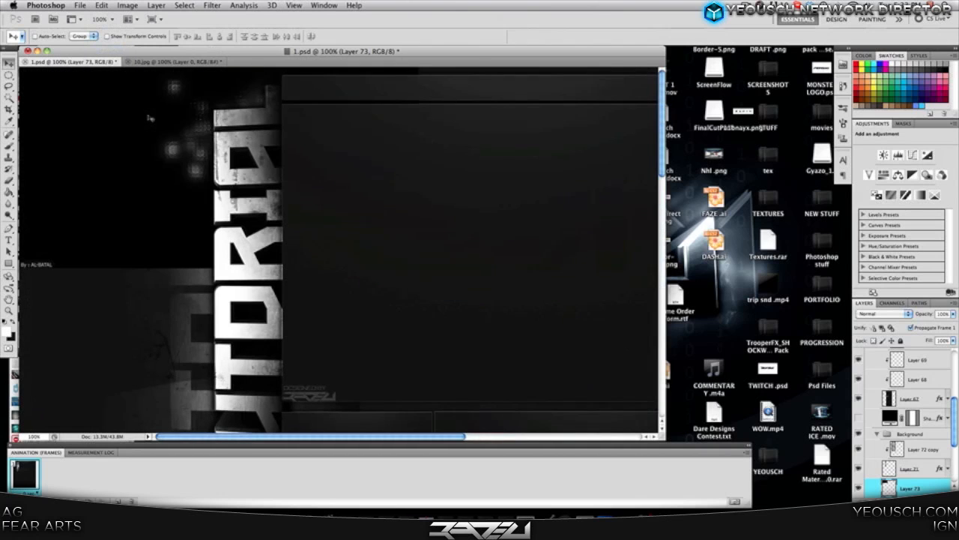
{"action": "left_click", "coordinate": [8, 182]}
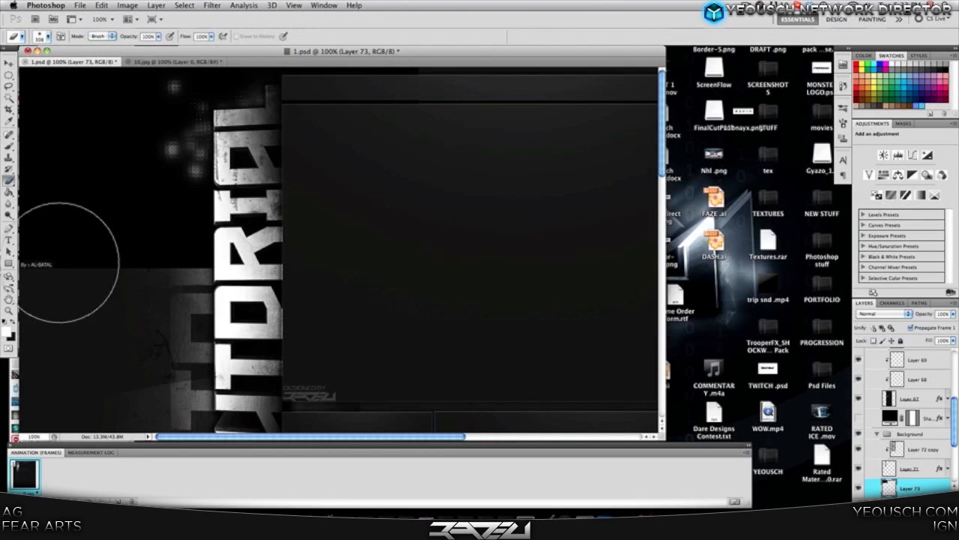
{"action": "mouse_move", "coordinate": [39, 268]}
{"action": "left_mouse_down"}
{"action": "mouse_move", "coordinate": [20, 164]}
{"action": "mouse_move", "coordinate": [43, 271]}
{"action": "left_mouse_up"}
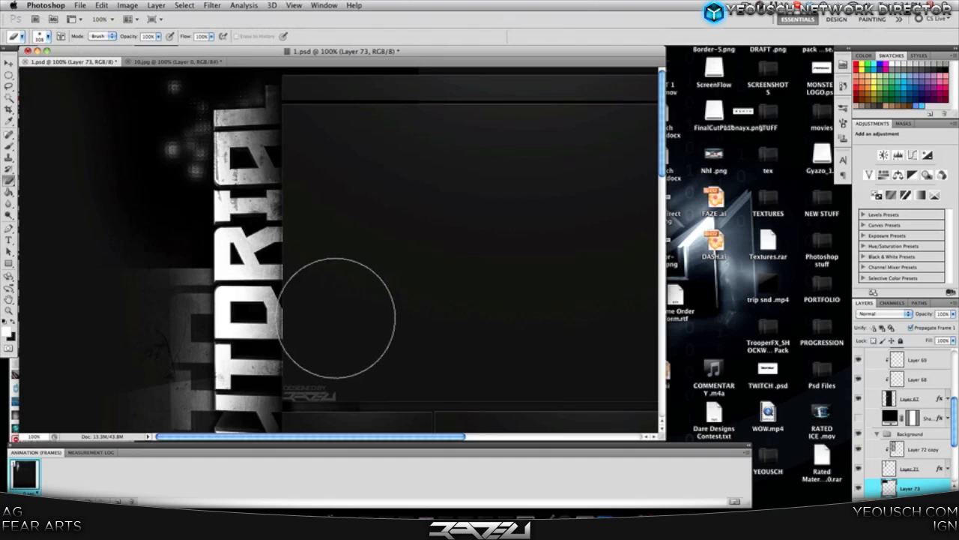
Step: Blend the light texture on Layer 73 with Linear Dodge (Add) and shift it slightly towards the upper TUTORIAL letters
{"action": "left_click", "coordinate": [895, 314]}
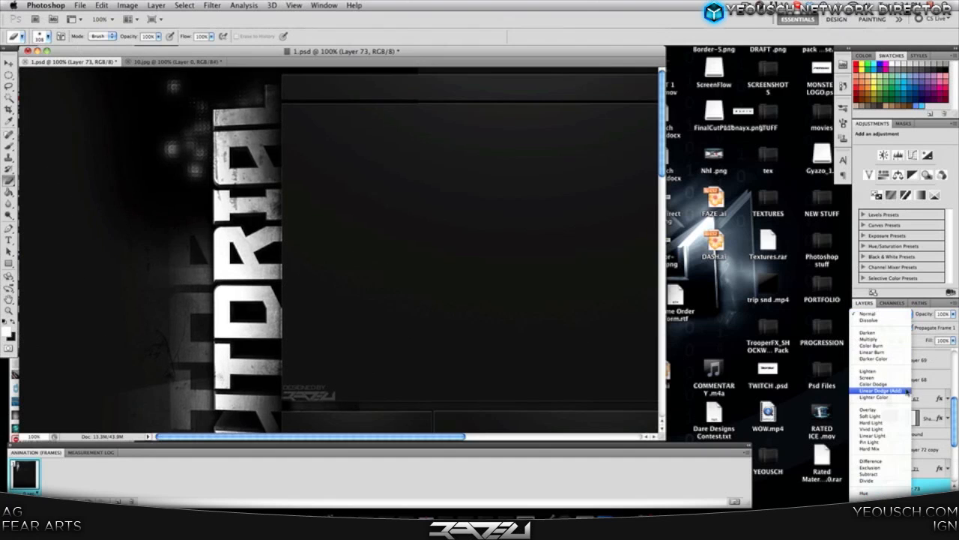
{"action": "left_click", "coordinate": [908, 390]}
{"action": "left_click", "coordinate": [8, 63]}
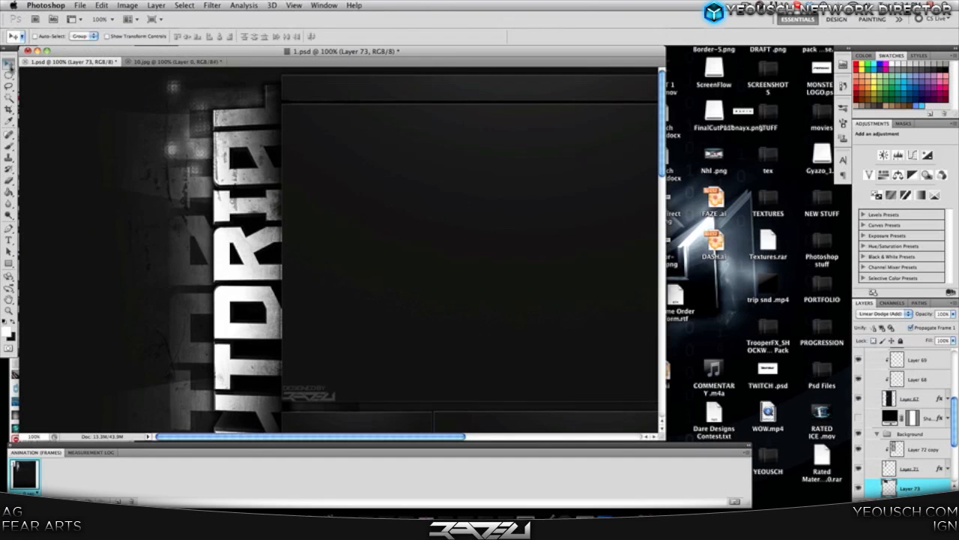
{"action": "mouse_move", "coordinate": [261, 140]}
{"action": "left_mouse_down"}
{"action": "mouse_move", "coordinate": [255, 146]}
{"action": "mouse_move", "coordinate": [278, 134]}
{"action": "left_mouse_up"}
Step: Duplicate Layer 73 and flip the copy vertically
{"action": "right_click", "coordinate": [911, 485]}
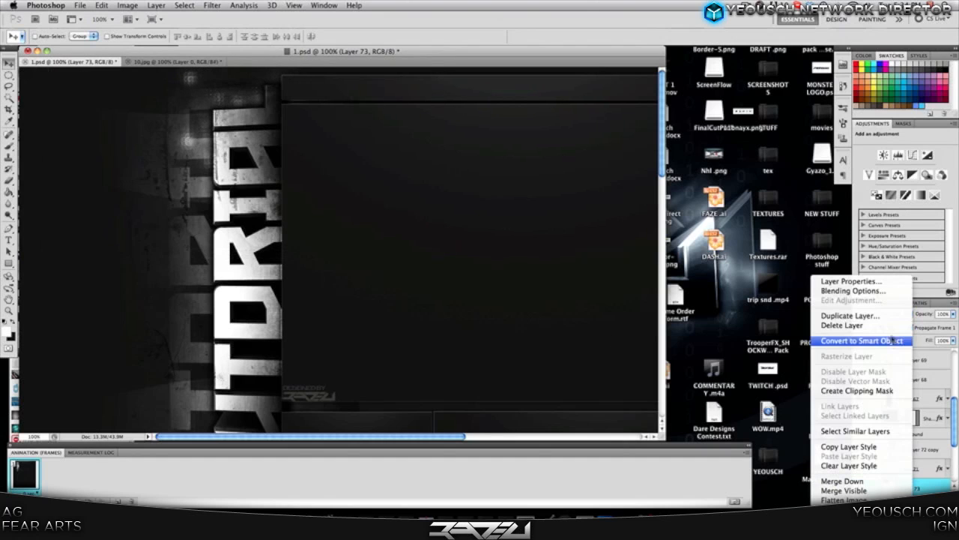
{"action": "left_click", "coordinate": [861, 321]}
{"action": "key", "text": "Return"}
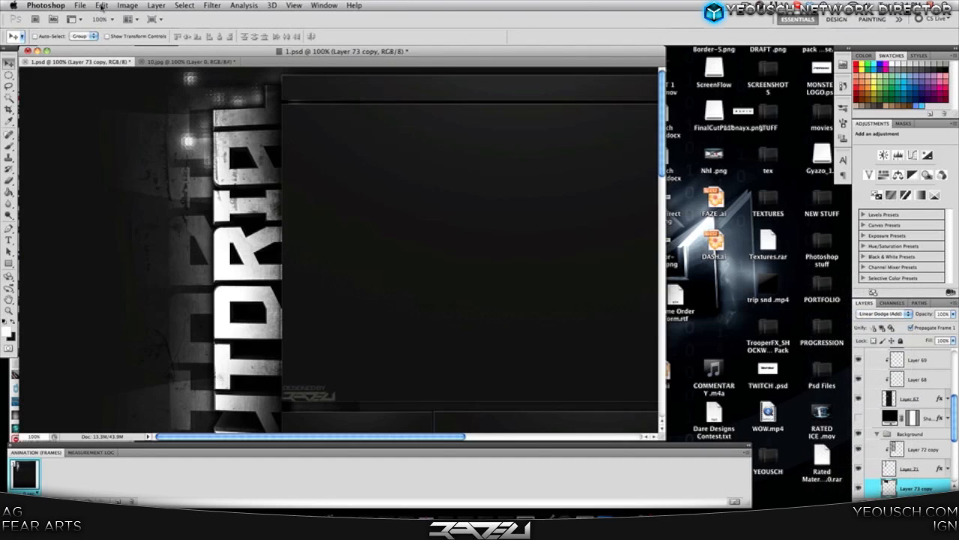
{"action": "left_click", "coordinate": [101, 6]}
{"action": "mouse_move", "coordinate": [127, 226]}
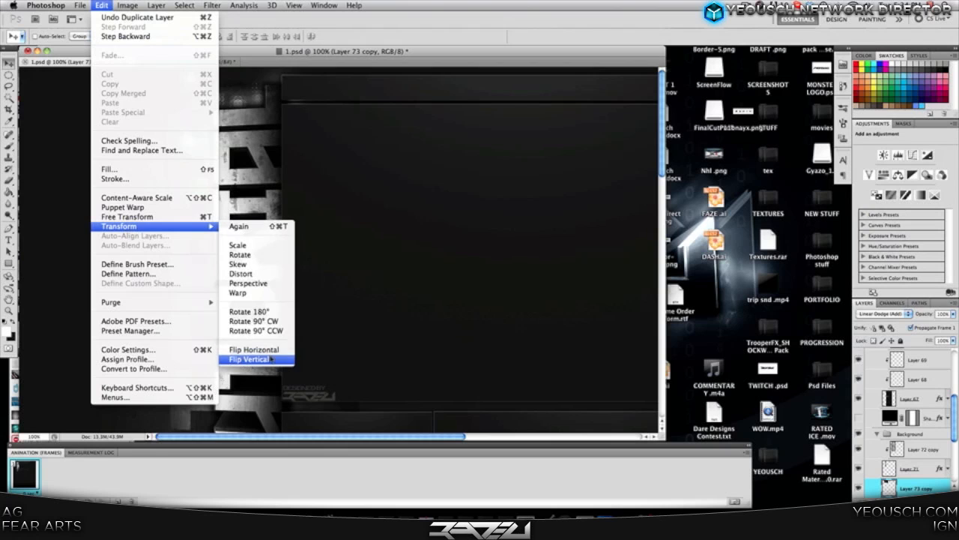
{"action": "left_click", "coordinate": [249, 359]}
Step: Move the flipped light texture down behind the lowest letters of TUTORIAL and check both ends of the text
{"action": "scroll", "coordinate": [254, 187], "scroll_direction": "down", "scroll_amount": 5}
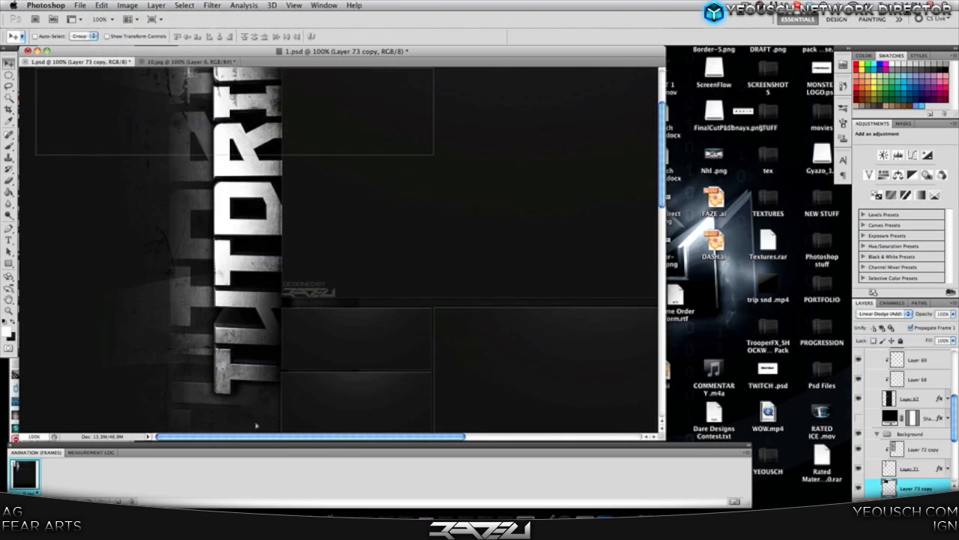
{"action": "scroll", "coordinate": [230, 300], "scroll_direction": "down", "scroll_amount": 7}
{"action": "left_click_drag", "start_coordinate": [228, 272], "coordinate": [231, 306]}
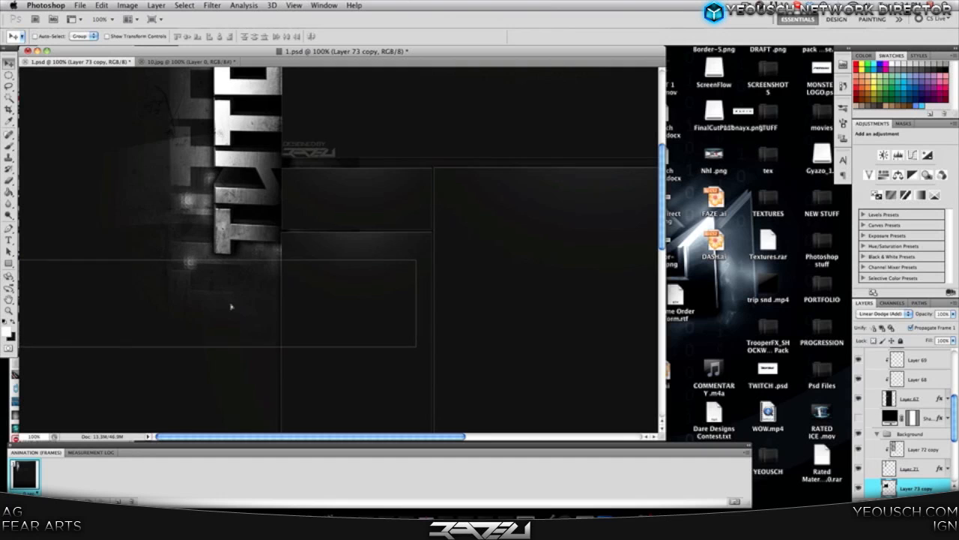
{"action": "scroll", "coordinate": [231, 307], "scroll_direction": "up", "scroll_amount": 6}
{"action": "scroll", "coordinate": [238, 316], "scroll_direction": "down", "scroll_amount": 4}
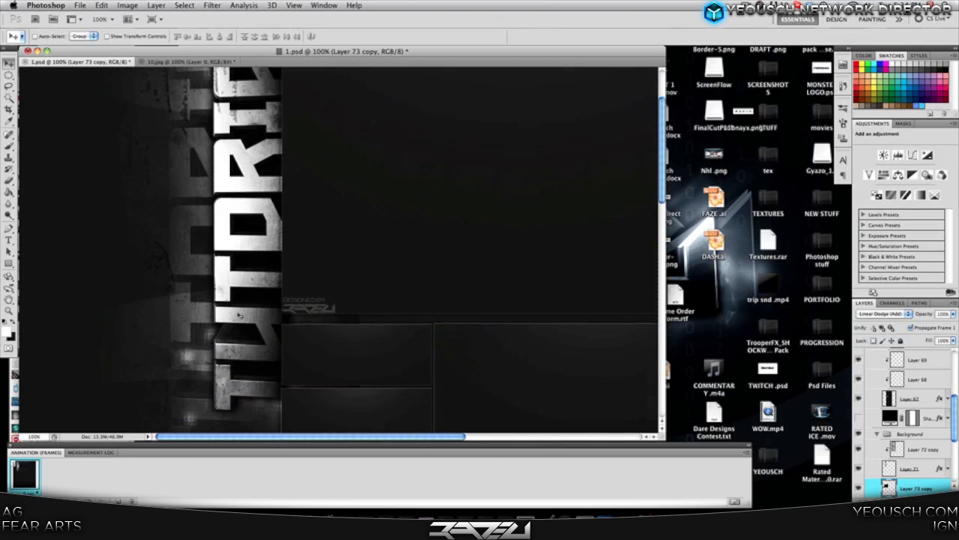
{"action": "scroll", "coordinate": [243, 351], "scroll_direction": "up", "scroll_amount": 4}
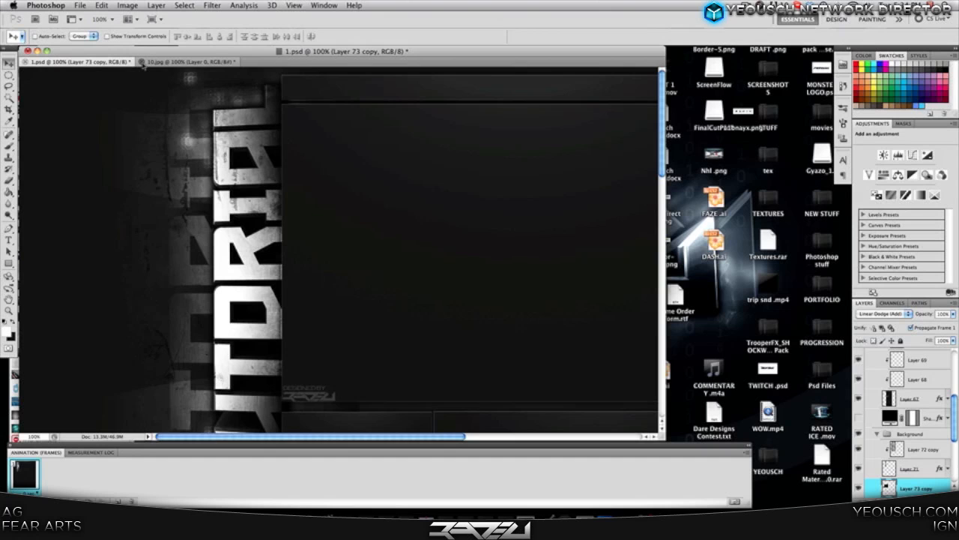
Step: Close 10.jpg without saving its changes and look over the 1.psd layout
{"action": "left_click", "coordinate": [141, 61]}
{"action": "left_click", "coordinate": [446, 178]}
{"action": "scroll", "coordinate": [459, 174], "scroll_direction": "right", "scroll_amount": 5}
{"action": "scroll", "coordinate": [459, 174], "scroll_direction": "down", "scroll_amount": 3}
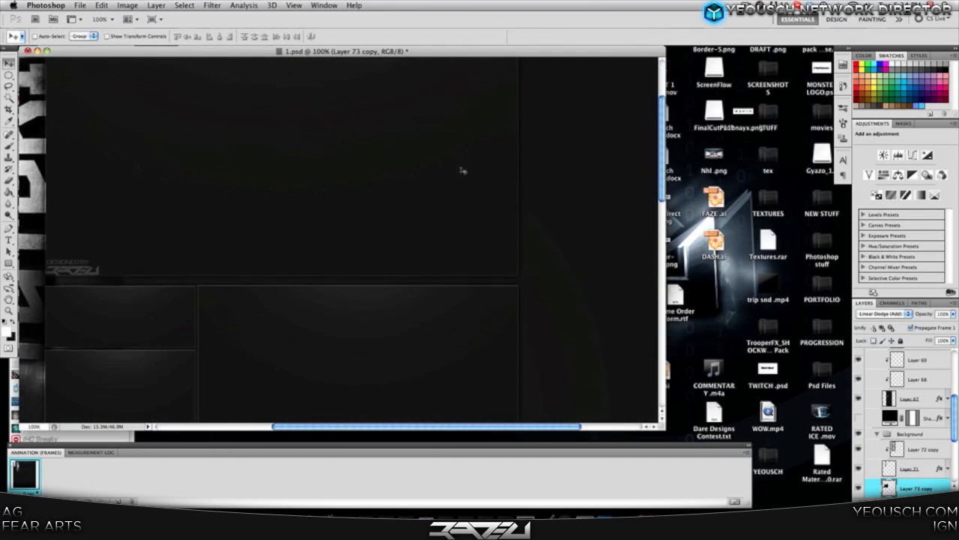
{"action": "scroll", "coordinate": [461, 169], "scroll_direction": "up", "scroll_amount": 6}
{"action": "scroll", "coordinate": [461, 168], "scroll_direction": "left", "scroll_amount": 8}
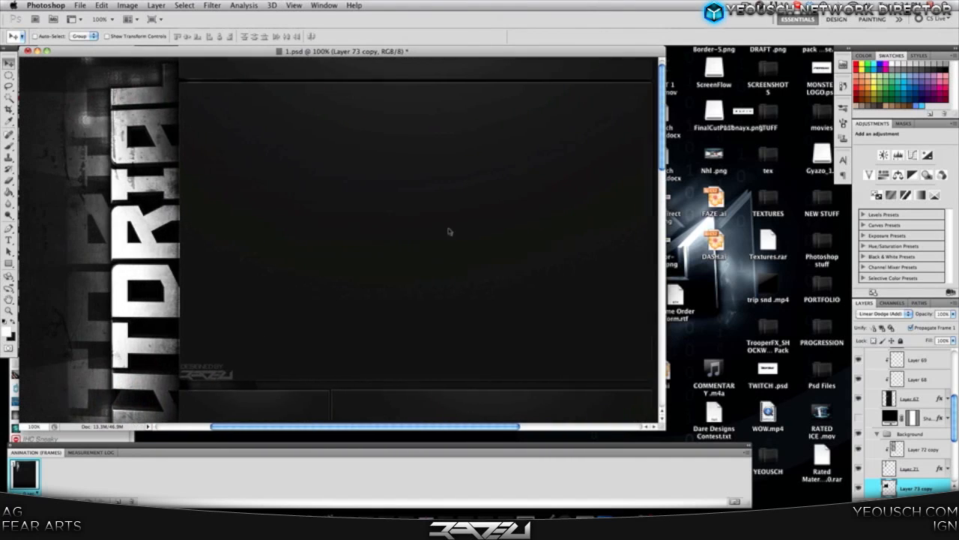
{"action": "scroll", "coordinate": [450, 231], "scroll_direction": "left", "scroll_amount": 5}
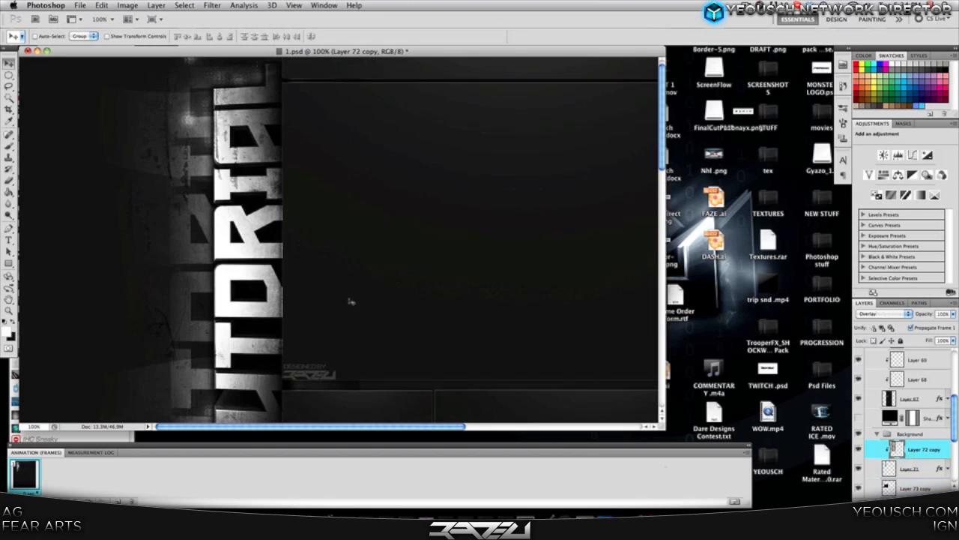
Step: Look over the 1.psd layout from the vertical TUTORIAL text across the empty panels to the far edge
{"action": "scroll", "coordinate": [281, 219], "scroll_direction": "up", "scroll_amount": 1}
{"action": "scroll", "coordinate": [281, 219], "scroll_direction": "right", "scroll_amount": 4}
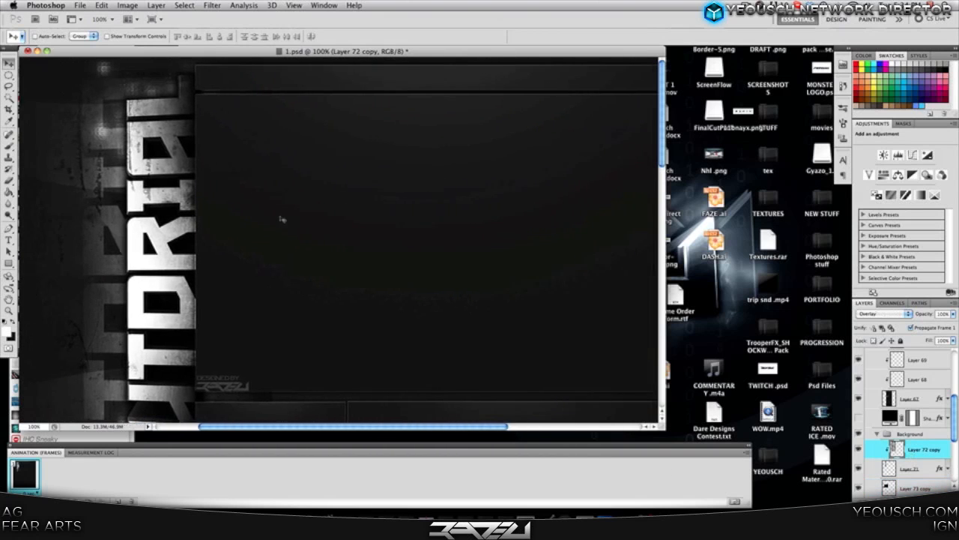
{"action": "scroll", "coordinate": [281, 219], "scroll_direction": "left", "scroll_amount": 4}
{"action": "scroll", "coordinate": [281, 219], "scroll_direction": "right", "scroll_amount": 8}
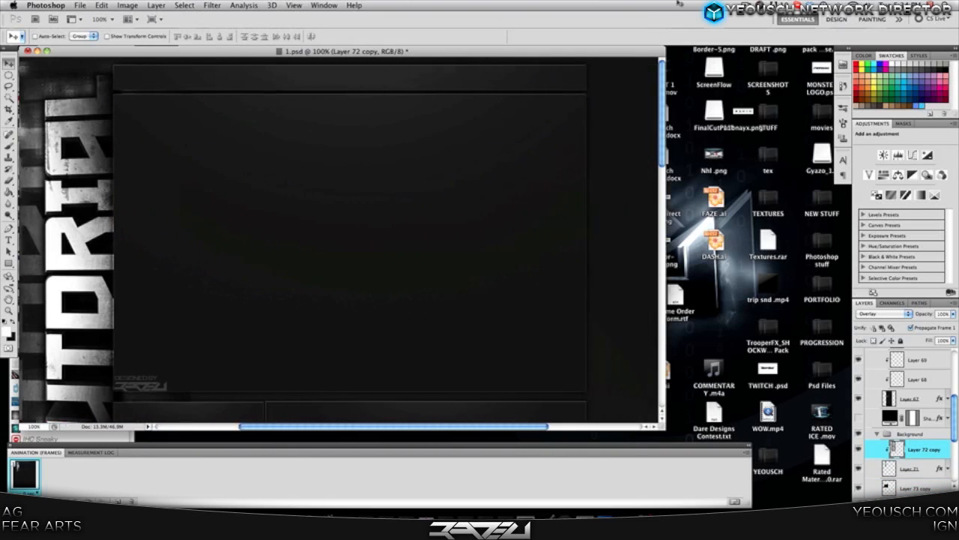
{"action": "left_click", "coordinate": [750, 5]}
{"action": "left_click", "coordinate": [759, 36]}
{"action": "scroll", "coordinate": [333, 130], "scroll_direction": "left", "scroll_amount": 5}
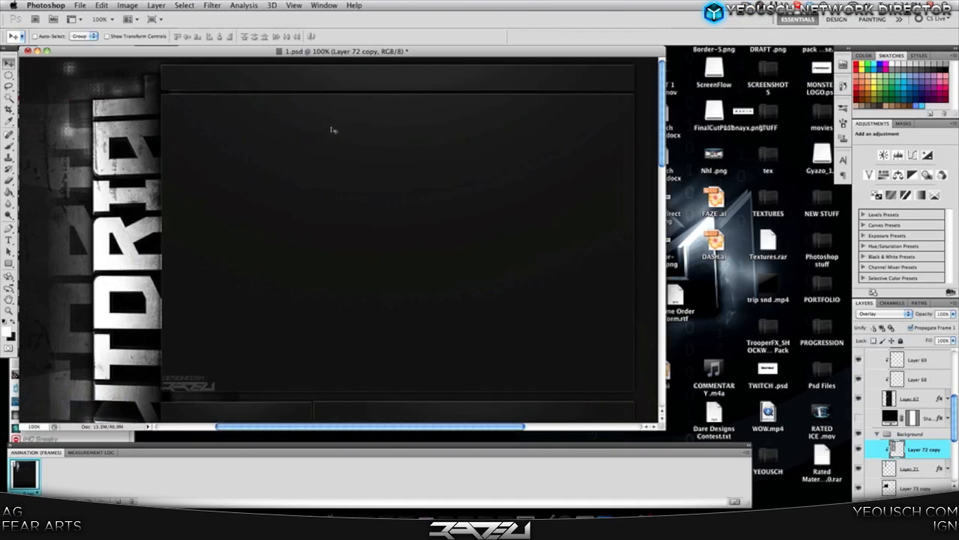
{"action": "scroll", "coordinate": [334, 130], "scroll_direction": "right", "scroll_amount": 10}
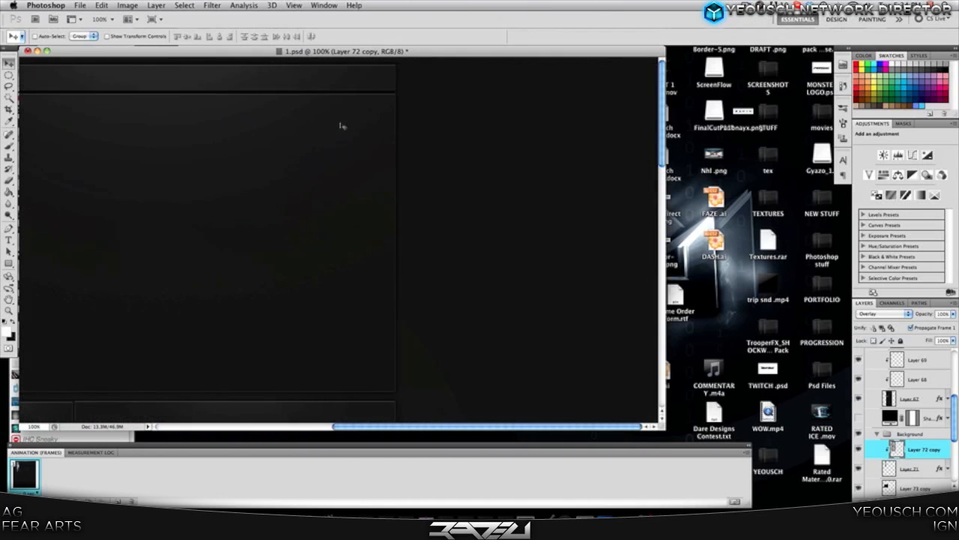
{"action": "scroll", "coordinate": [342, 126], "scroll_direction": "left", "scroll_amount": 10}
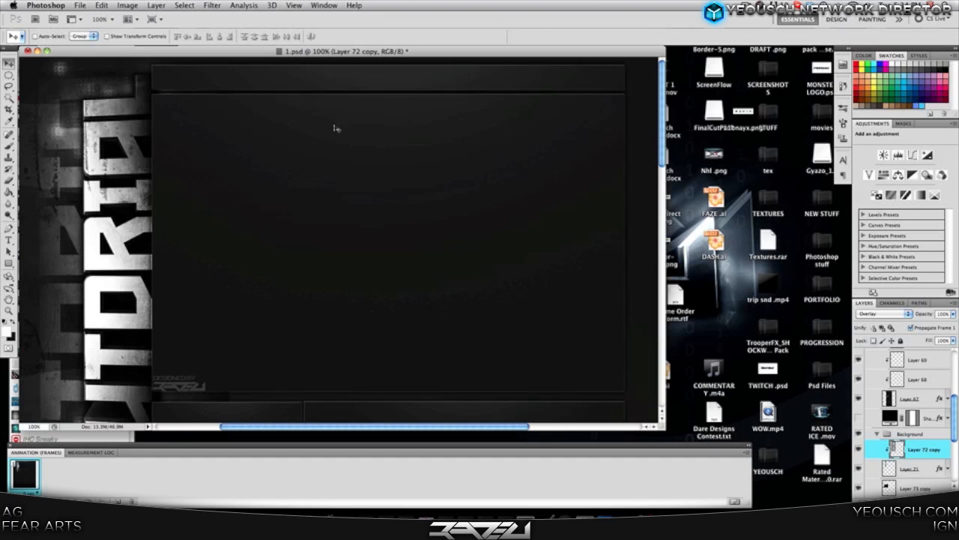
{"action": "scroll", "coordinate": [336, 129], "scroll_direction": "left", "scroll_amount": 3}
Step: Choose a wispy crescent-shaped tip for the Brush tool, with size 200 px and angle 153°
{"action": "left_click", "coordinate": [9, 145]}
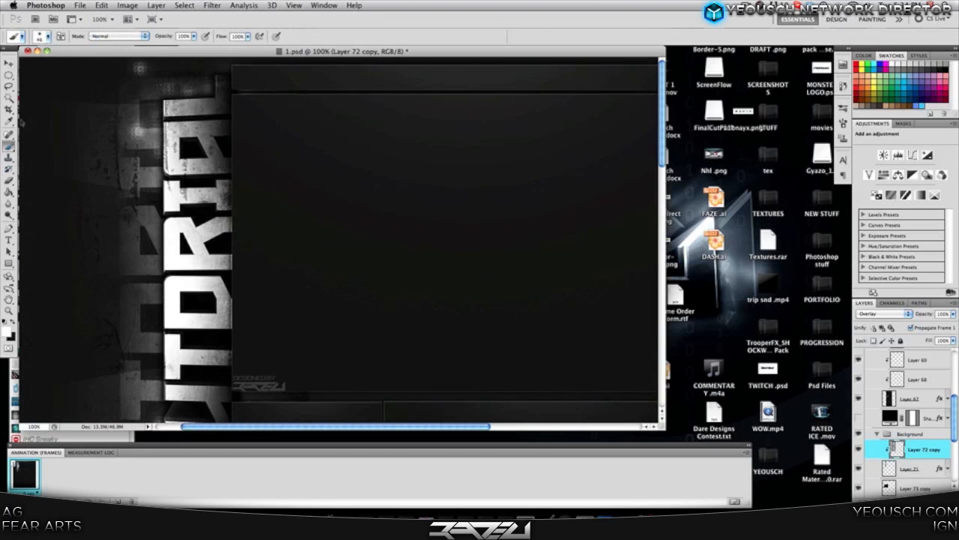
{"action": "left_click", "coordinate": [49, 38]}
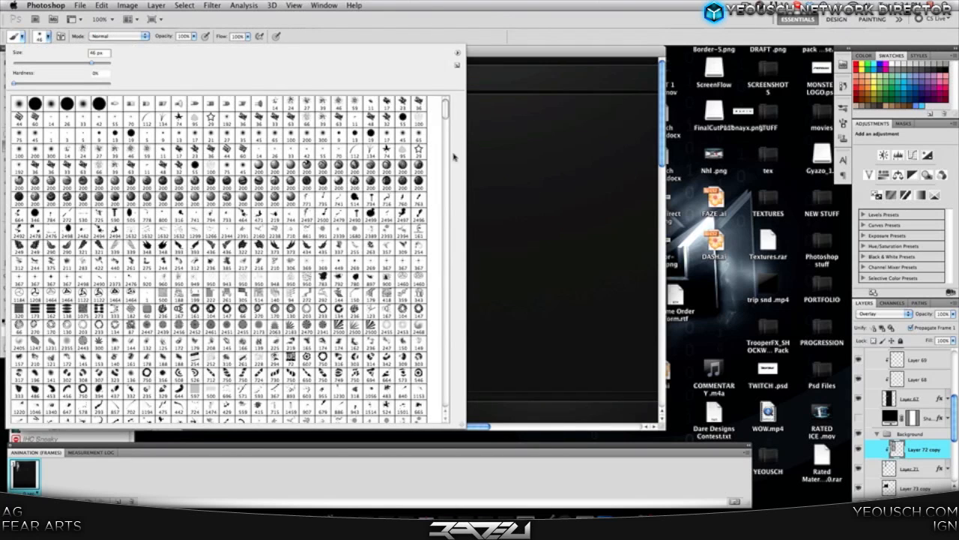
{"action": "left_click_drag", "start_coordinate": [449, 115], "coordinate": [446, 275]}
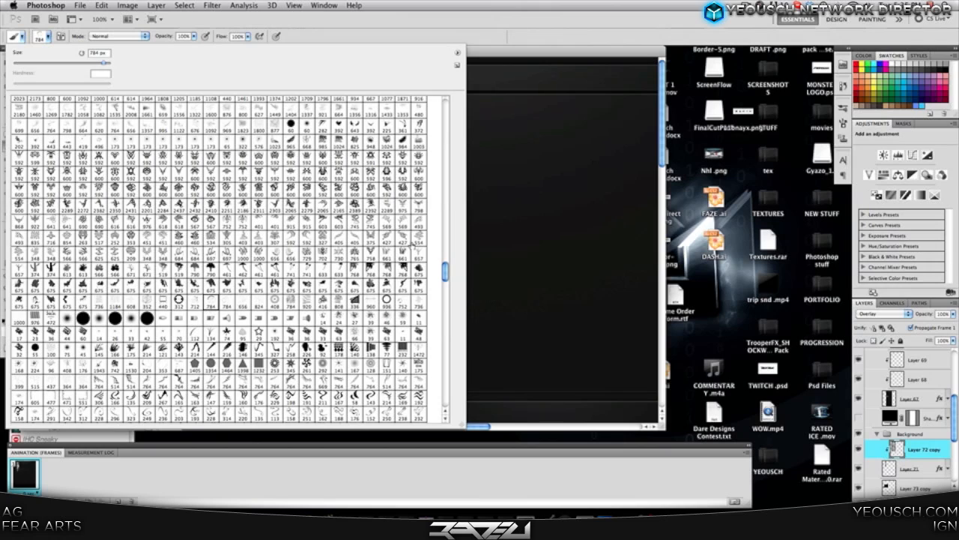
{"action": "left_click_drag", "start_coordinate": [445, 271], "coordinate": [445, 305]}
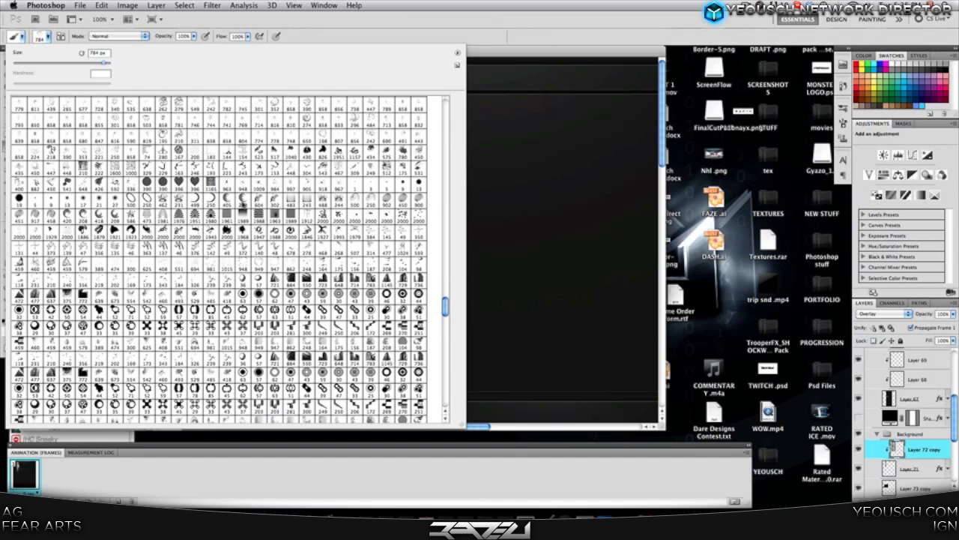
{"action": "key", "text": "Escape"}
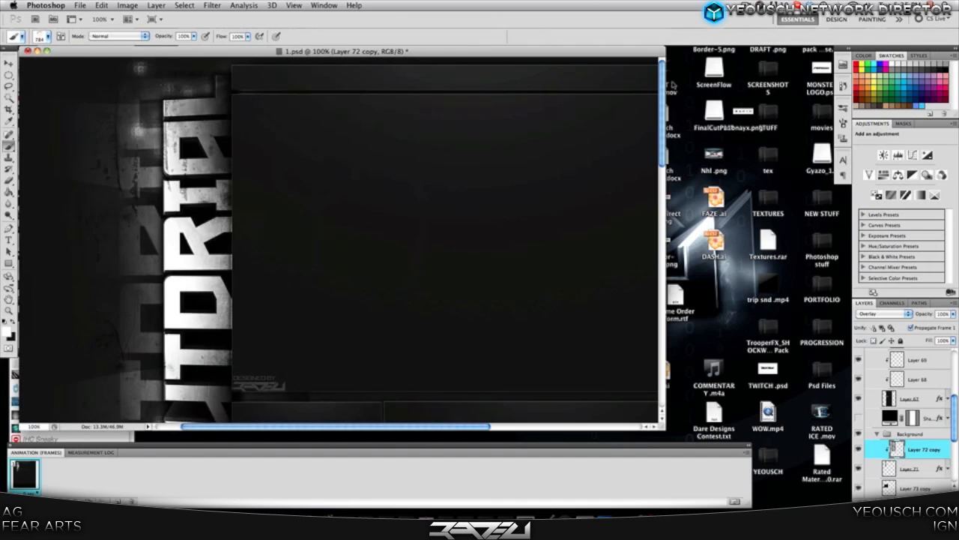
{"action": "left_click", "coordinate": [49, 36]}
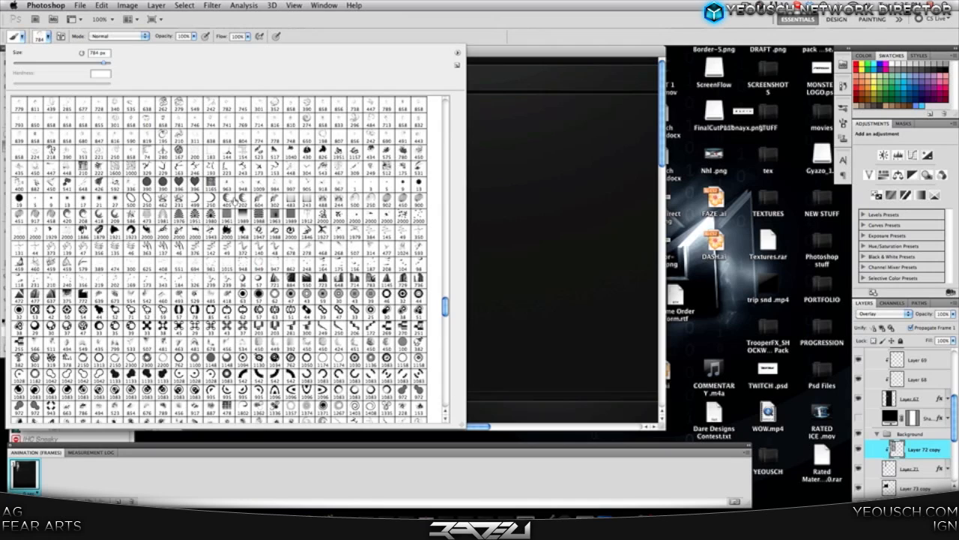
{"action": "left_click", "coordinate": [63, 36]}
{"action": "mouse_move", "coordinate": [823, 212]}
{"action": "left_mouse_down"}
{"action": "mouse_move", "coordinate": [814, 193]}
{"action": "mouse_move", "coordinate": [793, 198]}
{"action": "left_mouse_up"}
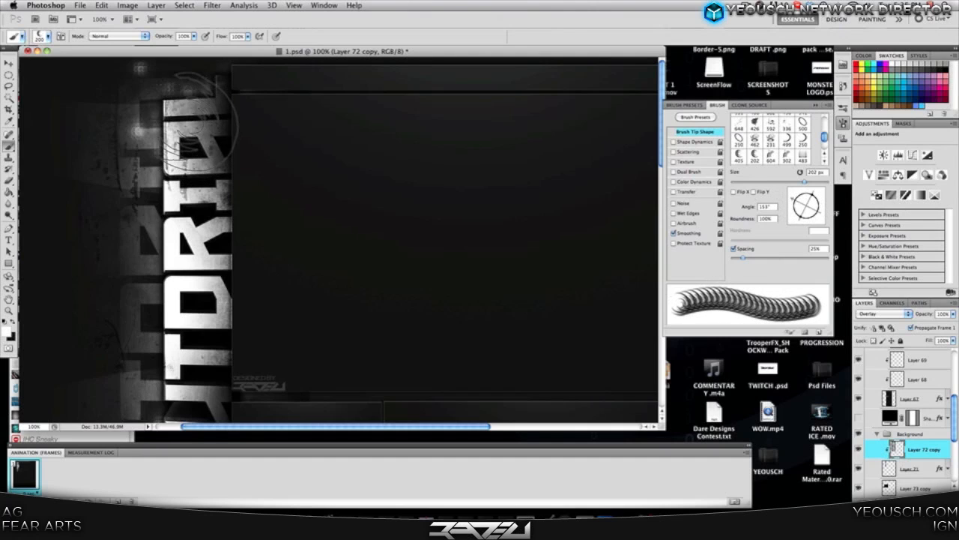
{"action": "key", "text": "alt+super+z"}
{"action": "key", "text": "alt+super+z"}
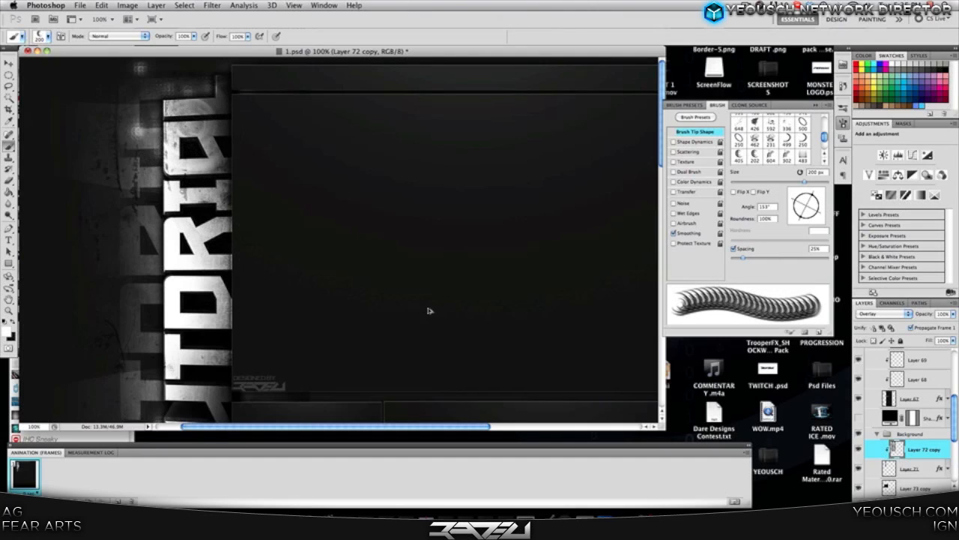
Step: On a new Layer 74 beneath the TUTORIAL text, paint white curved brush marks along the outer edge and top of the upper letters
{"action": "scroll", "coordinate": [929, 476], "scroll_direction": "down", "scroll_amount": 2}
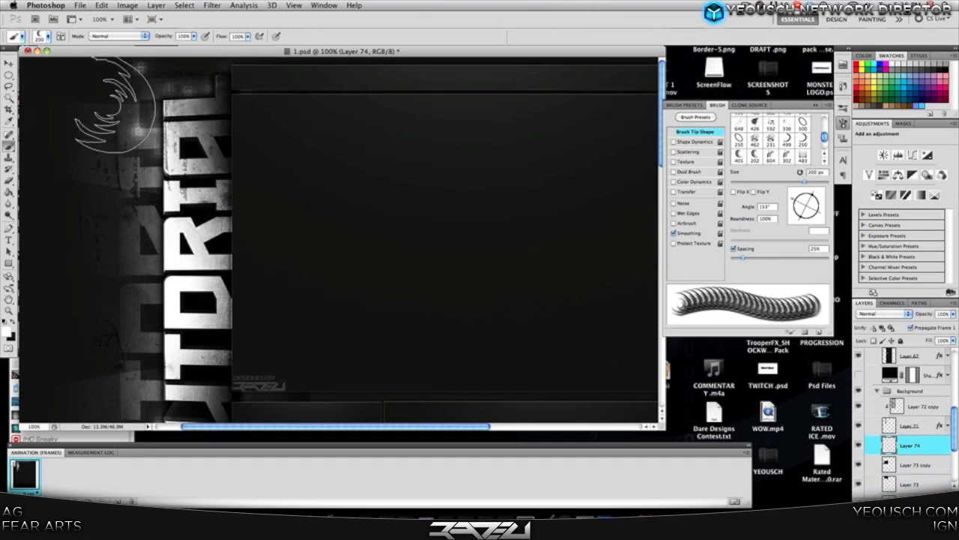
{"action": "left_click", "coordinate": [162, 130]}
{"action": "left_click", "coordinate": [173, 177]}
{"action": "left_click", "coordinate": [179, 216]}
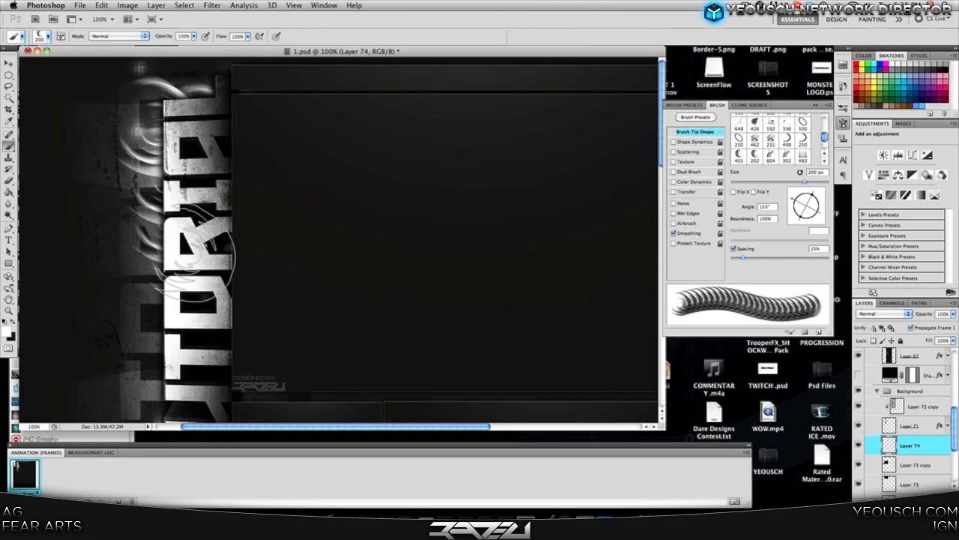
{"action": "left_click", "coordinate": [184, 330]}
{"action": "scroll", "coordinate": [185, 315], "scroll_direction": "down", "scroll_amount": 3}
{"action": "scroll", "coordinate": [187, 273], "scroll_direction": "up", "scroll_amount": 2}
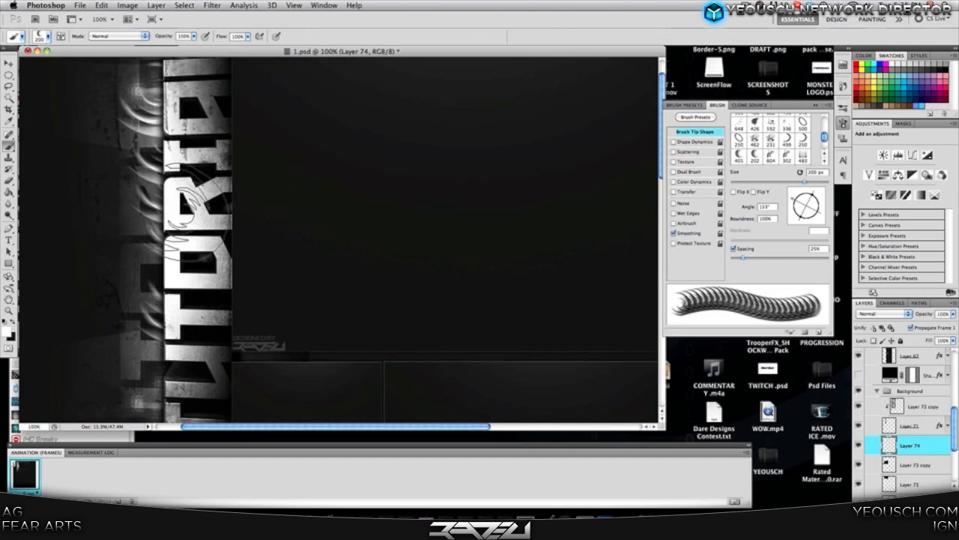
{"action": "scroll", "coordinate": [204, 184], "scroll_direction": "up", "scroll_amount": 2}
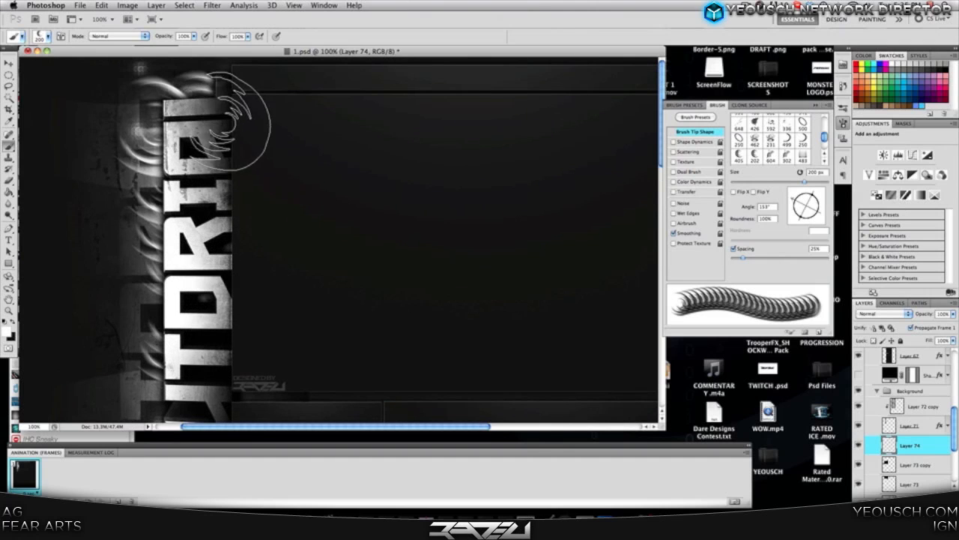
{"action": "left_click", "coordinate": [219, 110]}
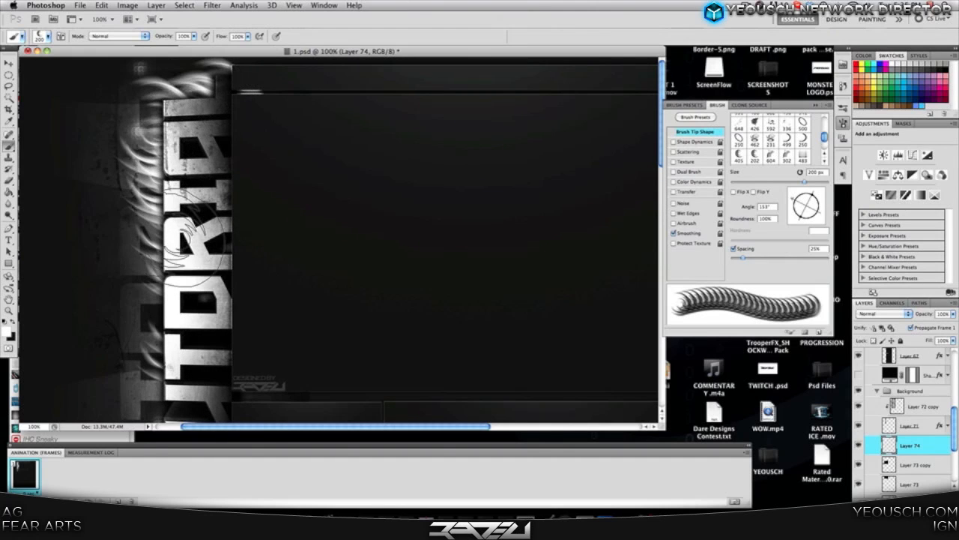
{"action": "left_click", "coordinate": [175, 287]}
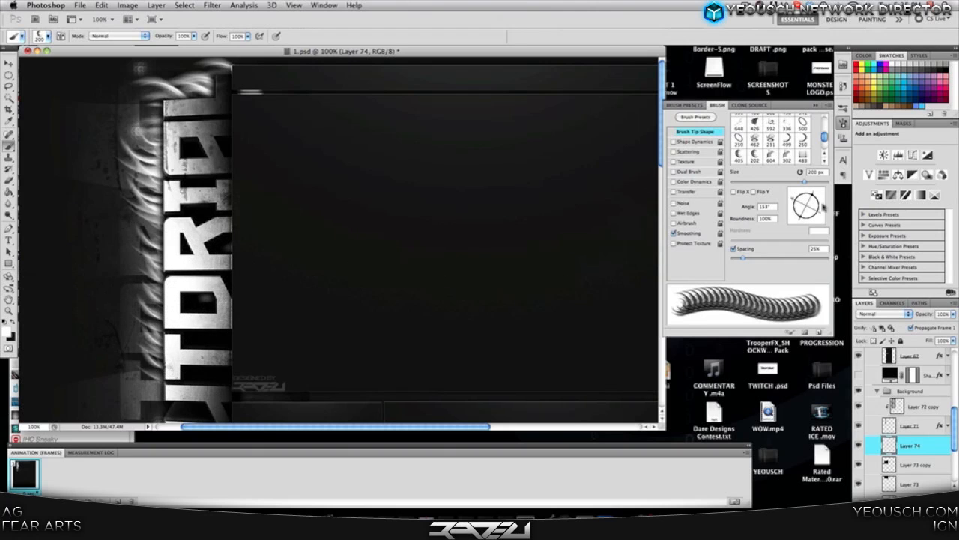
Step: Rotate the brush tip to -155° and paint curved marks along the lower TUTORIAL letters and around their base
{"action": "left_click_drag", "start_coordinate": [797, 202], "coordinate": [792, 213]}
{"action": "scroll", "coordinate": [225, 370], "scroll_direction": "down", "scroll_amount": 3}
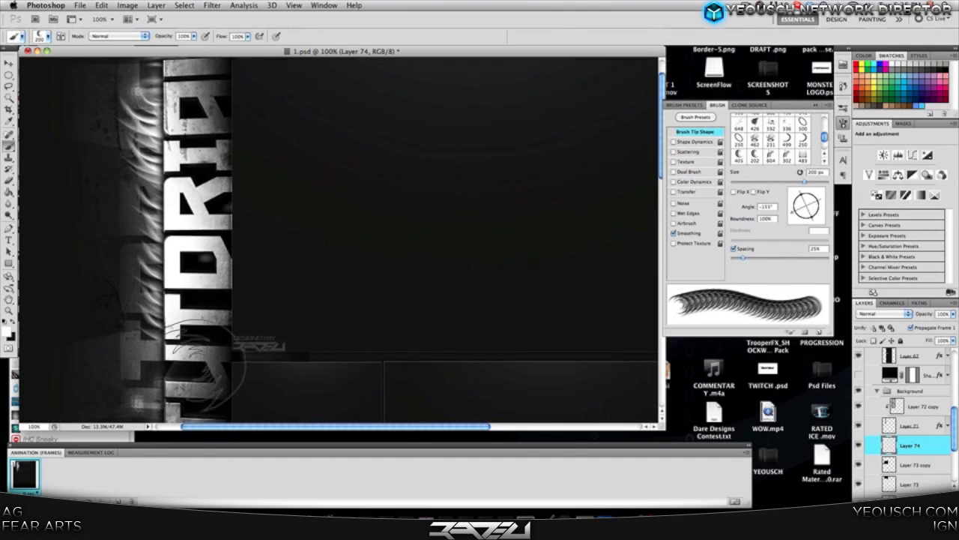
{"action": "scroll", "coordinate": [213, 372], "scroll_direction": "up", "scroll_amount": 3}
{"action": "left_click", "coordinate": [176, 341]}
{"action": "left_click", "coordinate": [183, 376]}
{"action": "scroll", "coordinate": [192, 374], "scroll_direction": "down", "scroll_amount": 1}
{"action": "scroll", "coordinate": [192, 376], "scroll_direction": "down", "scroll_amount": 5}
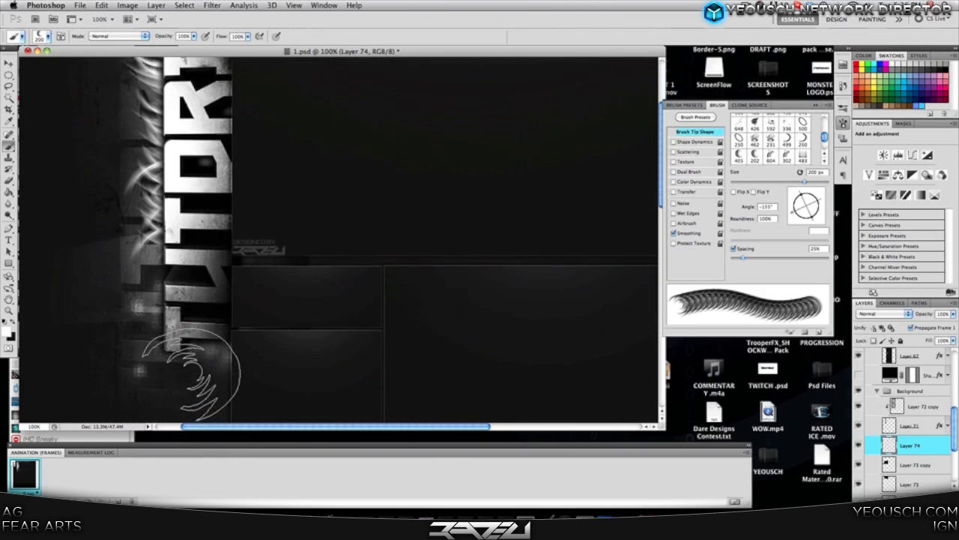
{"action": "left_click", "coordinate": [172, 241]}
{"action": "left_click", "coordinate": [181, 277]}
{"action": "left_click", "coordinate": [202, 306]}
{"action": "left_click", "coordinate": [181, 271]}
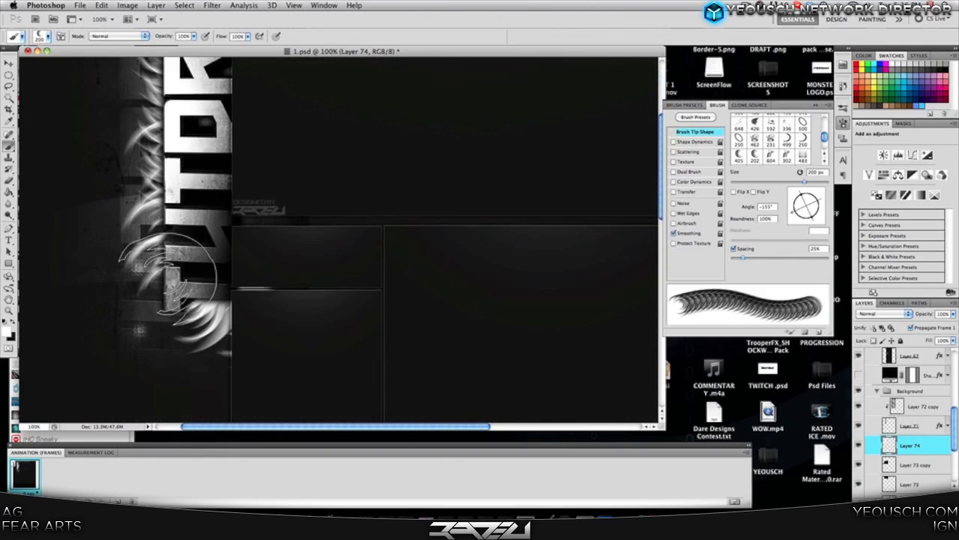
Step: Build up denser curved marks from the base of TUTORIAL back up to the upper letters, undoing the stray mark beside the D
{"action": "left_click", "coordinate": [189, 292]}
{"action": "left_click", "coordinate": [174, 268]}
{"action": "left_click", "coordinate": [180, 228]}
{"action": "left_click", "coordinate": [196, 176]}
{"action": "scroll", "coordinate": [216, 244], "scroll_direction": "up", "scroll_amount": 5}
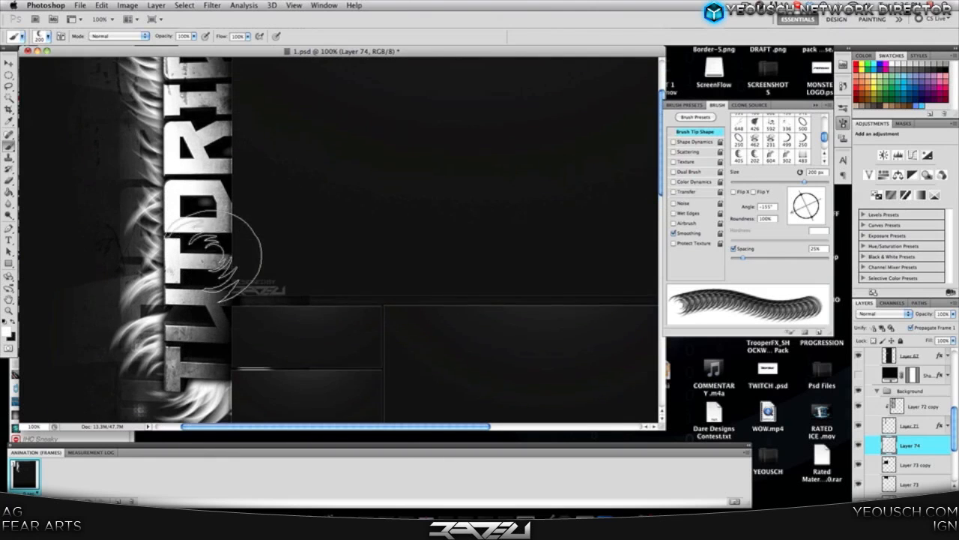
{"action": "left_click", "coordinate": [192, 154]}
{"action": "scroll", "coordinate": [203, 109], "scroll_direction": "up", "scroll_amount": 3}
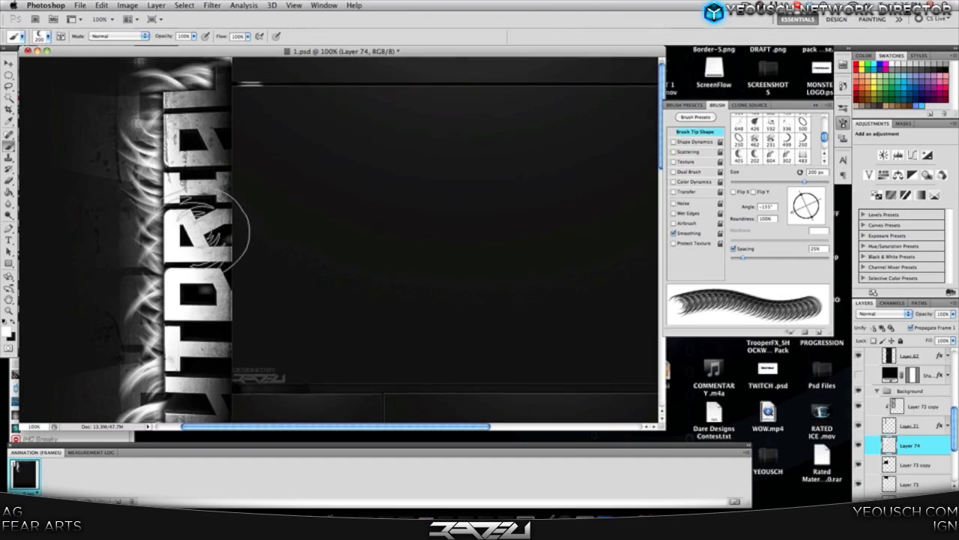
{"action": "left_click", "coordinate": [150, 324]}
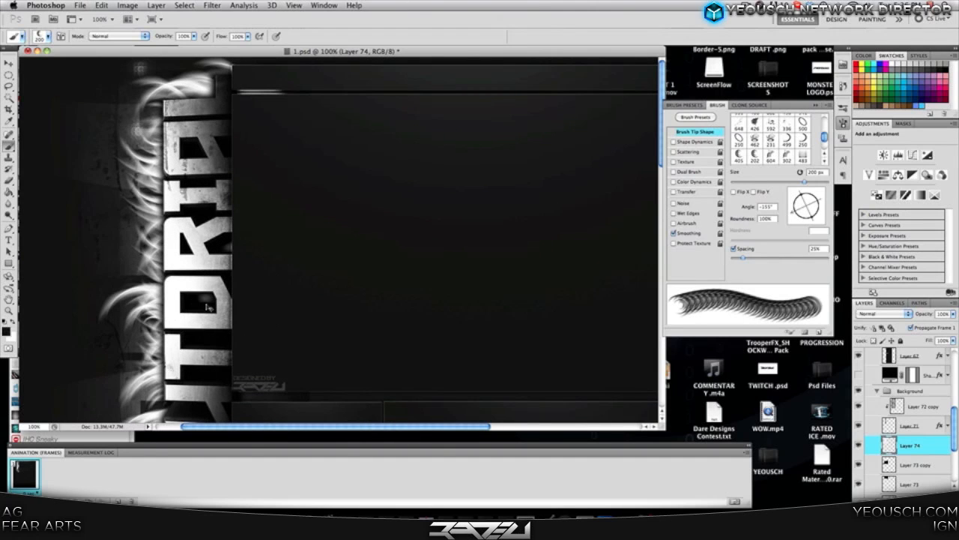
{"action": "key", "text": "ctrl+z"}
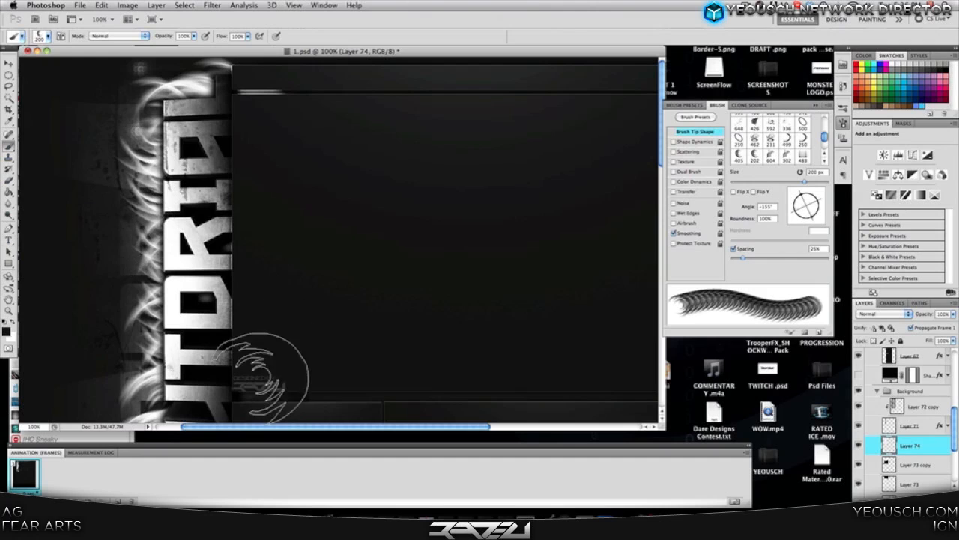
Step: Close the brush settings and lower the opacity of Layer 74 to 25%
{"action": "scroll", "coordinate": [242, 299], "scroll_direction": "down", "scroll_amount": 3}
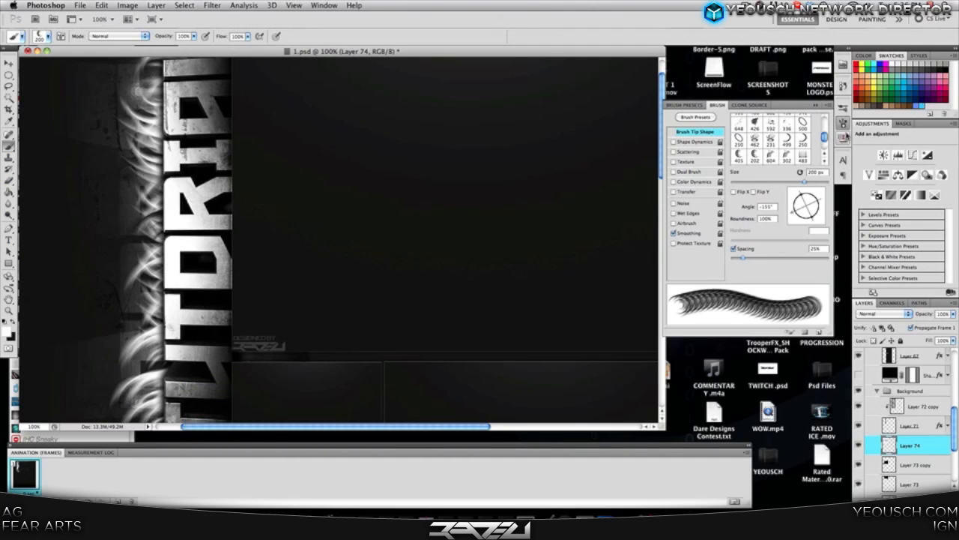
{"action": "left_click", "coordinate": [844, 124]}
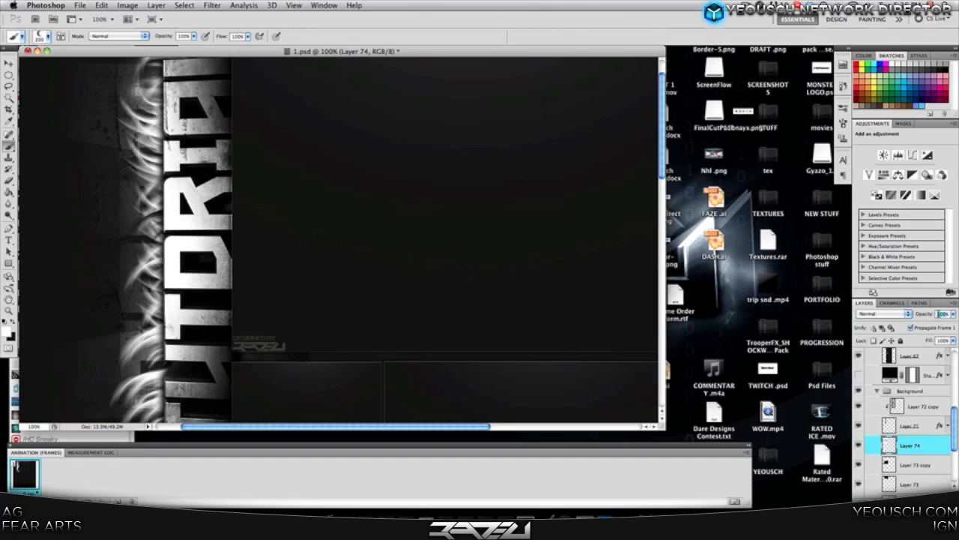
{"action": "type", "text": "50"}
{"action": "scroll", "coordinate": [439, 225], "scroll_direction": "up", "scroll_amount": 3}
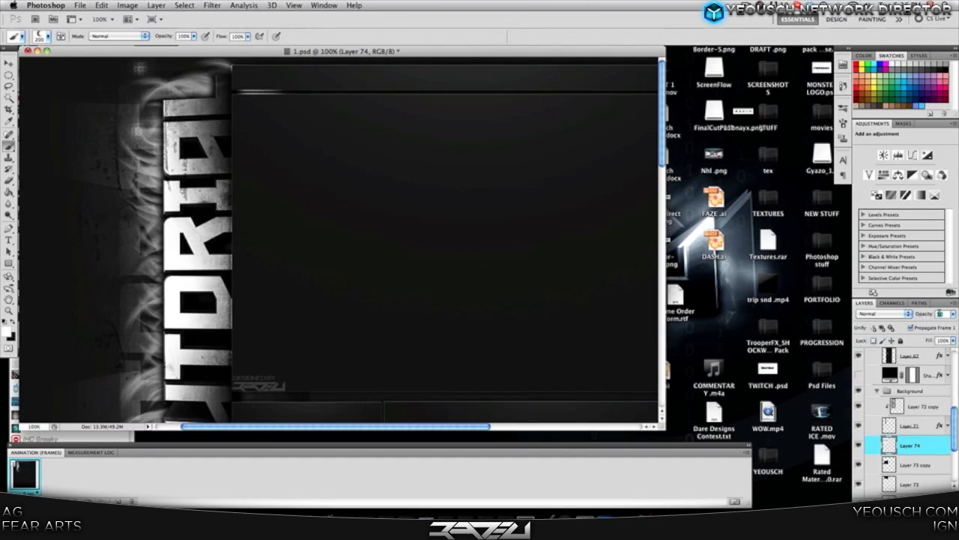
{"action": "type", "text": "25"}
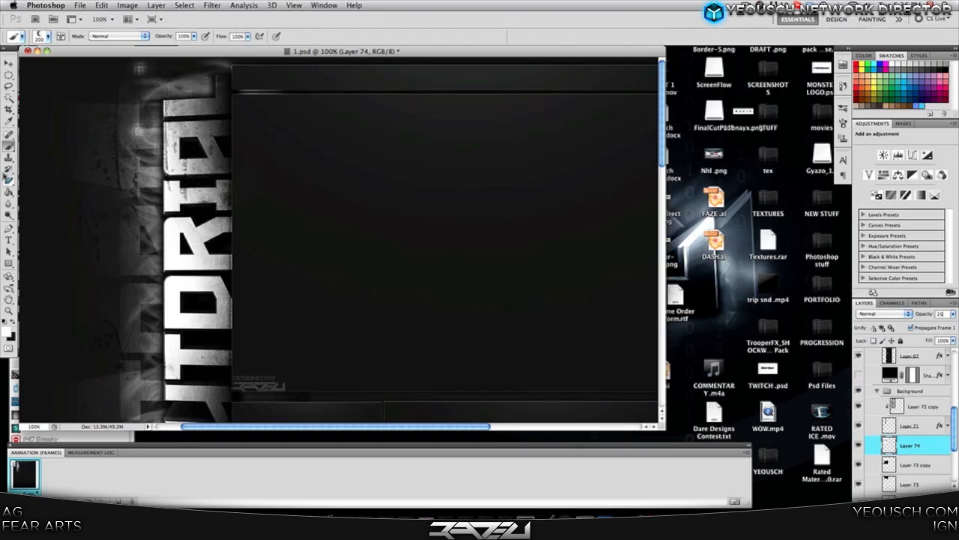
Step: Check the faded brush marks around both ends of the TUTORIAL text
{"action": "left_click", "coordinate": [8, 179]}
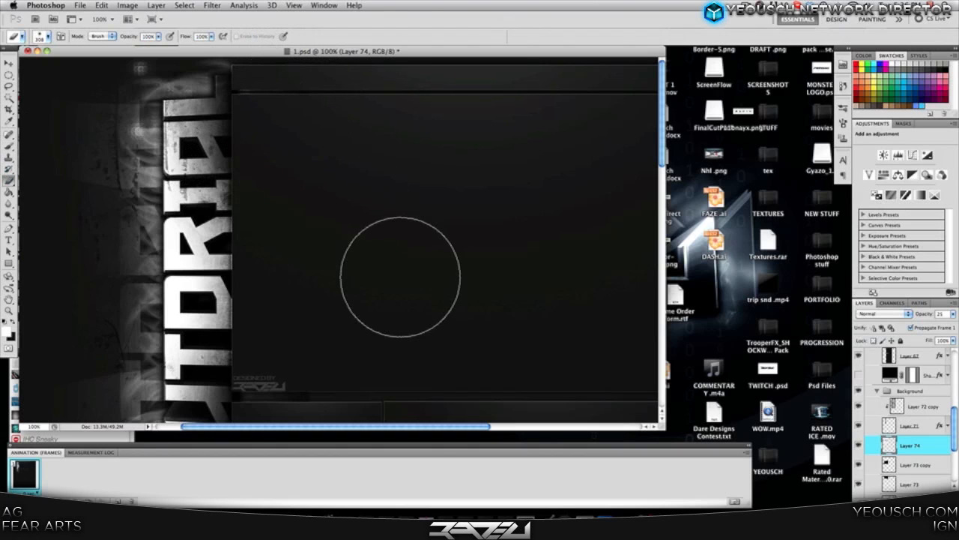
{"action": "scroll", "coordinate": [401, 277], "scroll_direction": "down", "scroll_amount": 12}
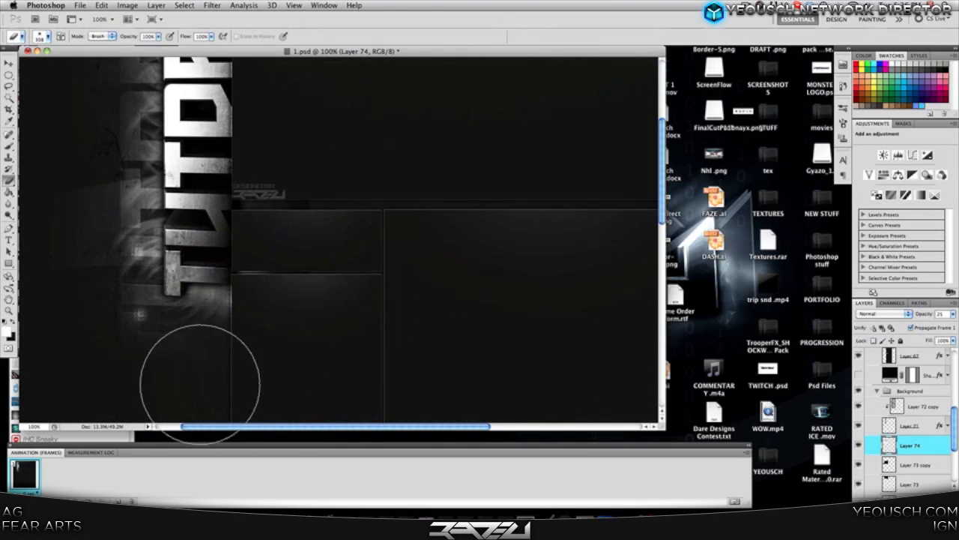
{"action": "scroll", "coordinate": [60, 367], "scroll_direction": "up", "scroll_amount": 12}
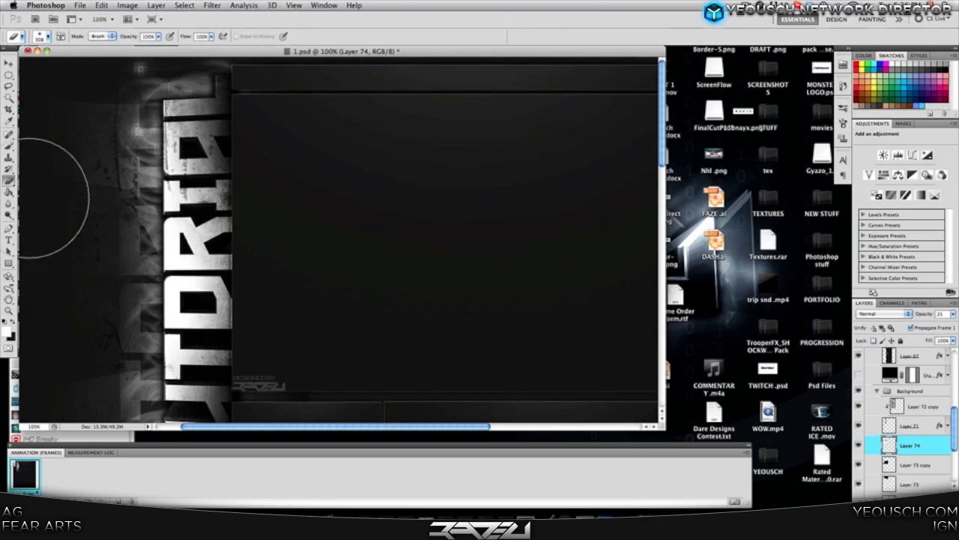
{"action": "left_click", "coordinate": [8, 146]}
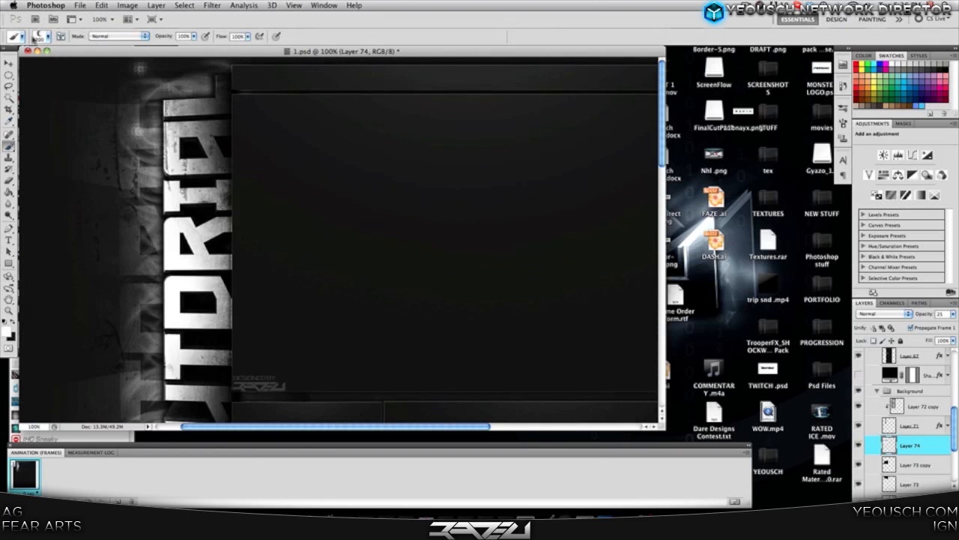
Step: Duplicate all the TUTORIAL text and effect layers from Layer 72 copy down to Layer 71 copy
{"action": "left_click", "coordinate": [9, 65]}
{"action": "left_click", "coordinate": [913, 407]}
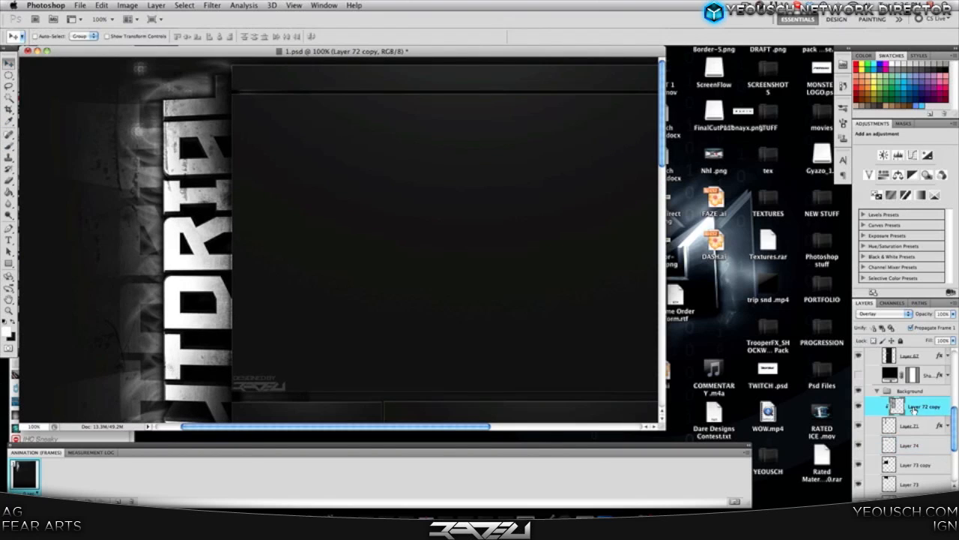
{"action": "scroll", "coordinate": [915, 410], "scroll_direction": "down", "scroll_amount": 3}
{"action": "scroll", "coordinate": [916, 422], "scroll_direction": "up", "scroll_amount": 5}
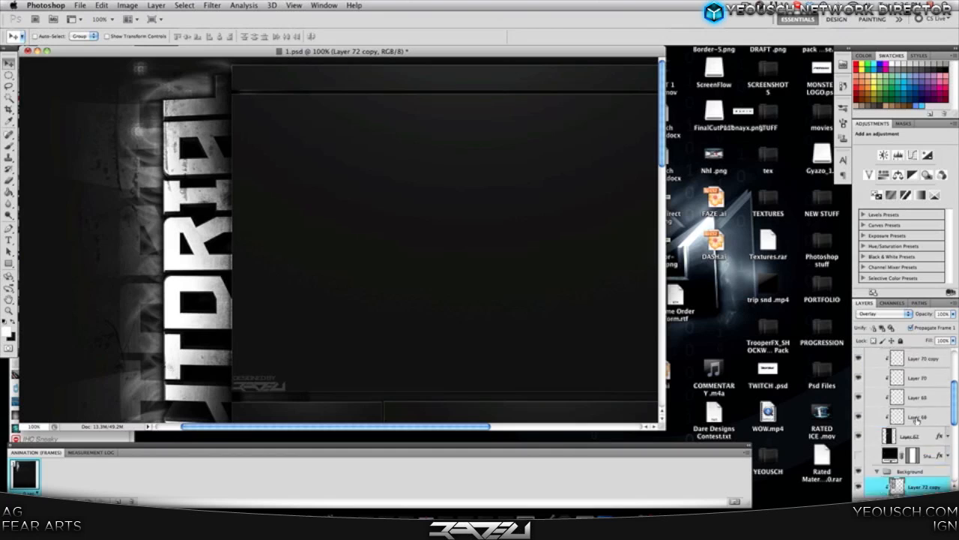
{"action": "scroll", "coordinate": [921, 465], "scroll_direction": "down", "scroll_amount": 5}
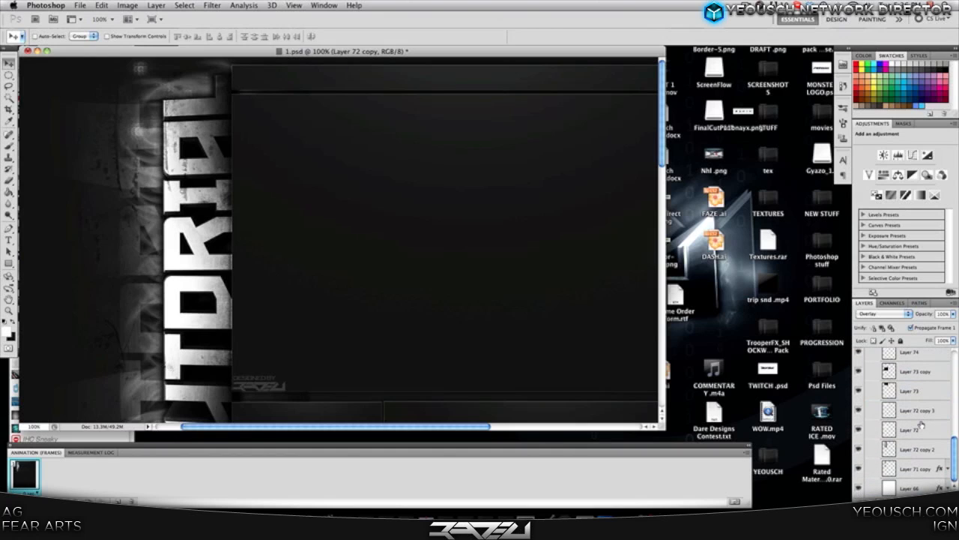
{"action": "left_click", "coordinate": [914, 468], "text": "shift"}
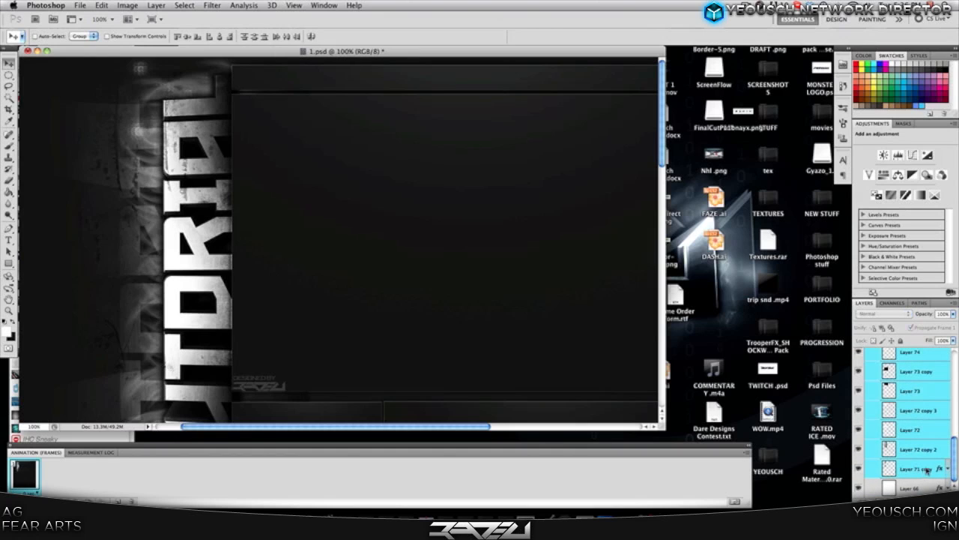
{"action": "right_click", "coordinate": [927, 470]}
{"action": "left_click", "coordinate": [877, 317]}
{"action": "left_click", "coordinate": [576, 242]}
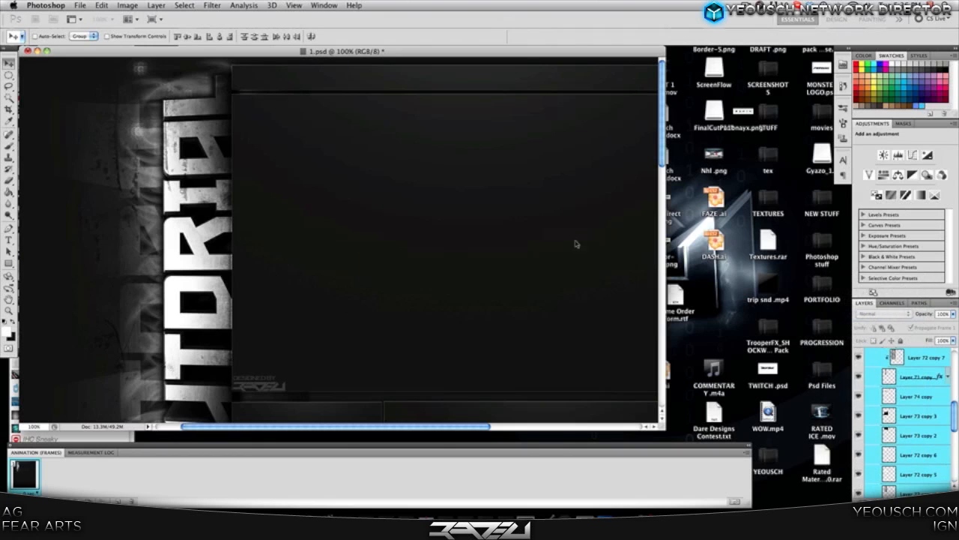
Step: Flip the duplicated TUTORIAL layers horizontally and then vertically
{"action": "left_click", "coordinate": [101, 5]}
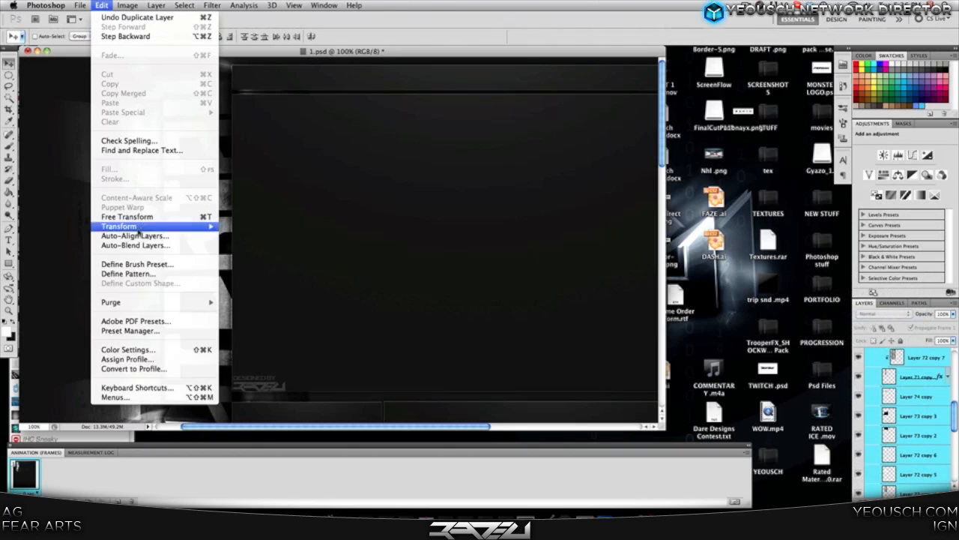
{"action": "mouse_move", "coordinate": [140, 226]}
{"action": "left_click", "coordinate": [236, 352]}
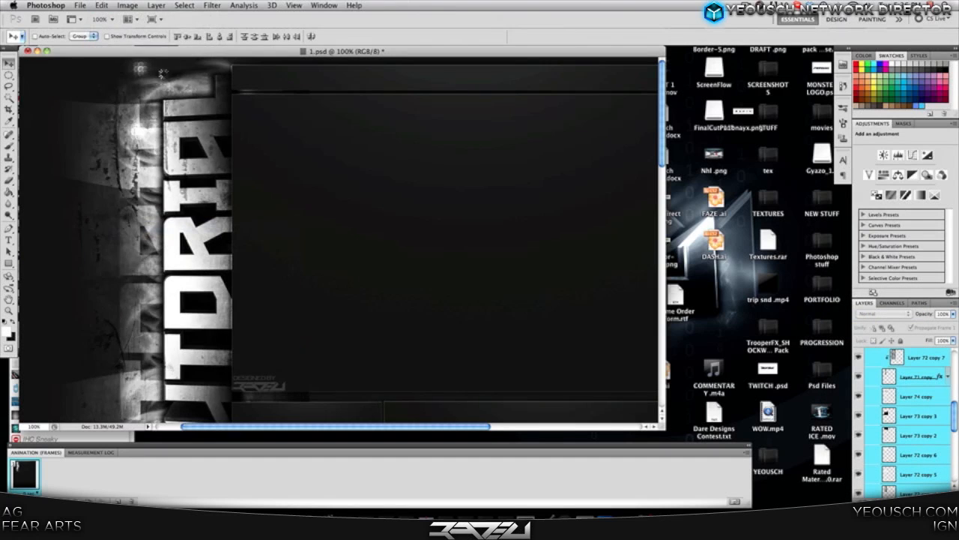
{"action": "left_click", "coordinate": [101, 5]}
{"action": "mouse_move", "coordinate": [141, 226]}
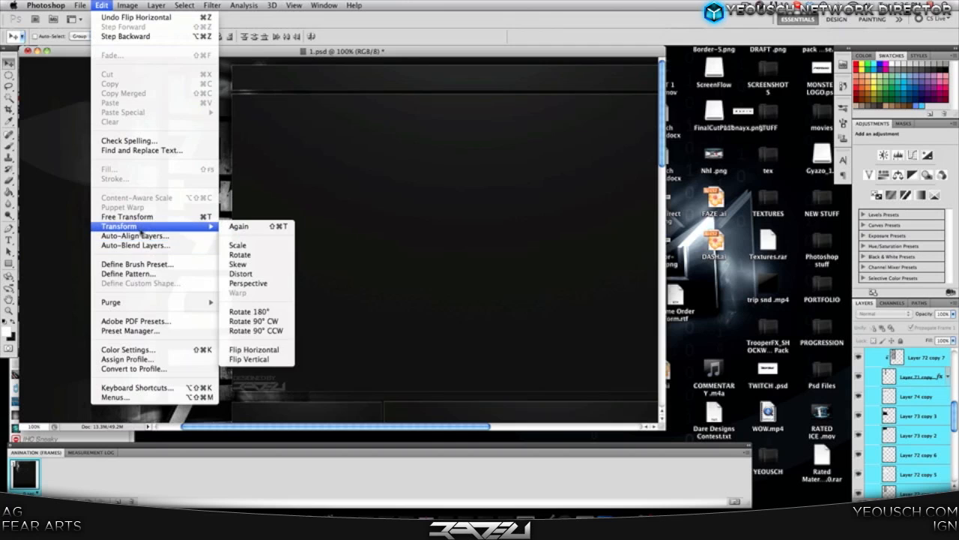
{"action": "left_click", "coordinate": [272, 358]}
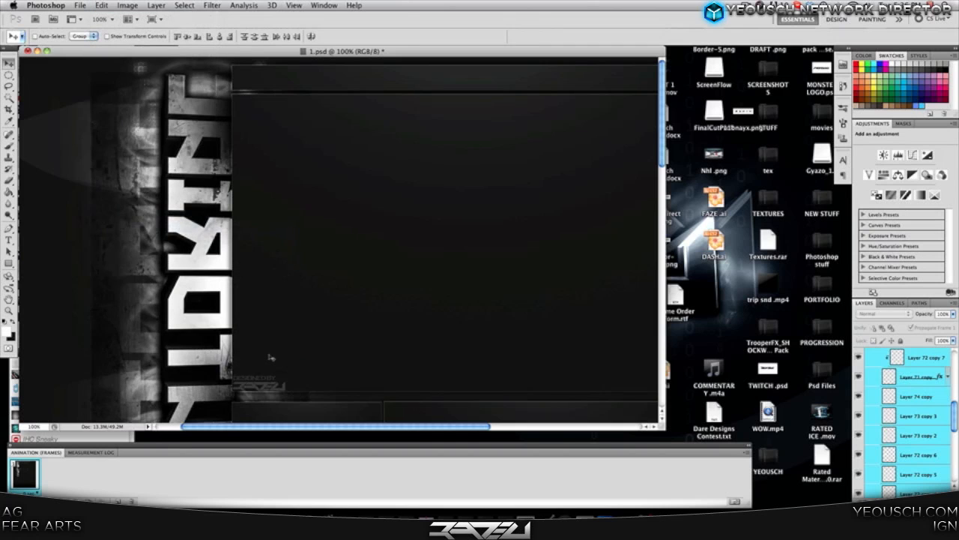
Step: Move the flipped TUTORIAL copy against the right edge of the central panel, level with the original text near the canvas top
{"action": "scroll", "coordinate": [271, 357], "scroll_direction": "right", "scroll_amount": 10}
{"action": "scroll", "coordinate": [271, 357], "scroll_direction": "down", "scroll_amount": 3}
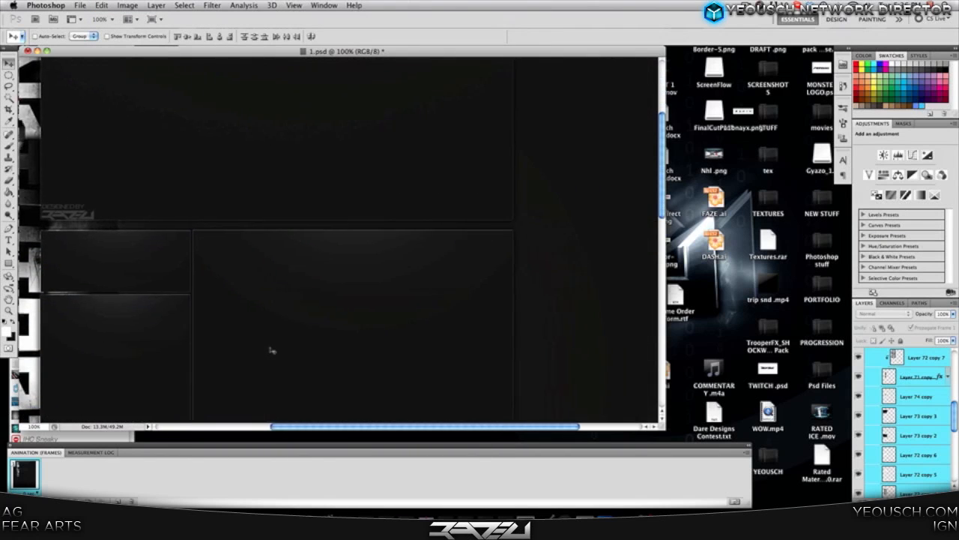
{"action": "scroll", "coordinate": [273, 351], "scroll_direction": "right", "scroll_amount": 1}
{"action": "left_click_drag", "start_coordinate": [237, 349], "coordinate": [578, 338]}
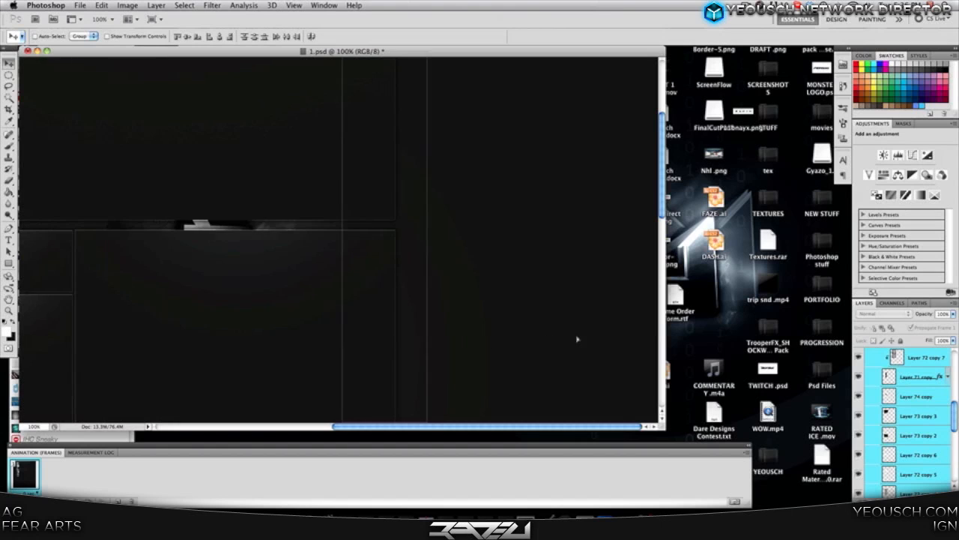
{"action": "left_click_drag", "start_coordinate": [374, 333], "coordinate": [463, 331]}
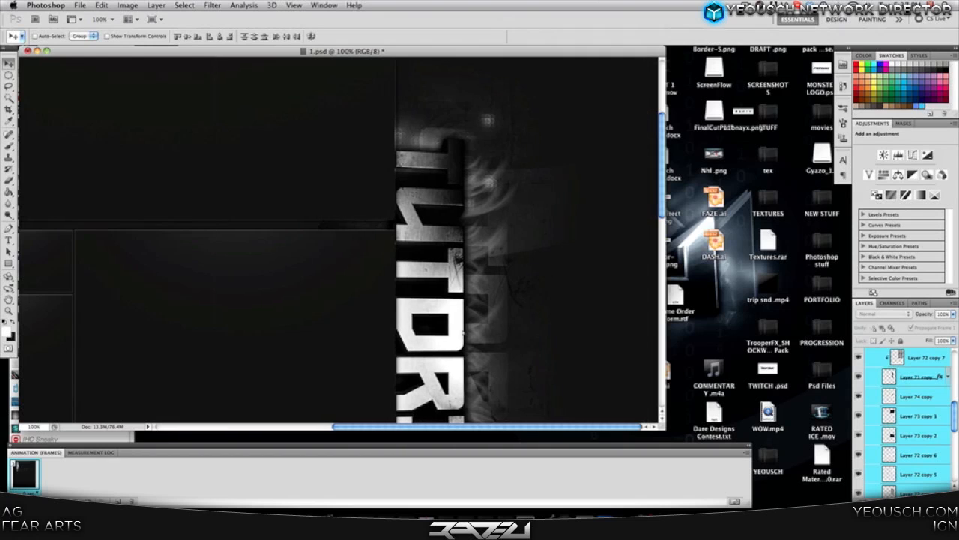
{"action": "scroll", "coordinate": [447, 329], "scroll_direction": "up", "scroll_amount": 6}
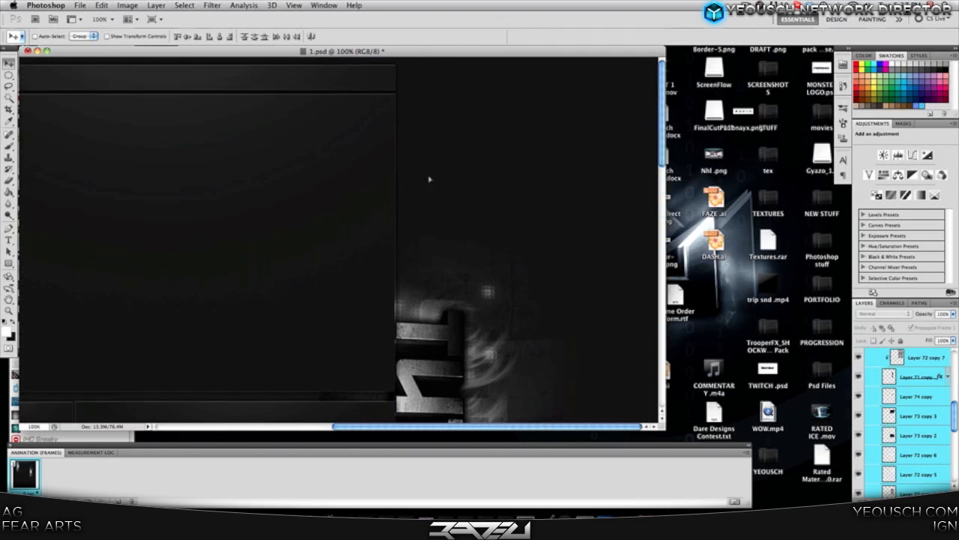
{"action": "scroll", "coordinate": [424, 111], "scroll_direction": "left", "scroll_amount": 3}
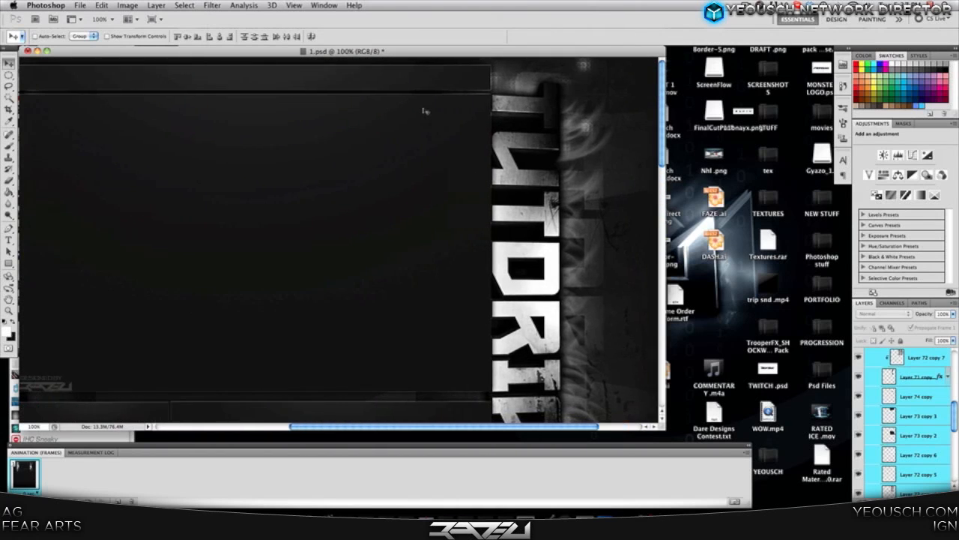
{"action": "scroll", "coordinate": [425, 111], "scroll_direction": "left", "scroll_amount": 4}
{"action": "scroll", "coordinate": [424, 111], "scroll_direction": "right", "scroll_amount": 3}
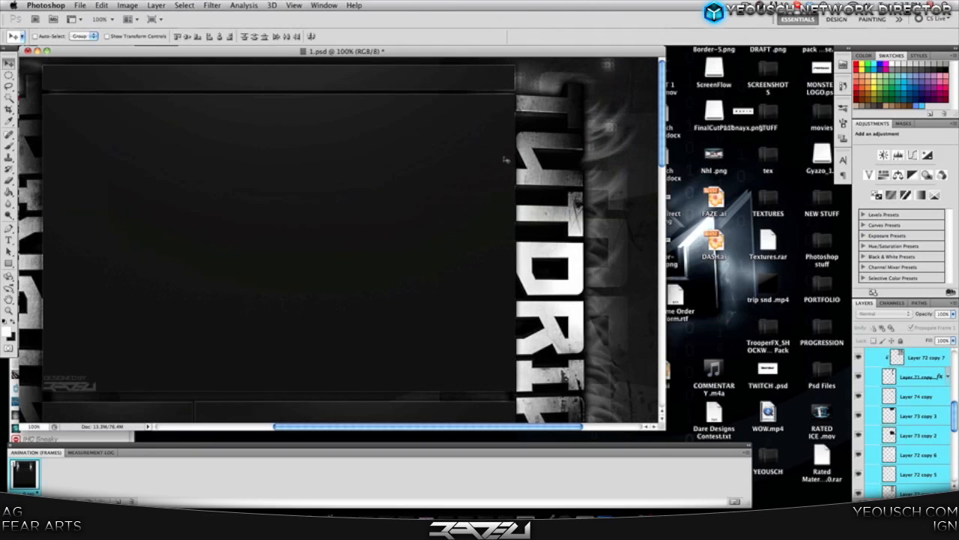
{"action": "left_click_drag", "start_coordinate": [505, 158], "coordinate": [505, 157]}
{"action": "scroll", "coordinate": [547, 174], "scroll_direction": "left", "scroll_amount": 1}
{"action": "scroll", "coordinate": [588, 189], "scroll_direction": "right", "scroll_amount": 1}
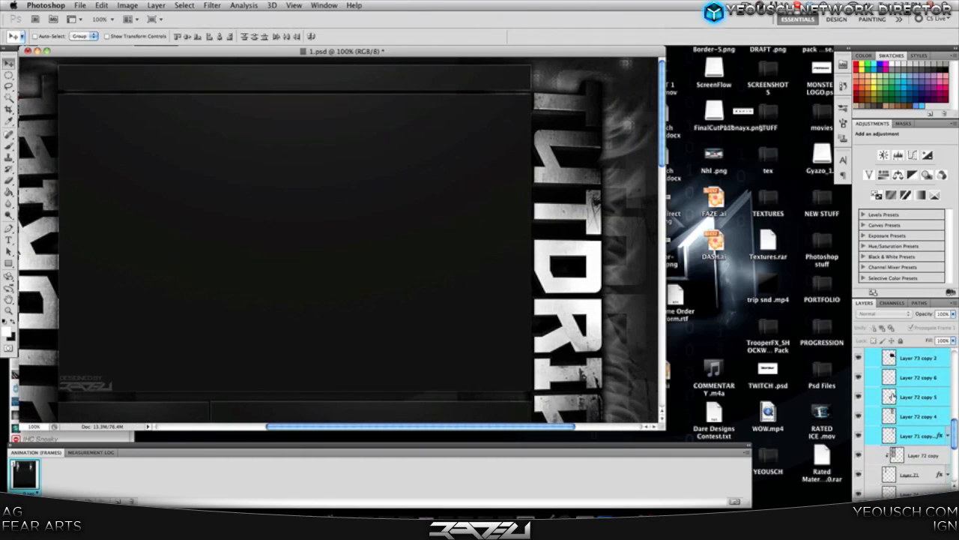
Step: Open the Gradient Overlay settings of Layer 71 copy 3, the right-hand TUTORIAL text, and set the angle to -180°
{"action": "left_click", "coordinate": [911, 436]}
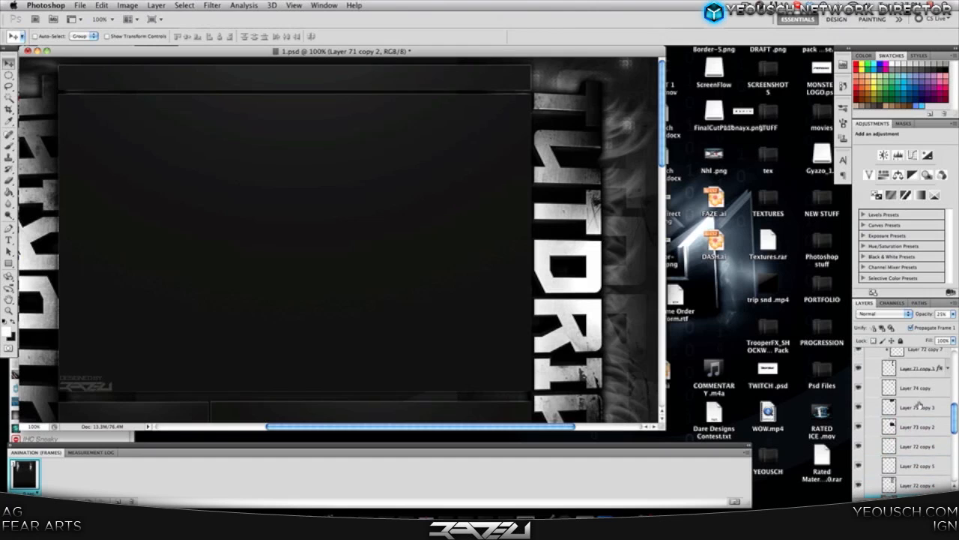
{"action": "scroll", "coordinate": [919, 406], "scroll_direction": "up", "scroll_amount": 2}
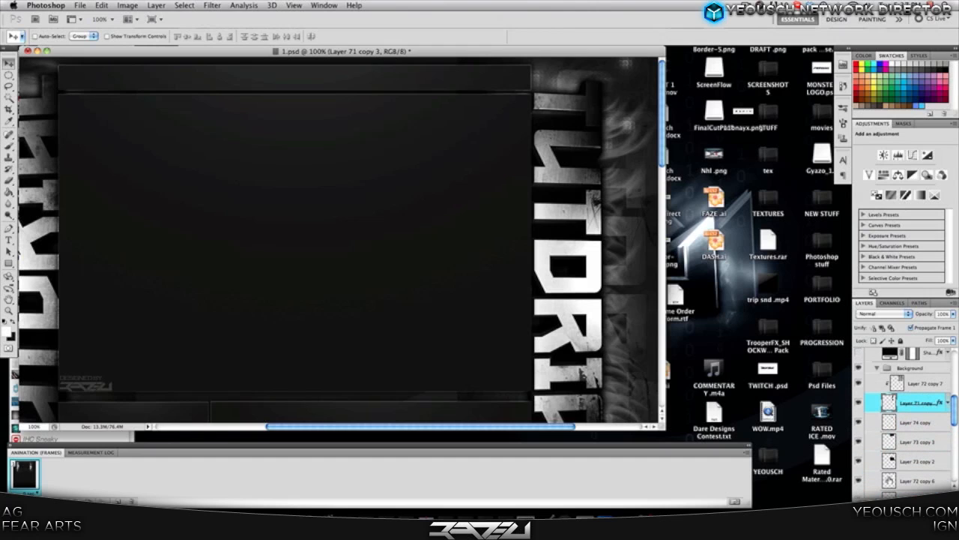
{"action": "left_click", "coordinate": [882, 499]}
{"action": "left_click", "coordinate": [887, 507]}
{"action": "left_click_drag", "start_coordinate": [597, 213], "coordinate": [568, 208]}
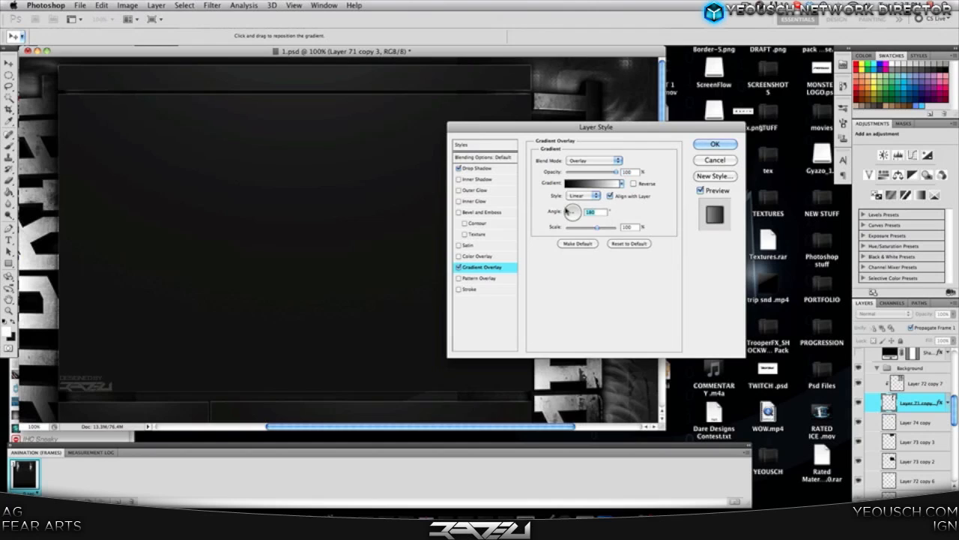
{"action": "type", "text": "-10"}
{"action": "key", "text": "BackSpace"}
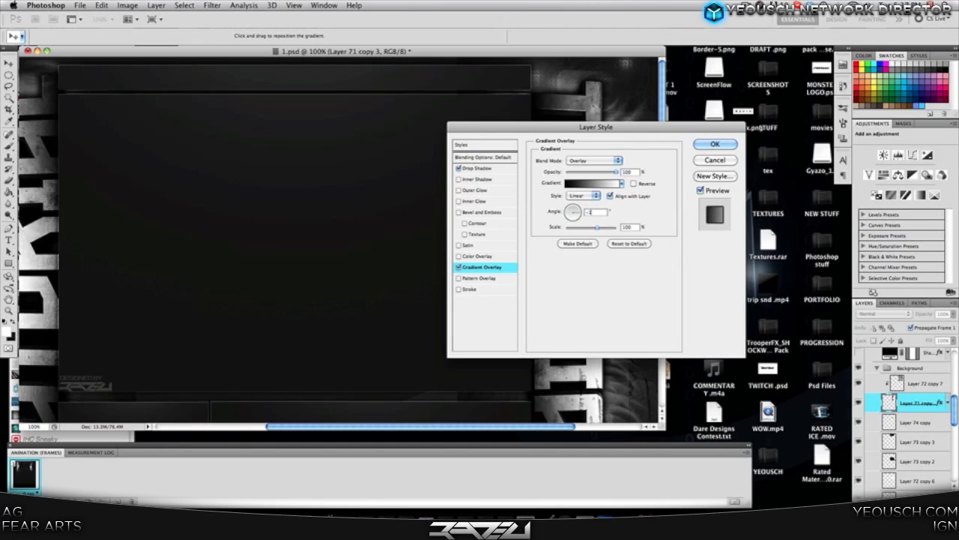
{"action": "type", "text": "80"}
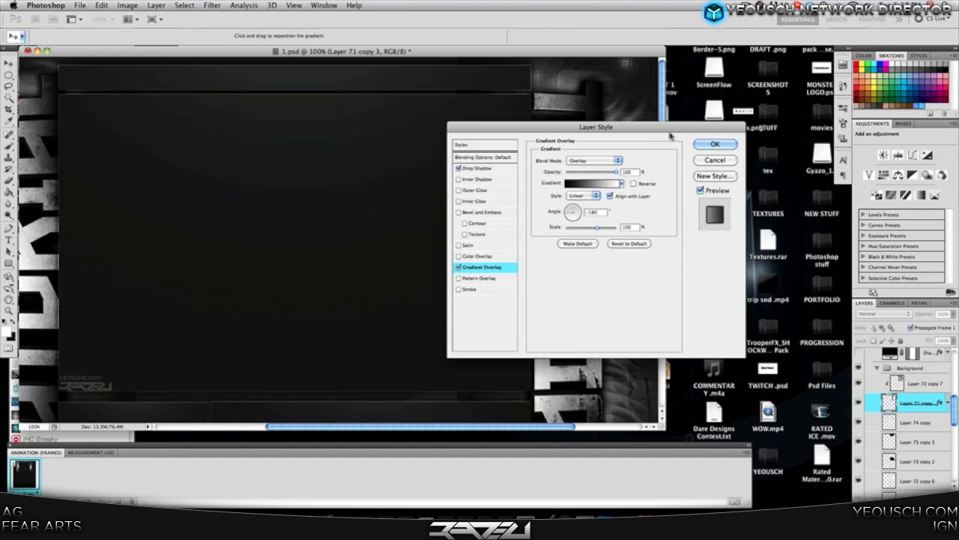
Step: Uncover the right-hand text, change its Gradient Overlay angle to 0° and apply the layer style
{"action": "left_click_drag", "start_coordinate": [631, 129], "coordinate": [366, 183]}
{"action": "left_click", "coordinate": [305, 268]}
{"action": "left_click_drag", "start_coordinate": [305, 268], "coordinate": [322, 268]}
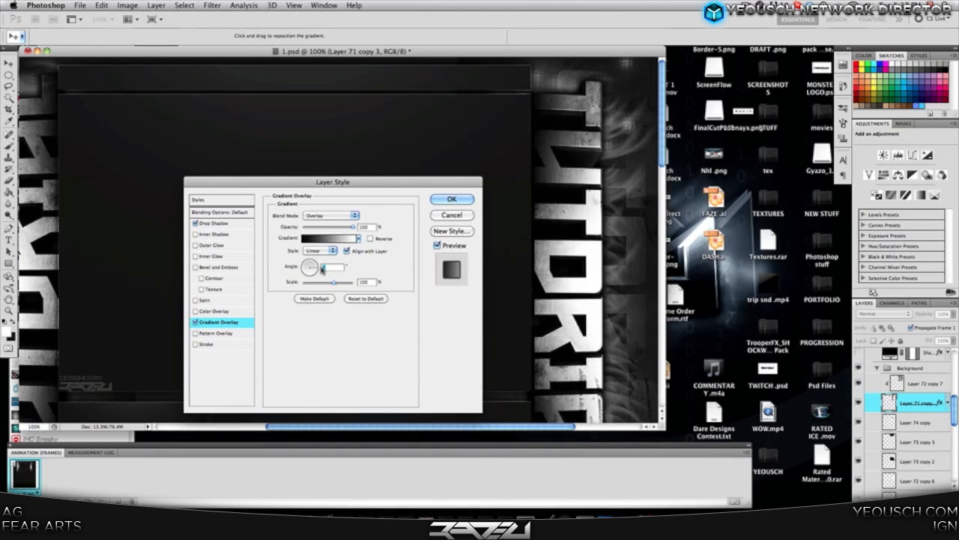
{"action": "key", "text": "Return"}
Step: Compare the TUTORIAL text on both sides of the panel, and view the whole layout at 50% zoom
{"action": "scroll", "coordinate": [332, 263], "scroll_direction": "left", "scroll_amount": 5}
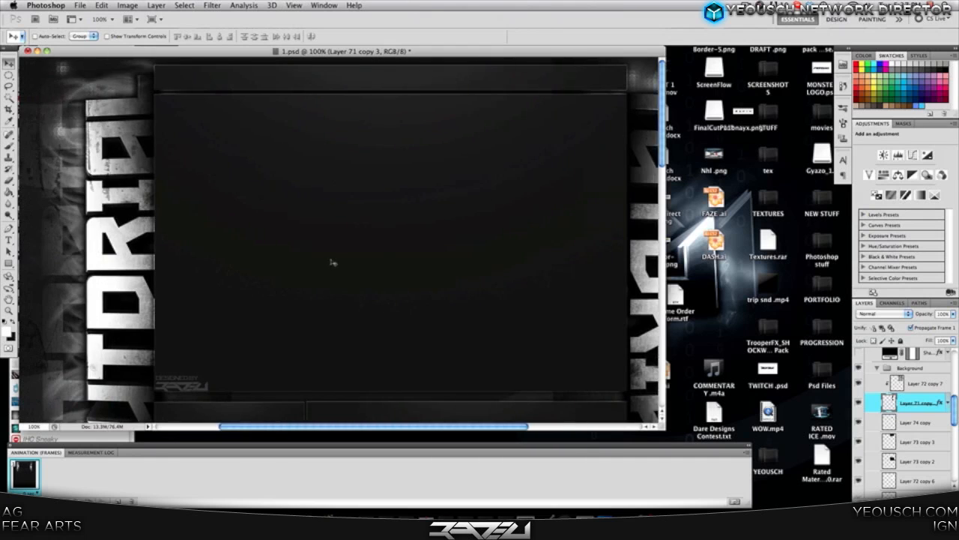
{"action": "scroll", "coordinate": [333, 262], "scroll_direction": "down", "scroll_amount": 5}
{"action": "scroll", "coordinate": [333, 262], "scroll_direction": "up", "scroll_amount": 3}
{"action": "scroll", "coordinate": [333, 263], "scroll_direction": "right", "scroll_amount": 5}
{"action": "scroll", "coordinate": [334, 262], "scroll_direction": "down", "scroll_amount": 3}
{"action": "scroll", "coordinate": [334, 262], "scroll_direction": "up", "scroll_amount": 5}
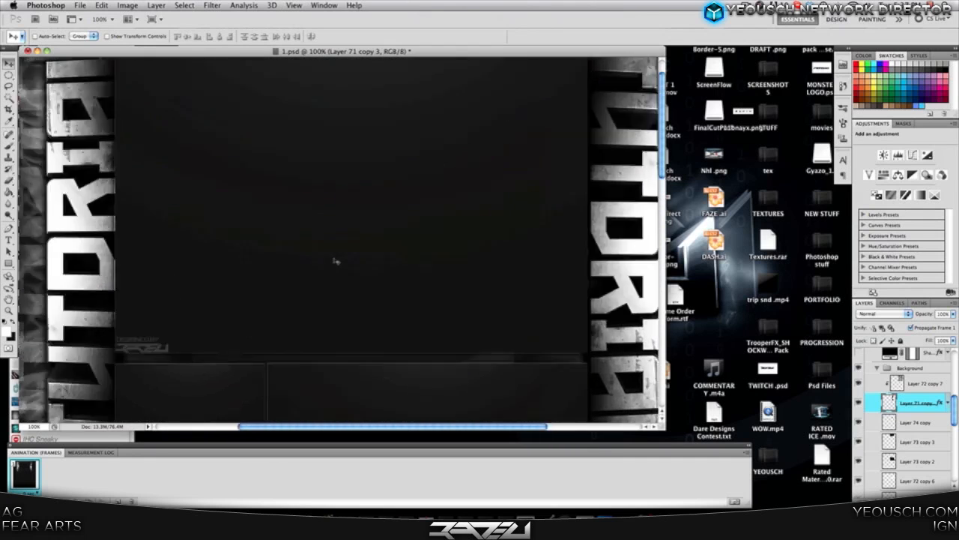
{"action": "scroll", "coordinate": [335, 261], "scroll_direction": "left", "scroll_amount": 5}
{"action": "scroll", "coordinate": [335, 261], "scroll_direction": "right", "scroll_amount": 3}
{"action": "left_click", "coordinate": [112, 21]}
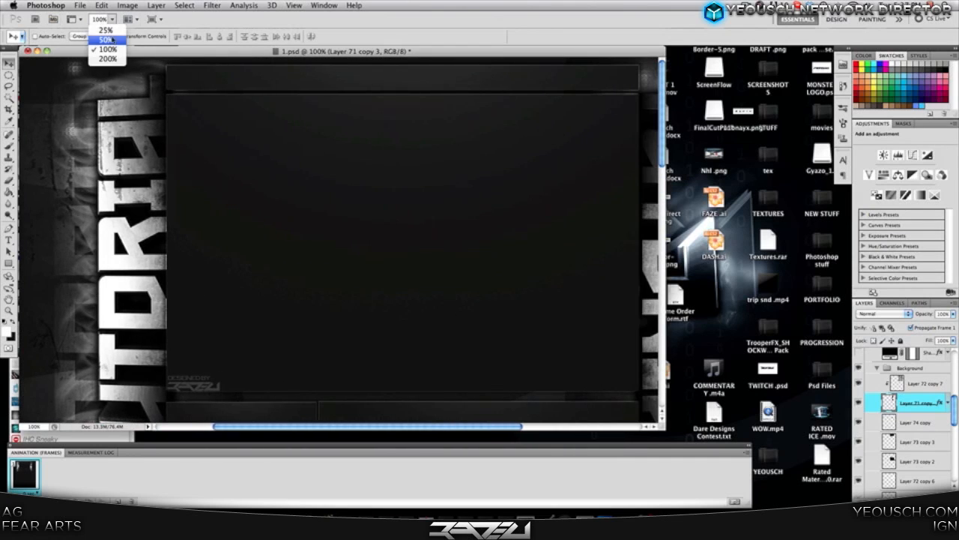
{"action": "left_click", "coordinate": [105, 39]}
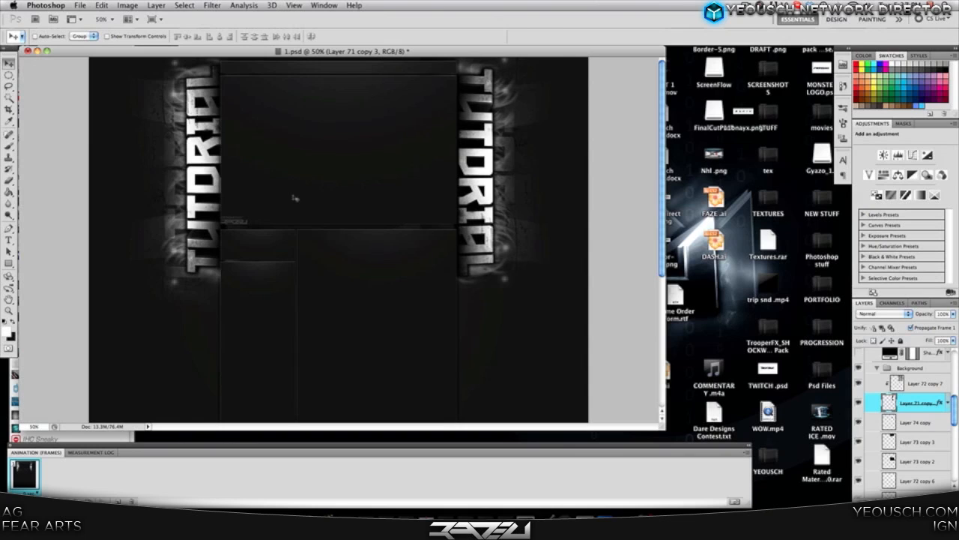
{"action": "left_click", "coordinate": [745, 4]}
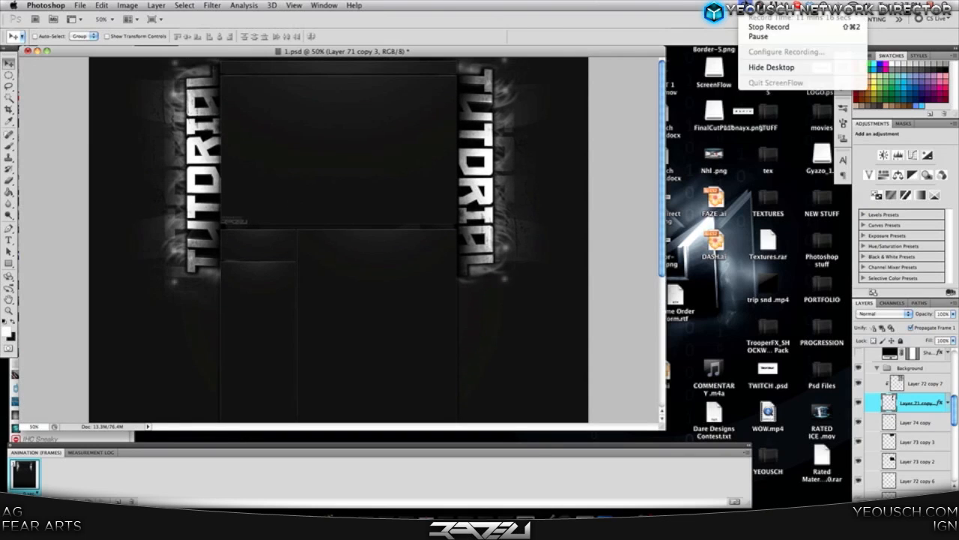
{"action": "left_click", "coordinate": [745, 4]}
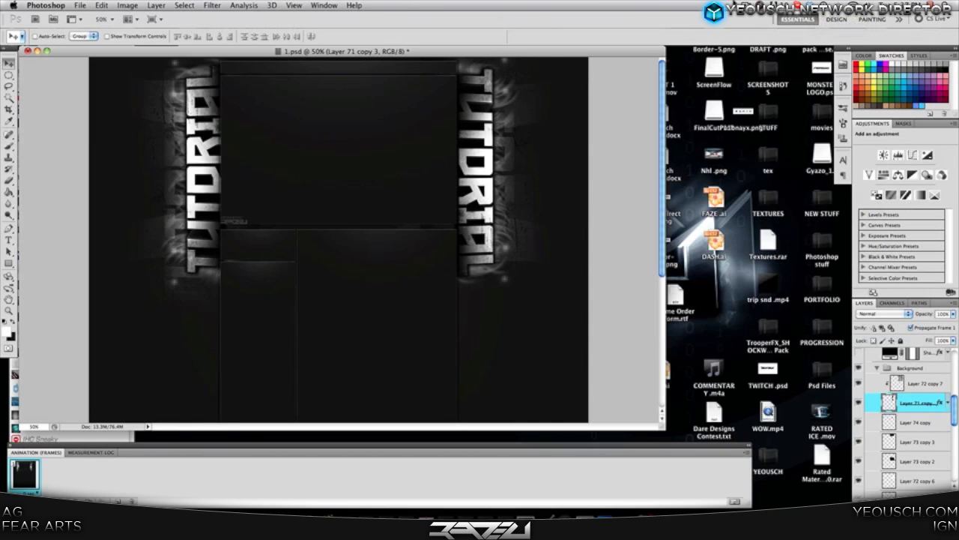
{"action": "left_click", "coordinate": [744, 4]}
{"action": "left_click", "coordinate": [763, 25]}
{"action": "left_click", "coordinate": [744, 4]}
{"action": "left_click", "coordinate": [744, 3]}
{"action": "left_click", "coordinate": [745, 4]}
{"action": "left_click", "coordinate": [744, 4]}
{"action": "left_click", "coordinate": [744, 4]}
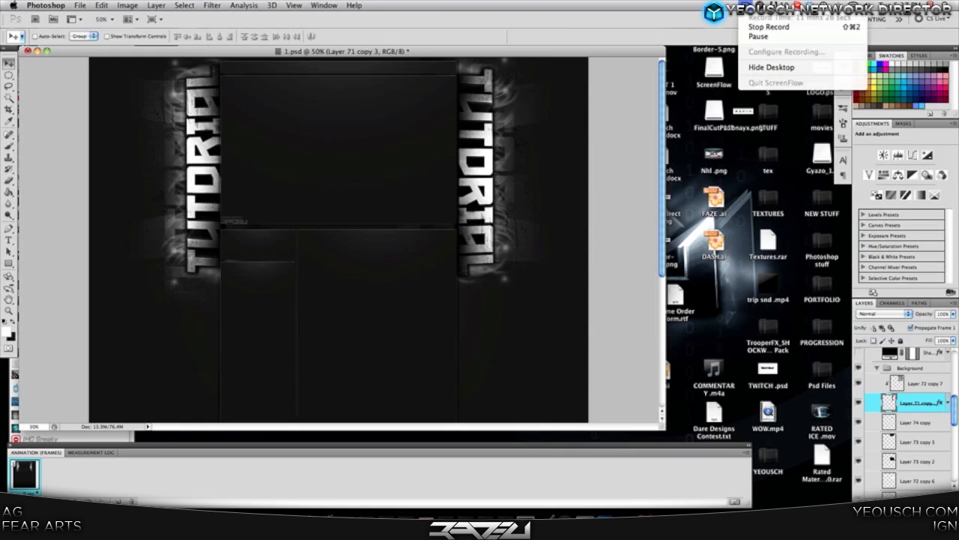
{"action": "left_click", "coordinate": [744, 4]}
{"action": "left_click", "coordinate": [744, 4]}
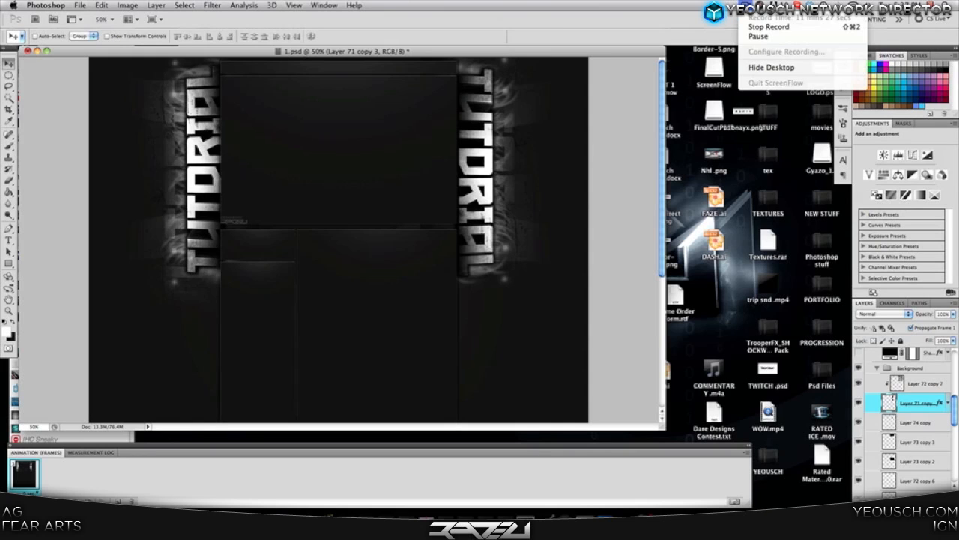